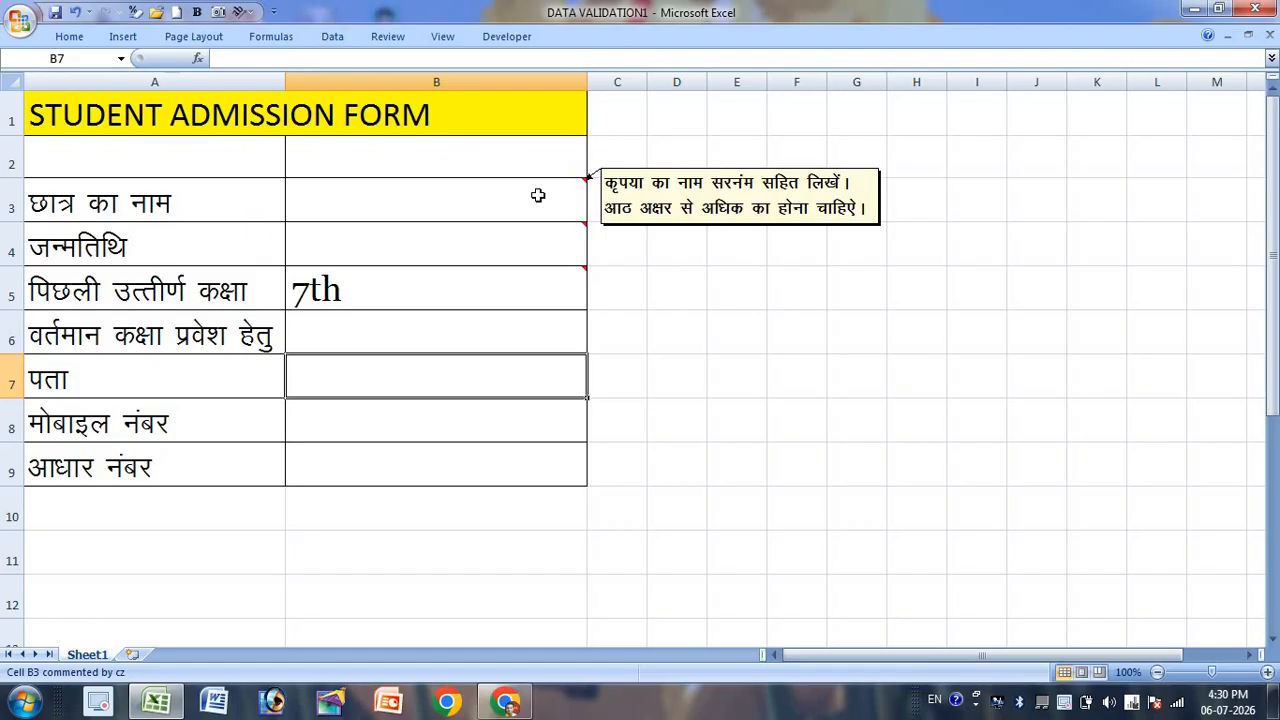
- Review the cell notes on B3:B5, try entering a five-letter first name in student name cell B3, and cancel the entry
mouse_move(547, 231)
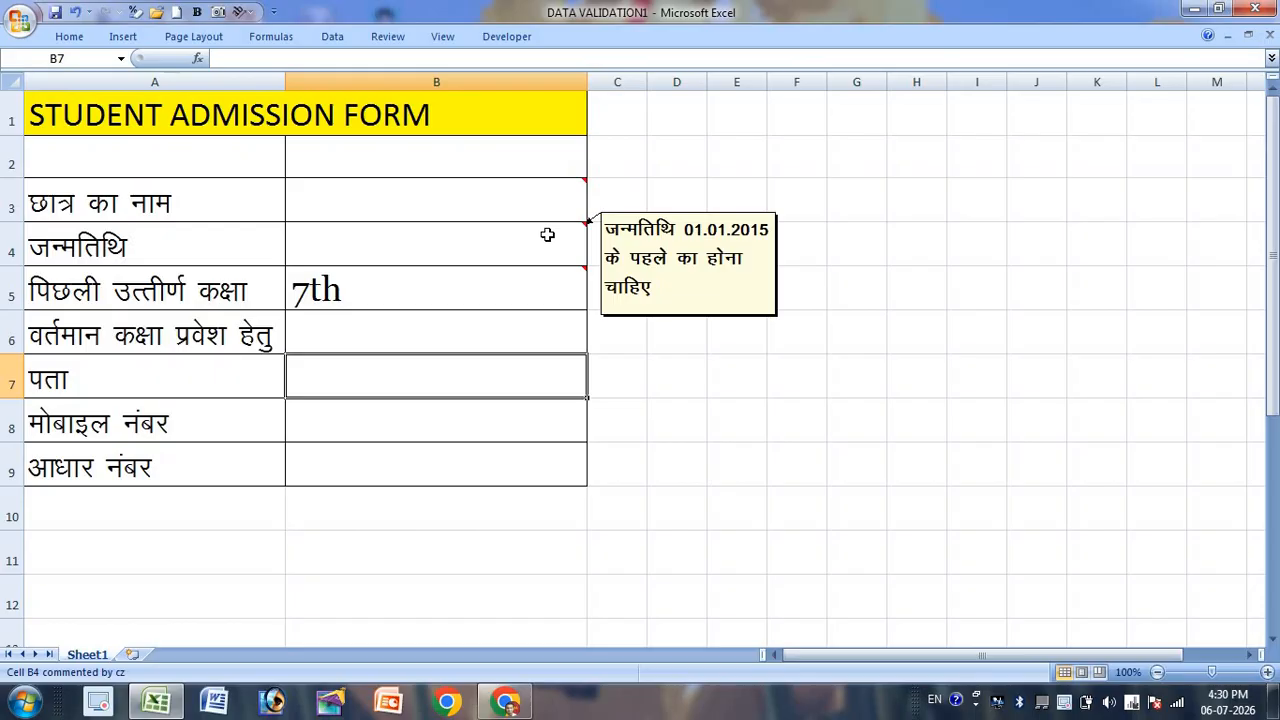
mouse_move(548, 285)
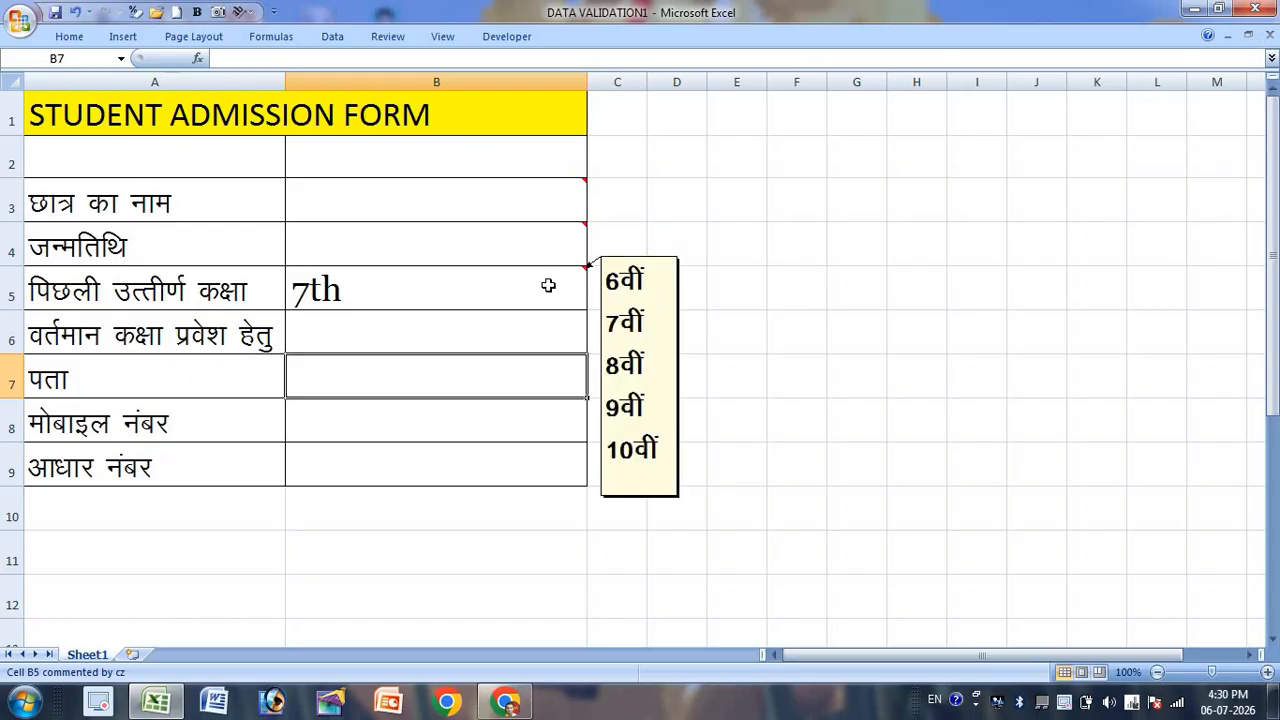
left_click(538, 206)
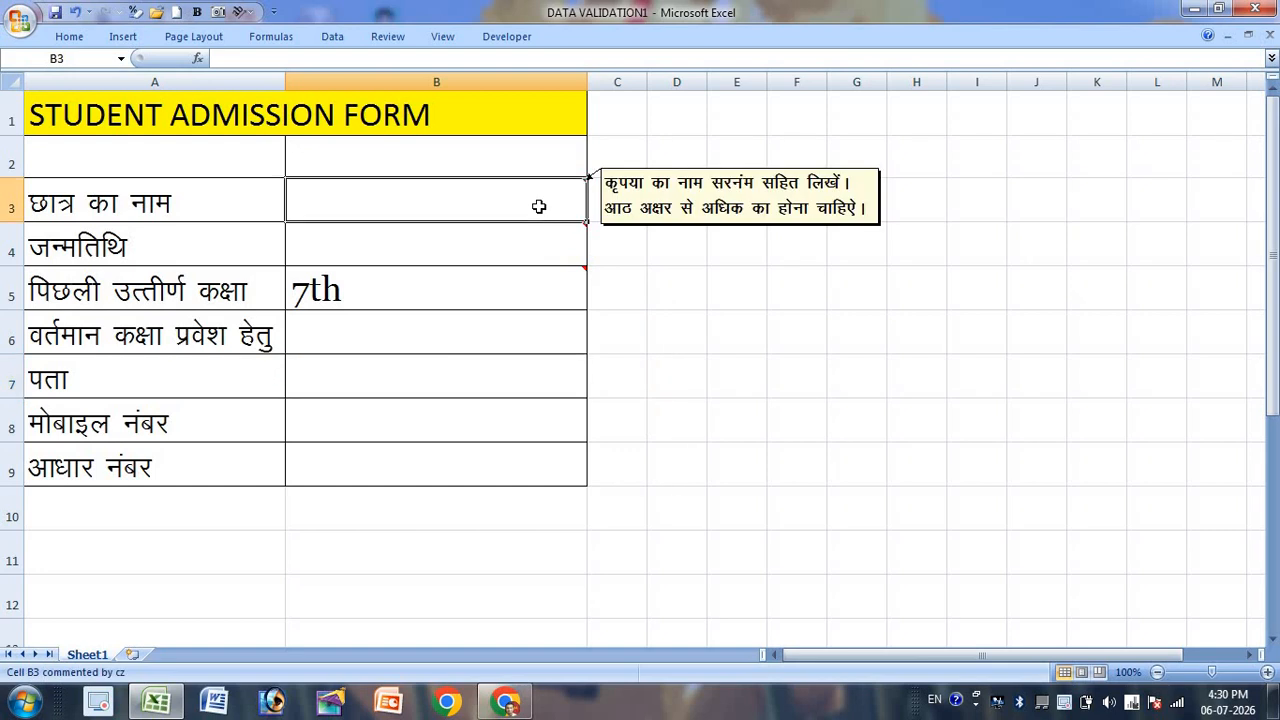
type("dabbu")
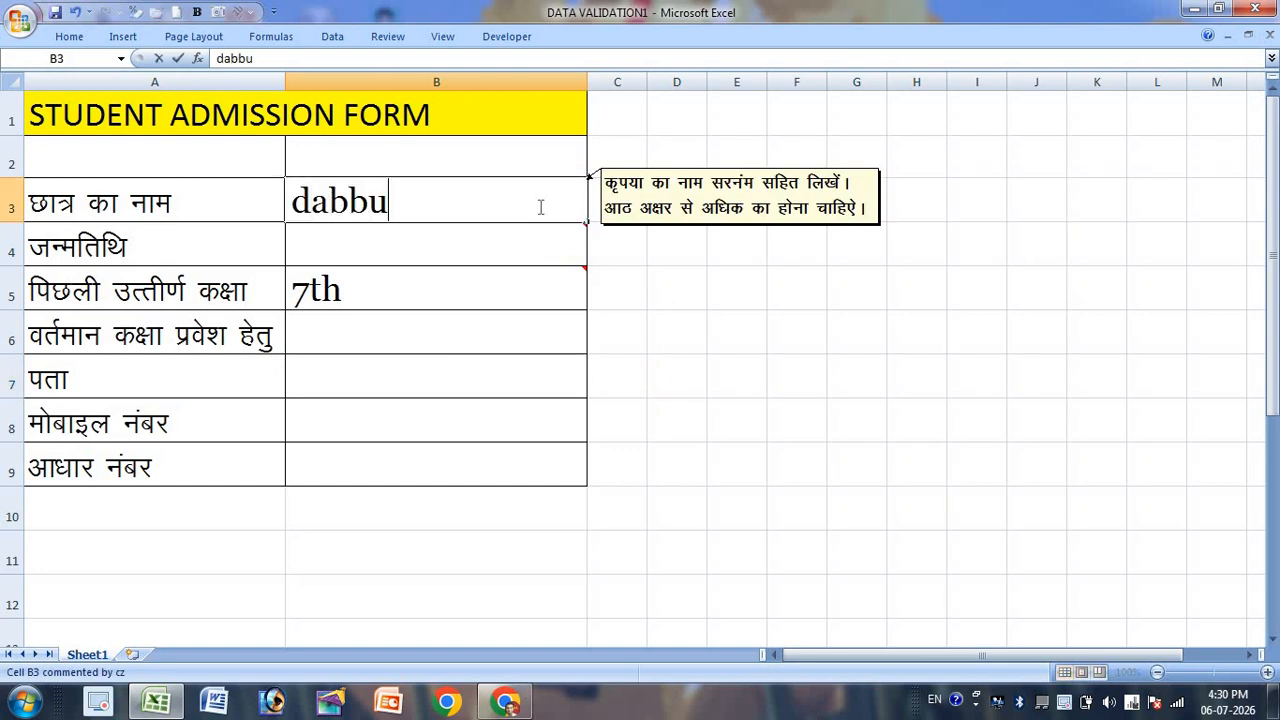
key("Return")
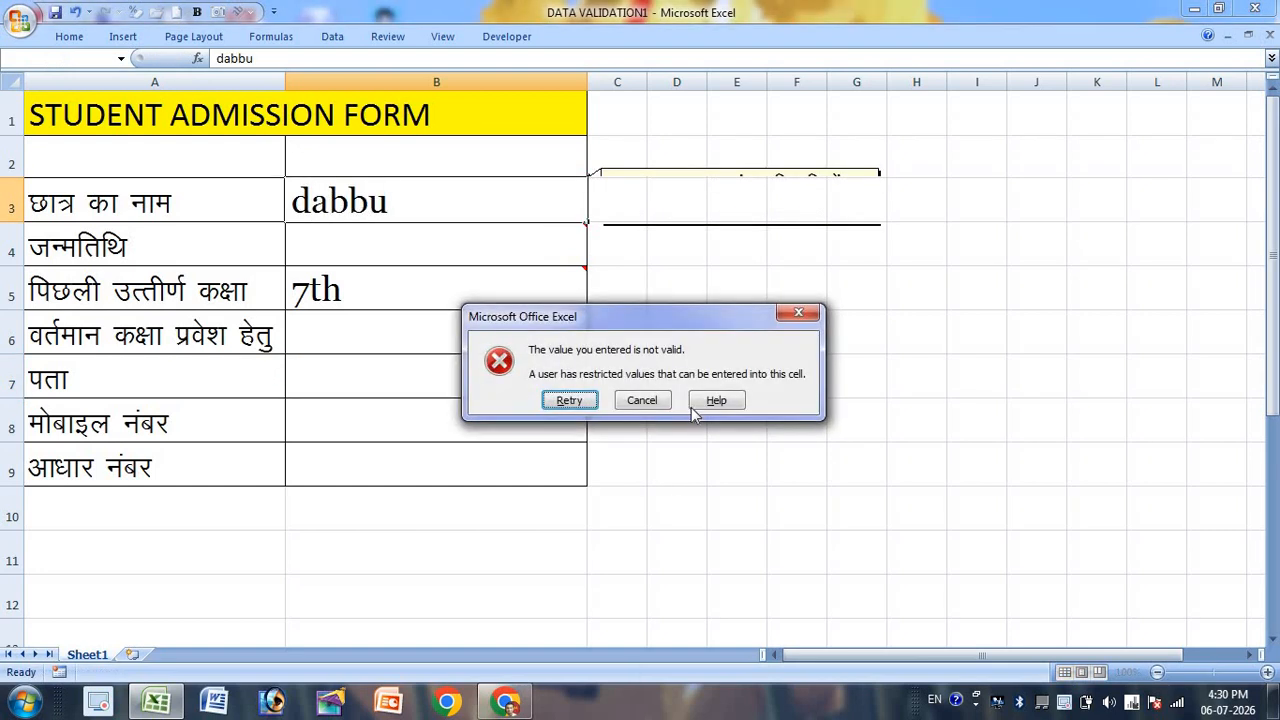
left_click(643, 400)
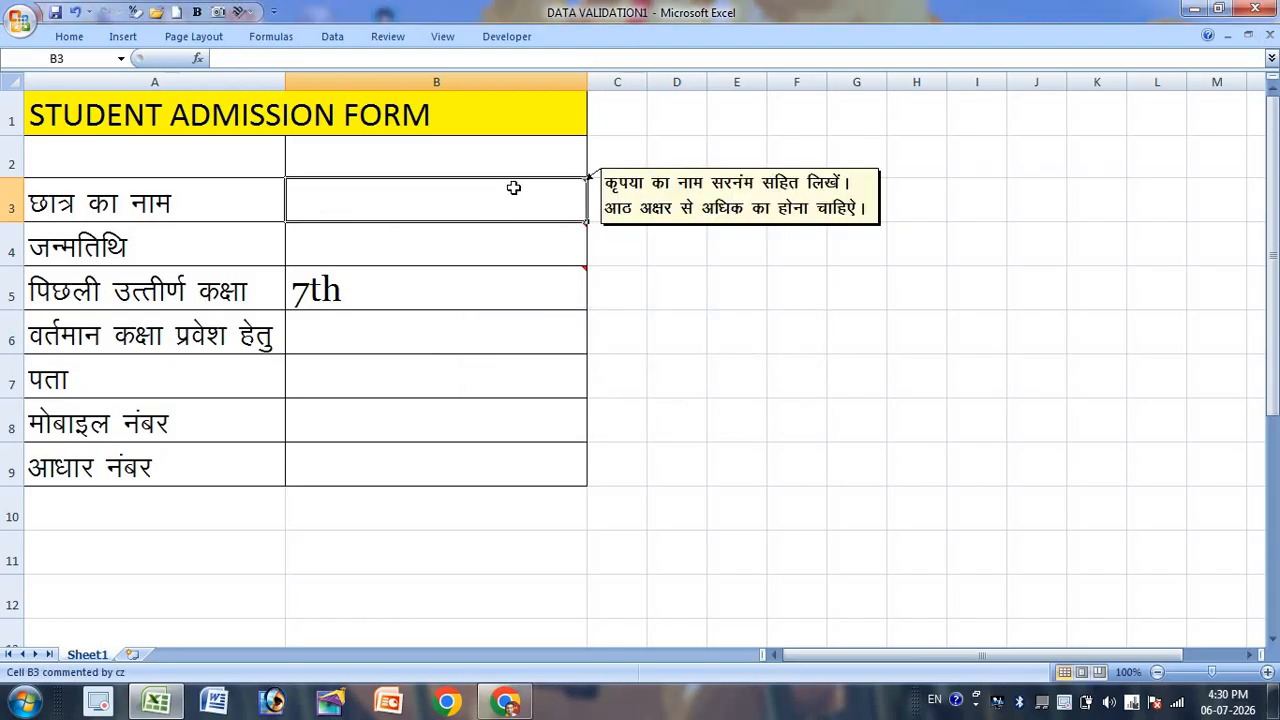
- Enter the student's full name with surname in capital letters in cell B3
type("DABB")
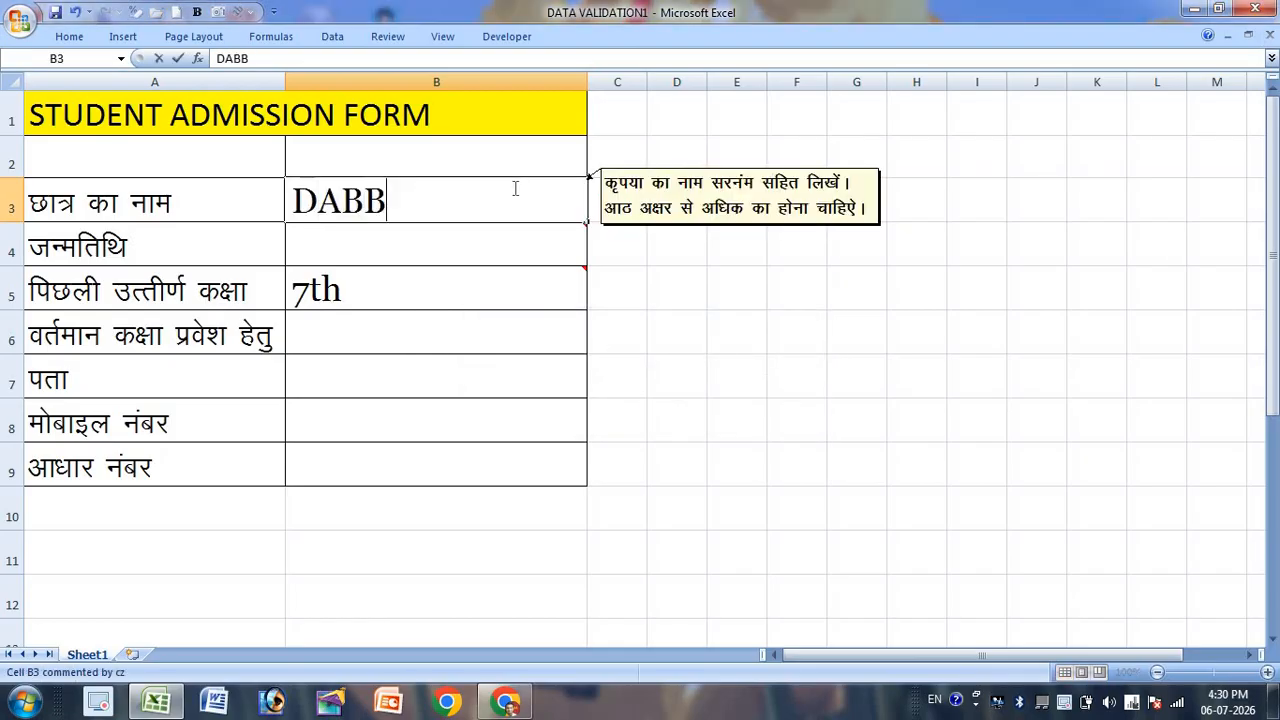
type("U SHARMA")
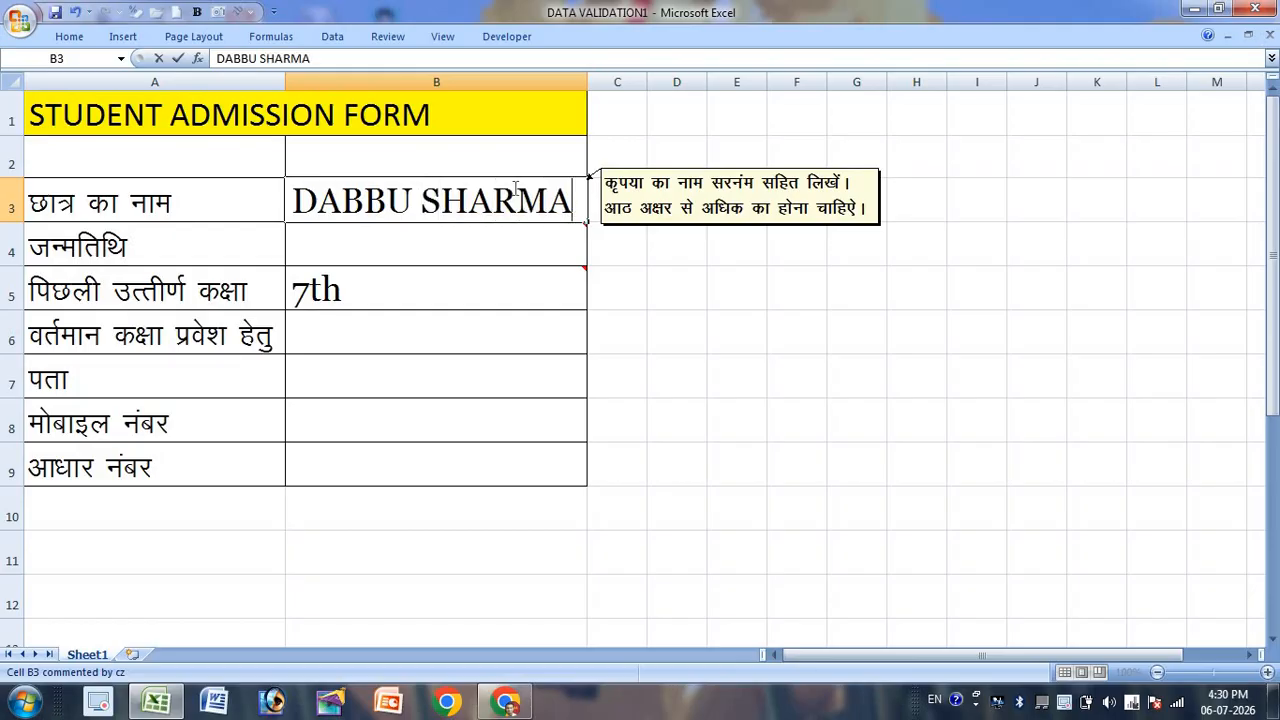
key("Return")
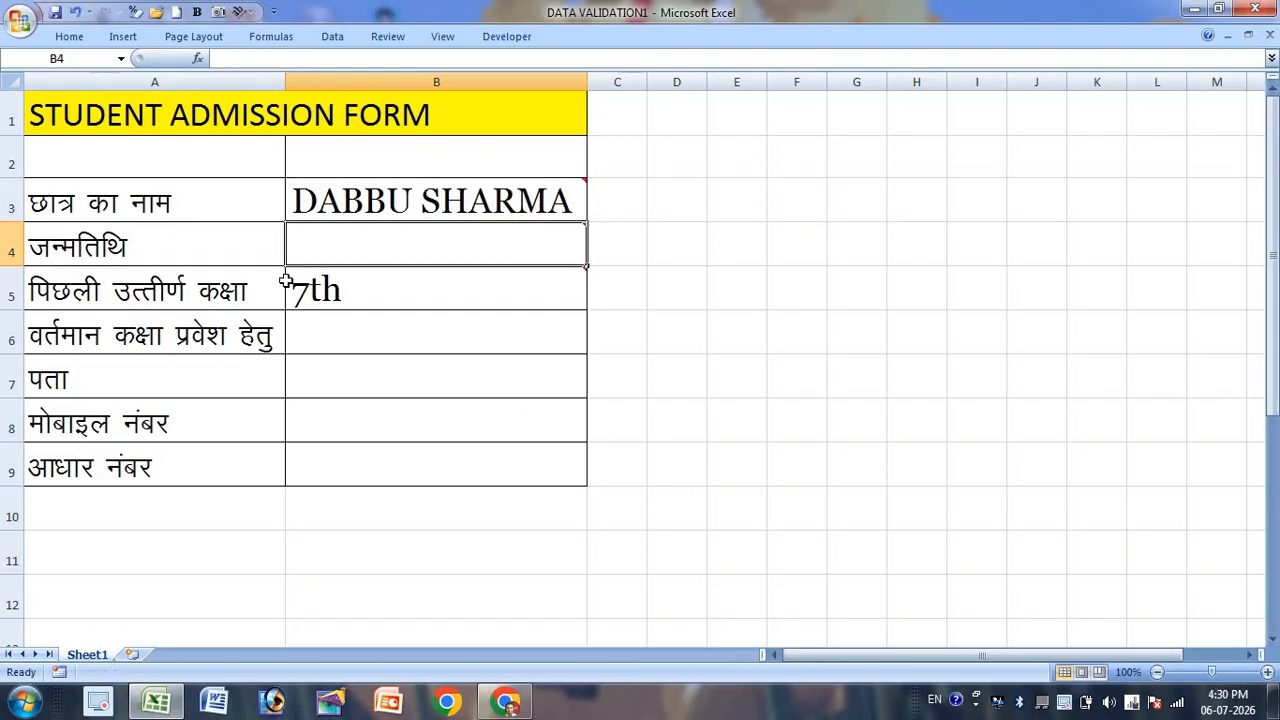
- Try to enter 5TH as the previously passed class in cell B5 and cancel the entry
mouse_move(356, 266)
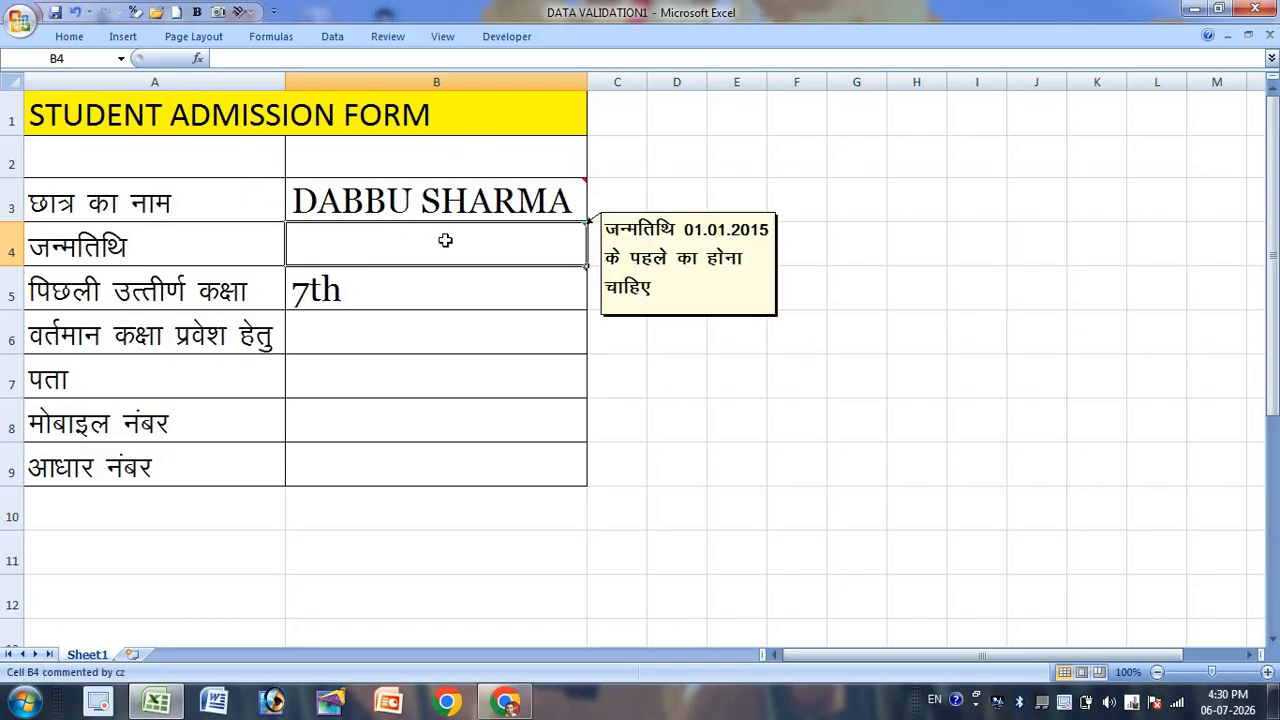
left_click(417, 290)
type("5")
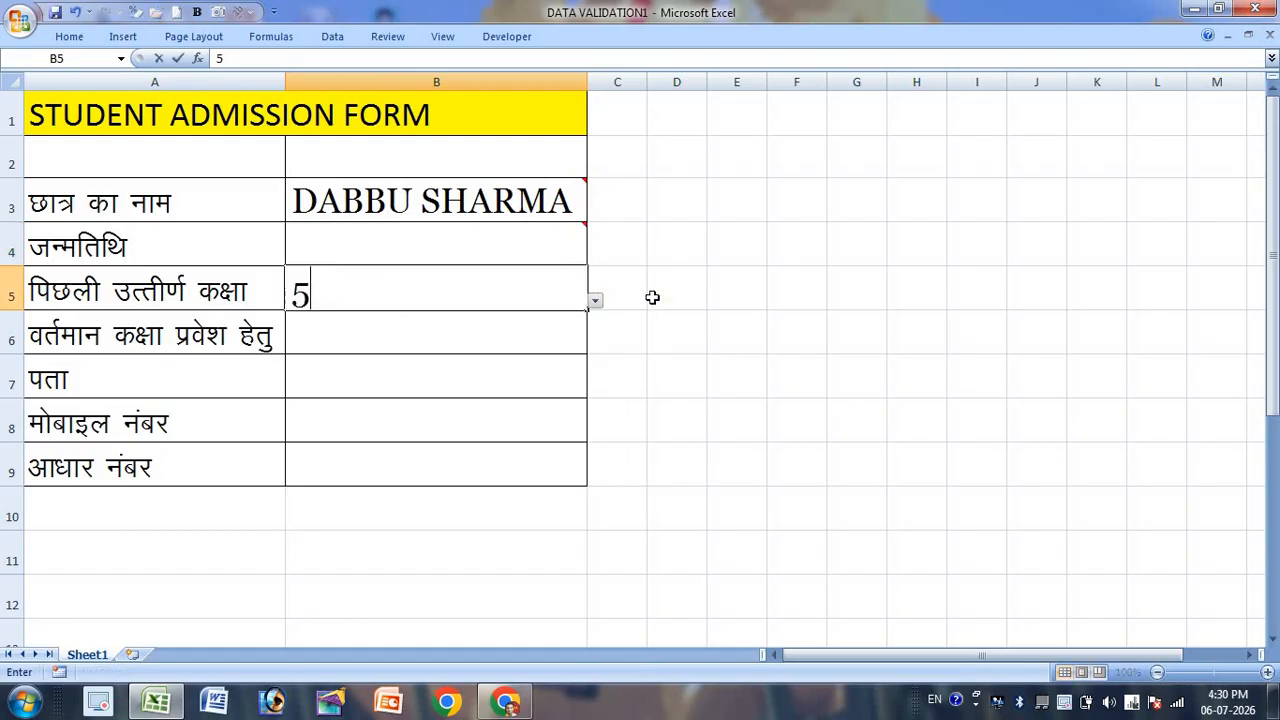
type("TH")
key("Return")
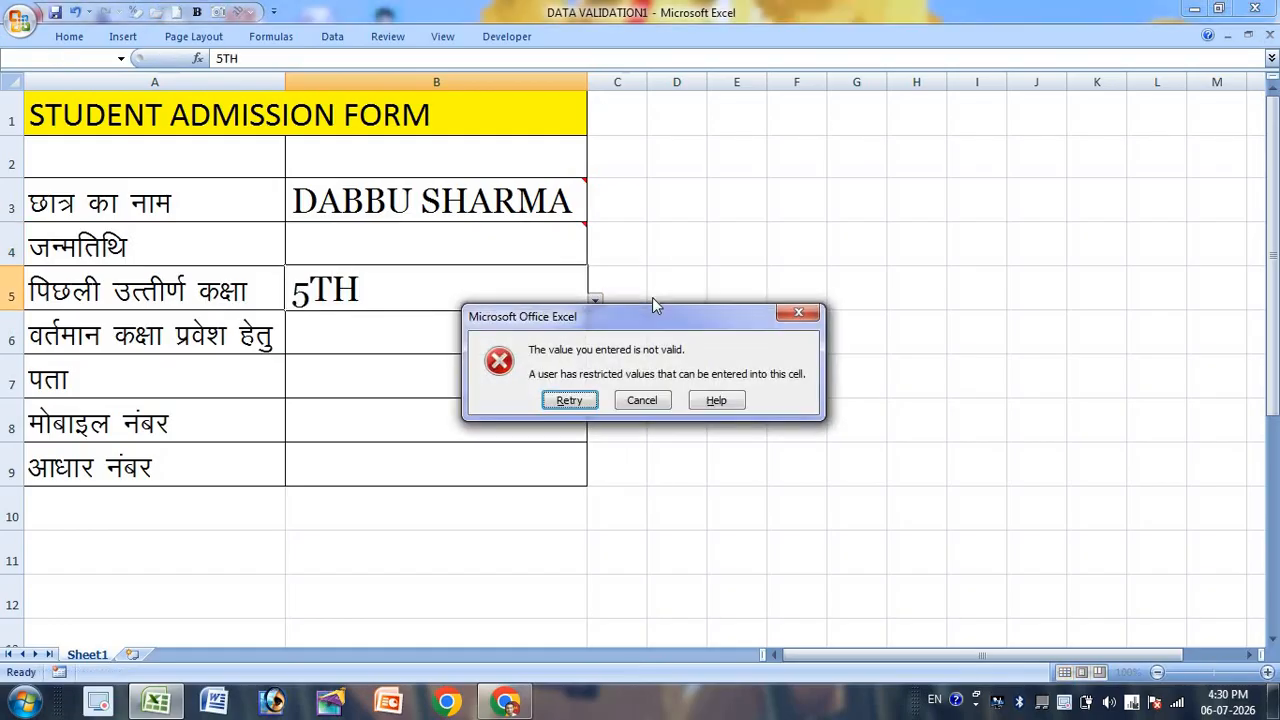
key("Escape")
- Pick 6th and then 9th from the list of allowed classes in cell B5
left_click(595, 301)
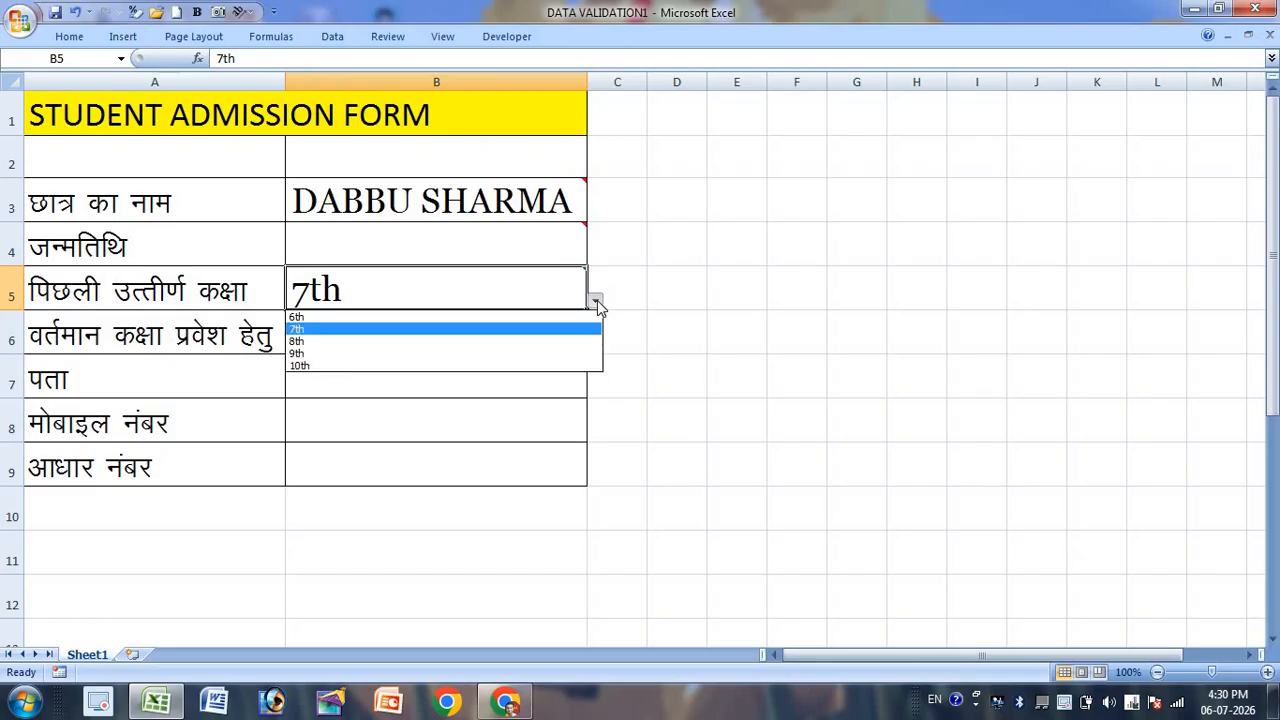
left_click(497, 318)
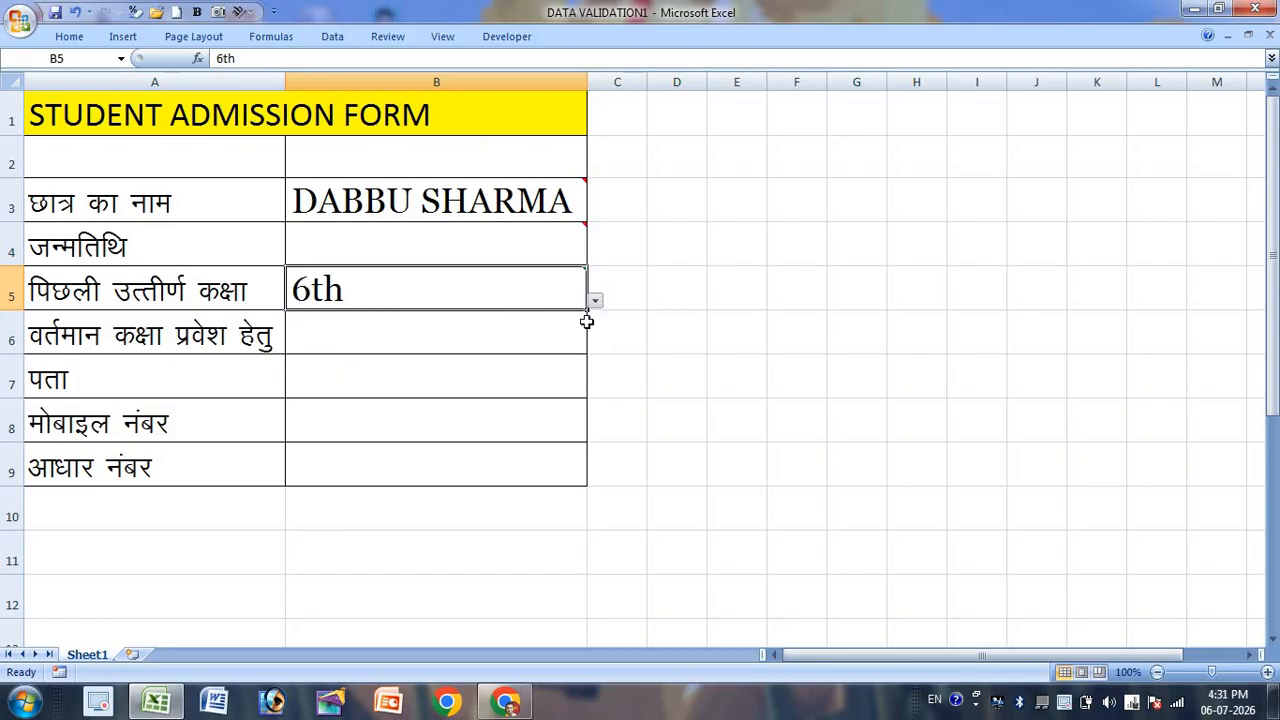
left_click(595, 301)
left_click(520, 352)
left_click(516, 368)
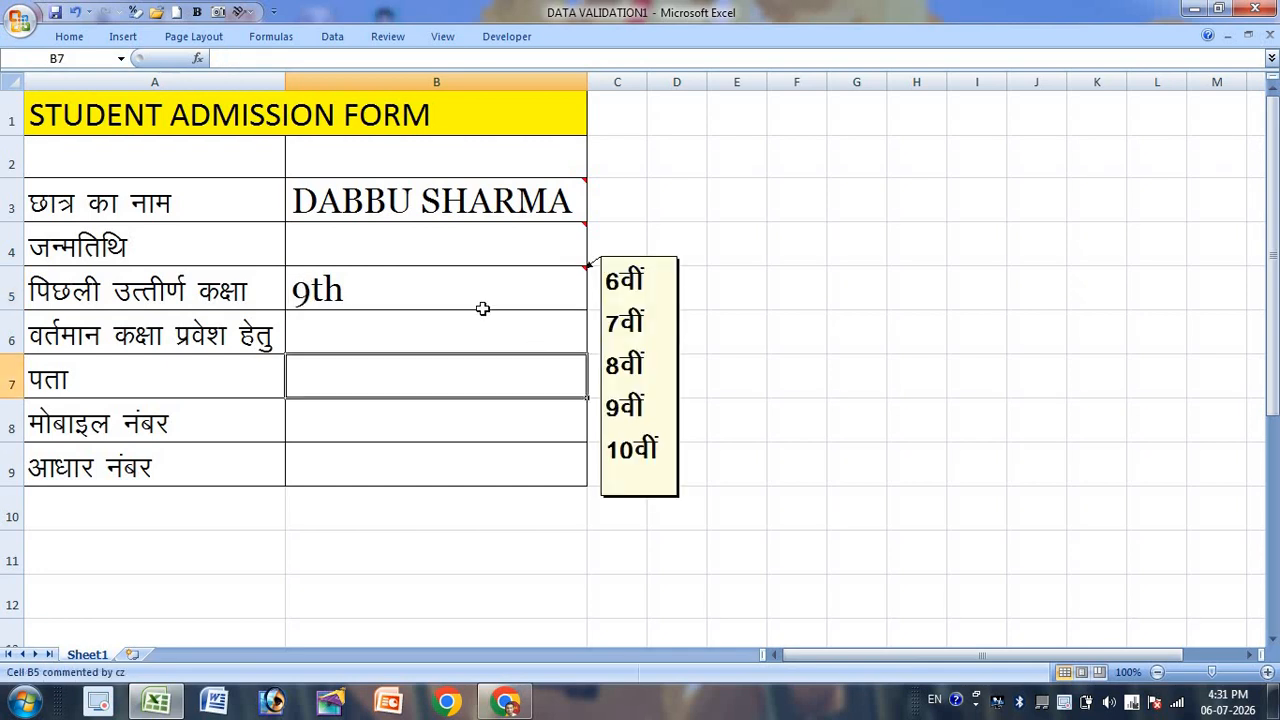
- Close the DATA VALIDATION1 workbook and open the DATA VALIDATION workbook with the blank admission form
key("alt+F4")
left_click(645, 398)
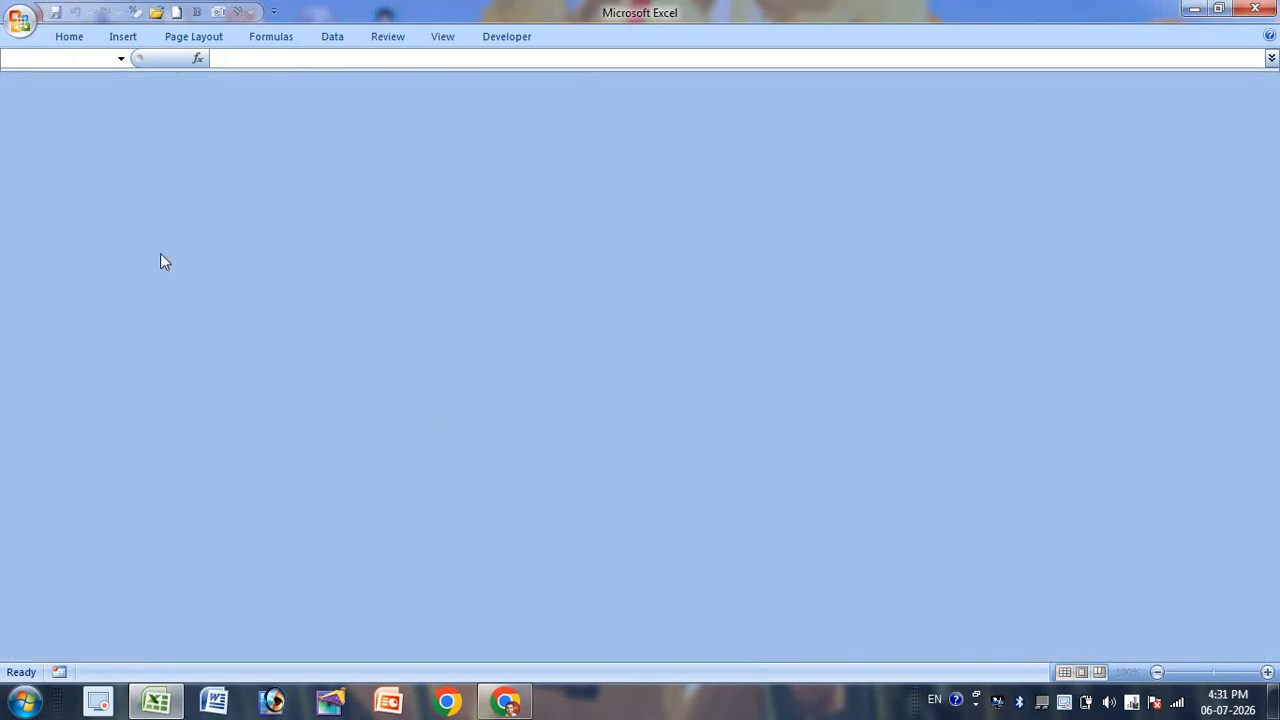
left_click(19, 20)
left_click(152, 95)
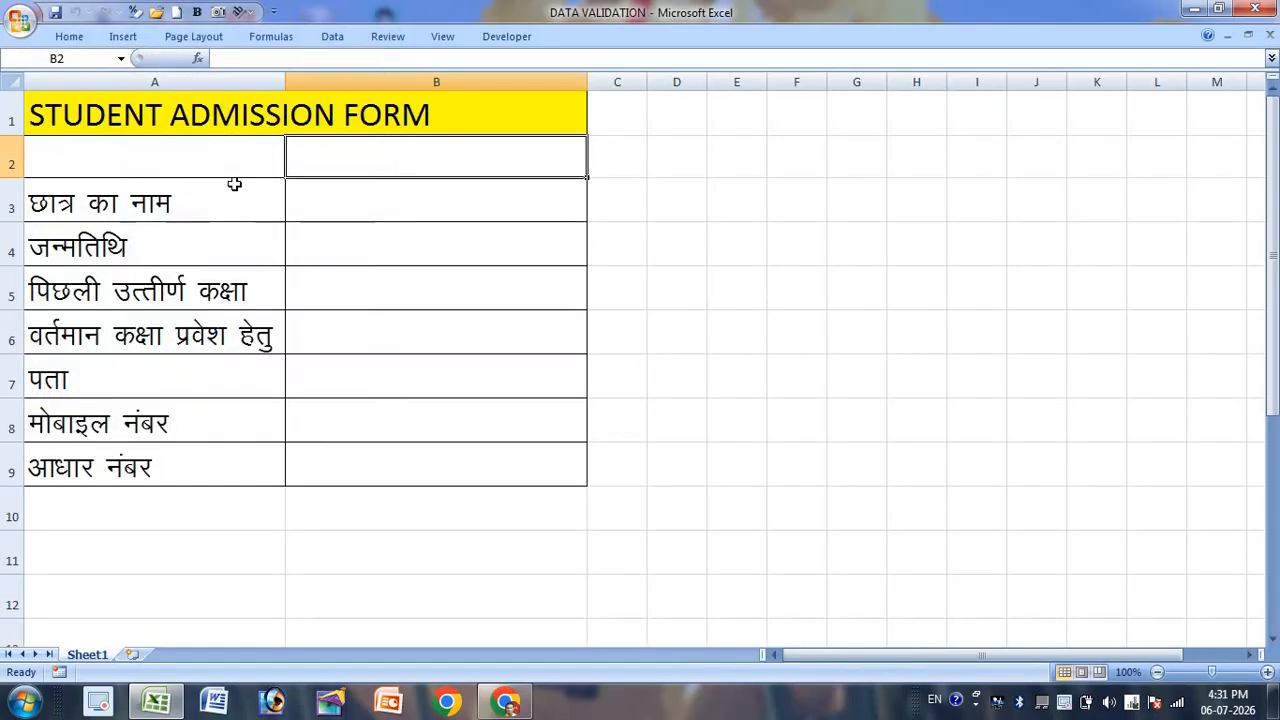
left_click(200, 116)
left_click(252, 250)
left_click(490, 203)
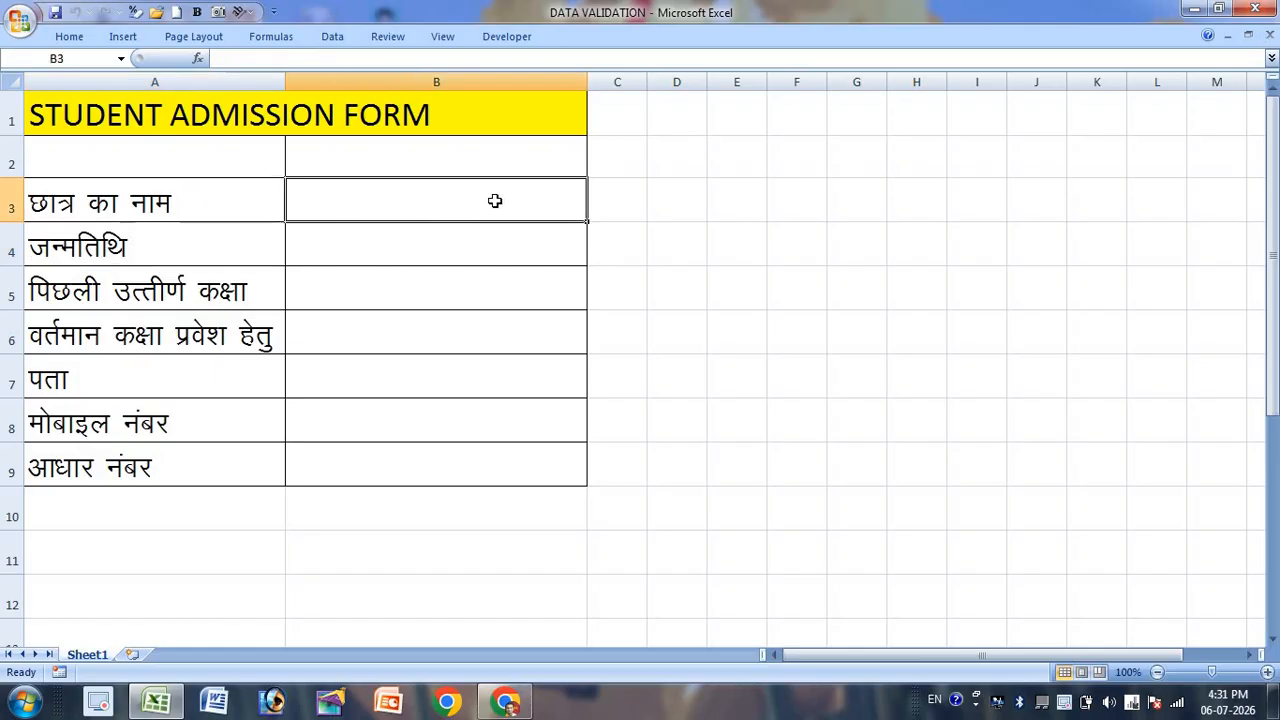
left_click(363, 258)
left_click(369, 329)
left_click(378, 420)
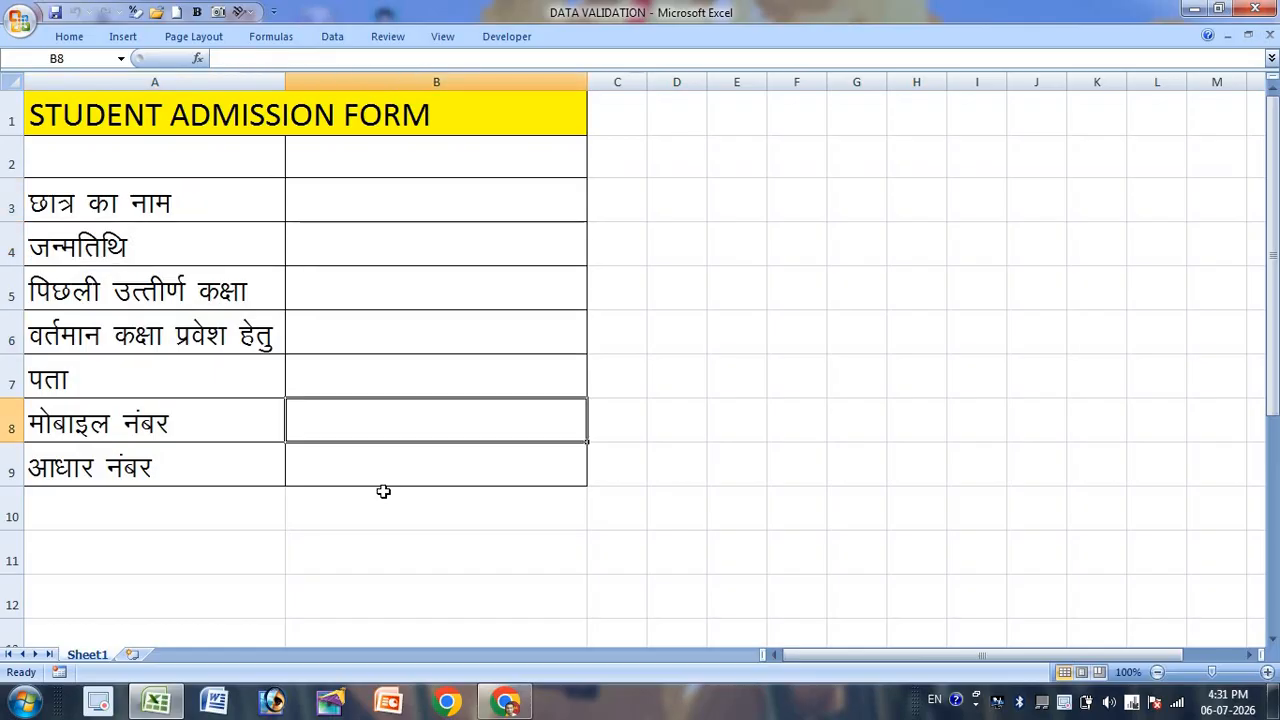
left_click(390, 508)
- Set the font of the entry cells B3:B9 to Arial Black and widen column B slightly
left_click_drag(403, 195, 400, 451)
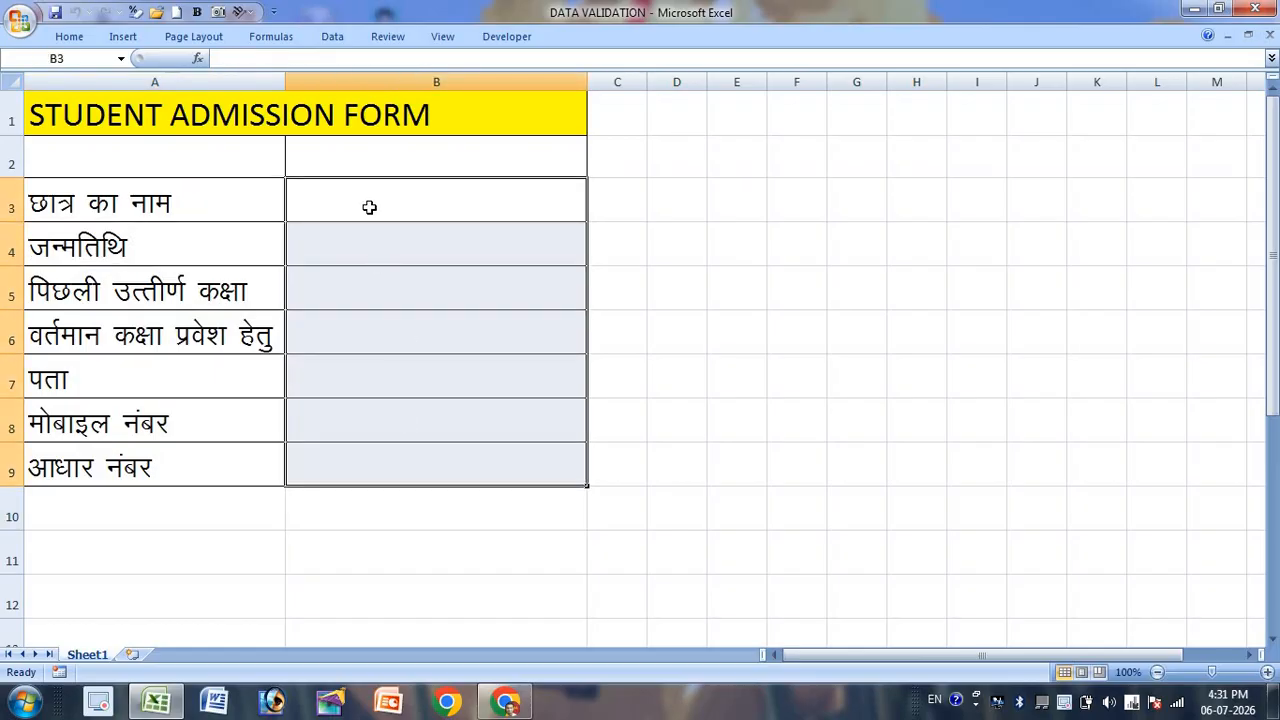
left_click_drag(369, 206, 359, 473)
right_click(378, 416)
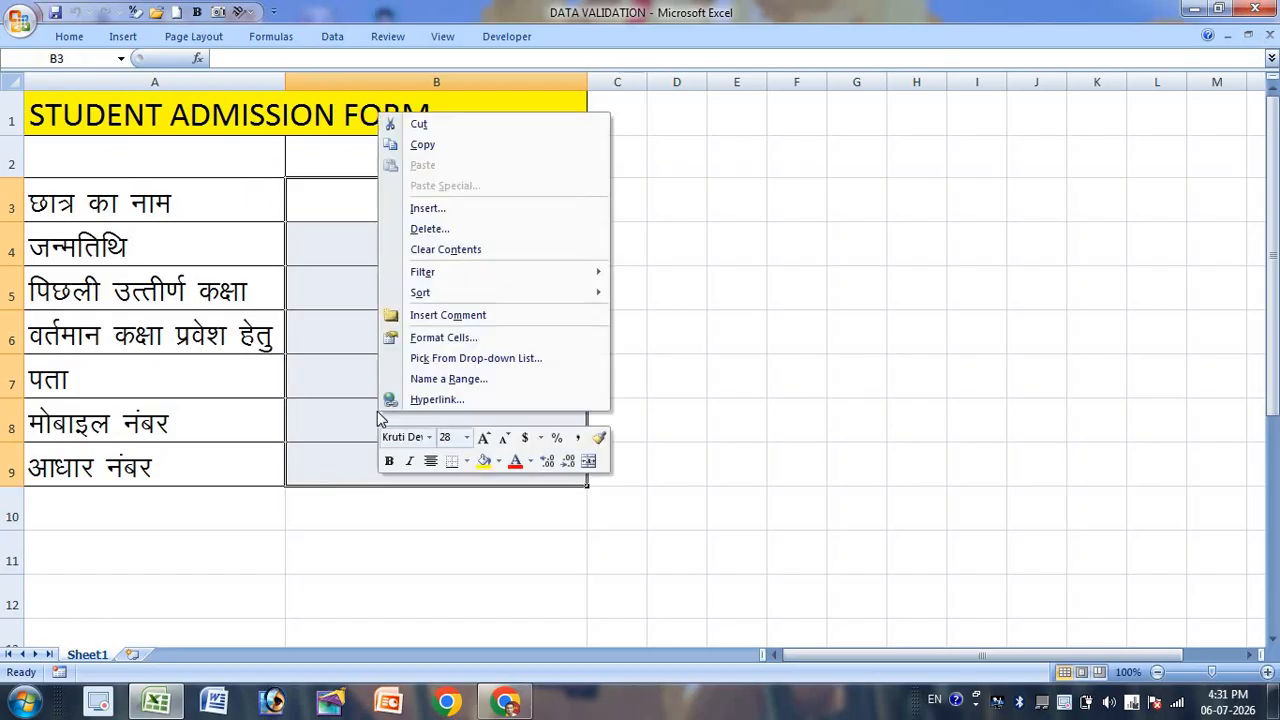
left_click(75, 38)
left_click(236, 68)
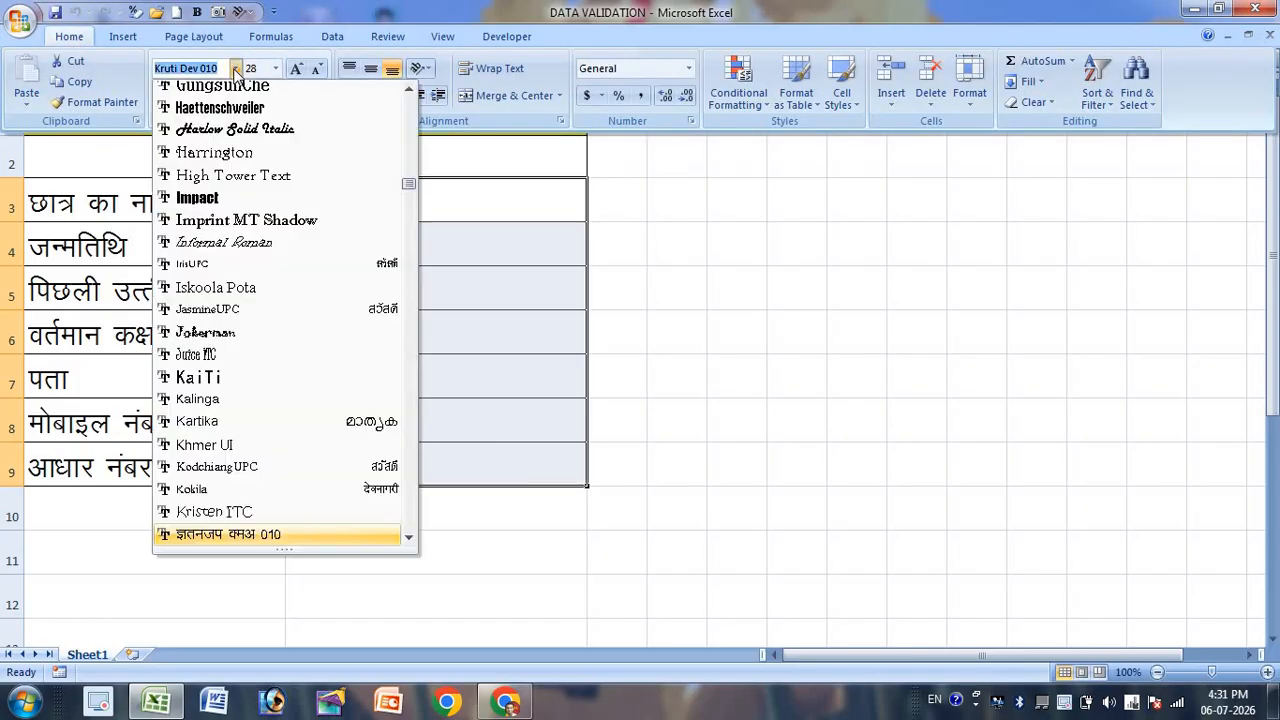
left_click_drag(409, 183, 413, 110)
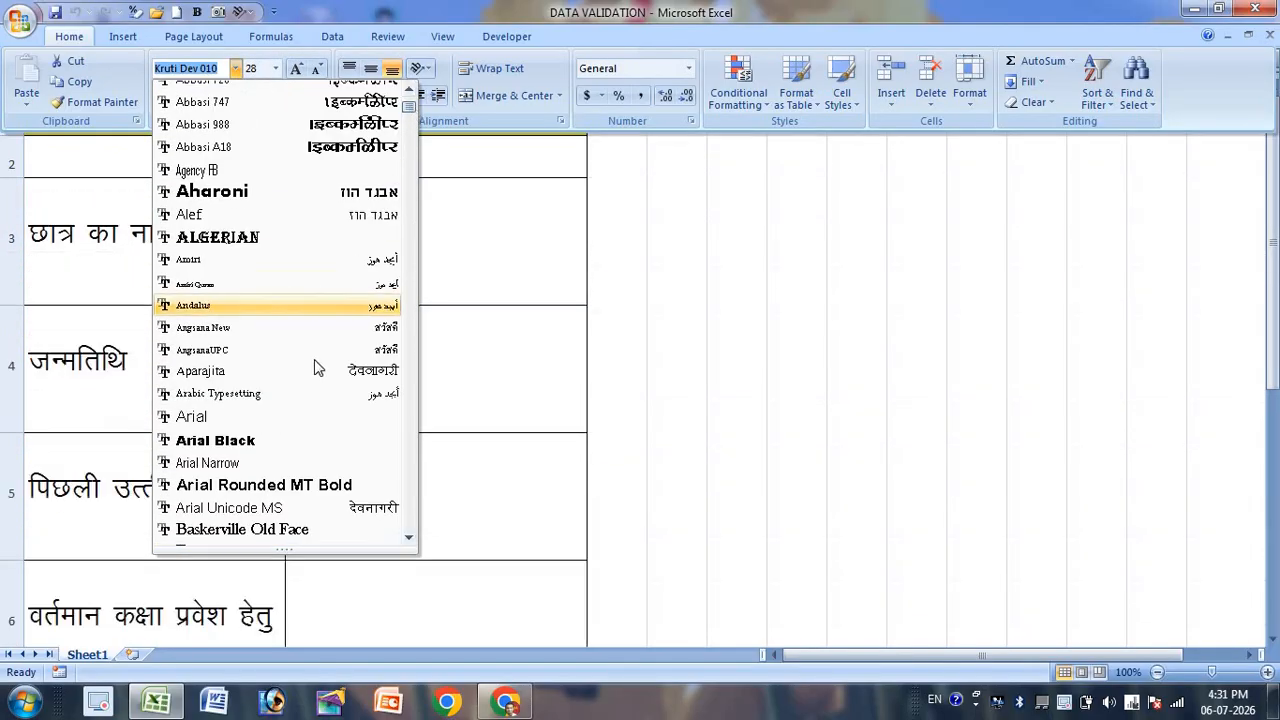
left_click(354, 442)
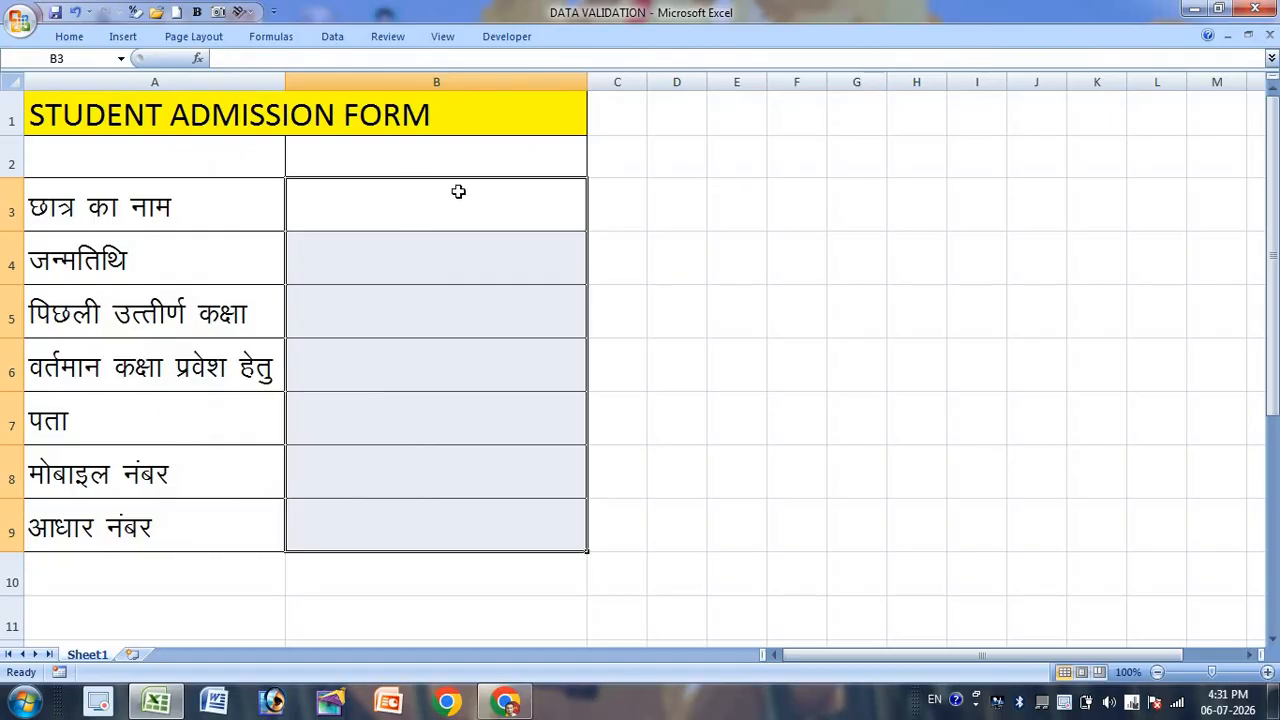
left_click(458, 191)
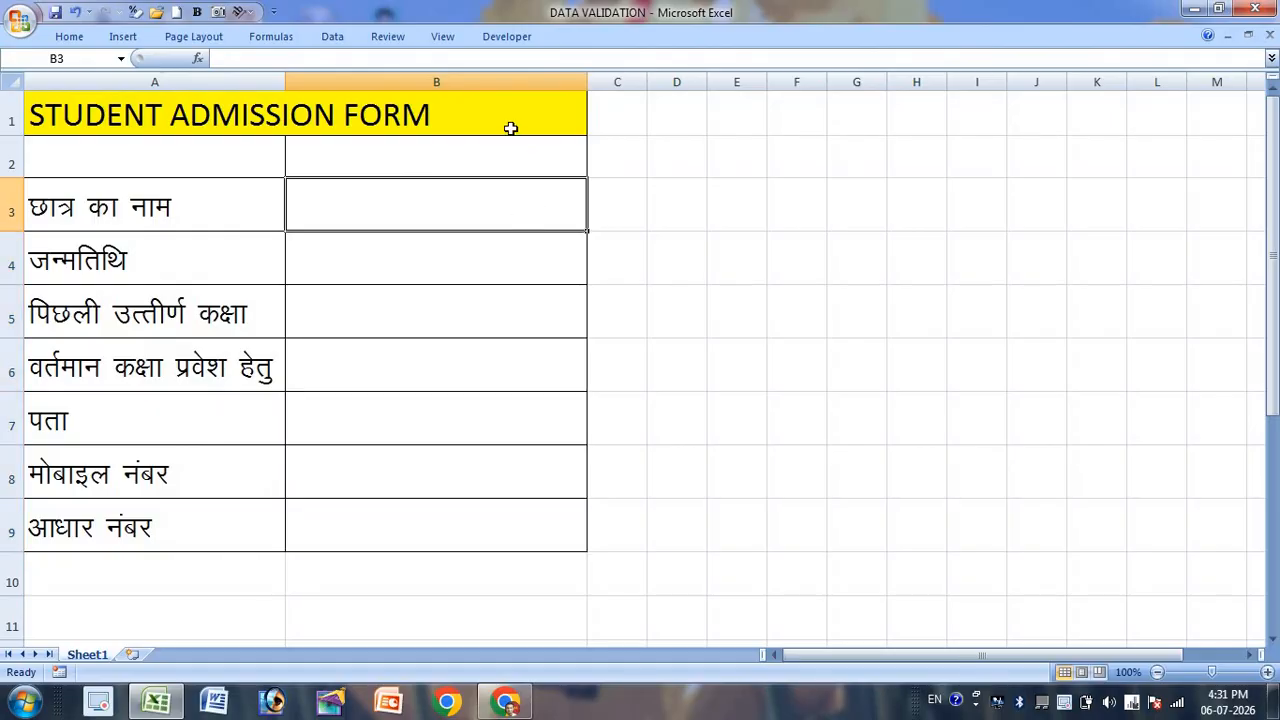
left_click_drag(593, 81, 608, 81)
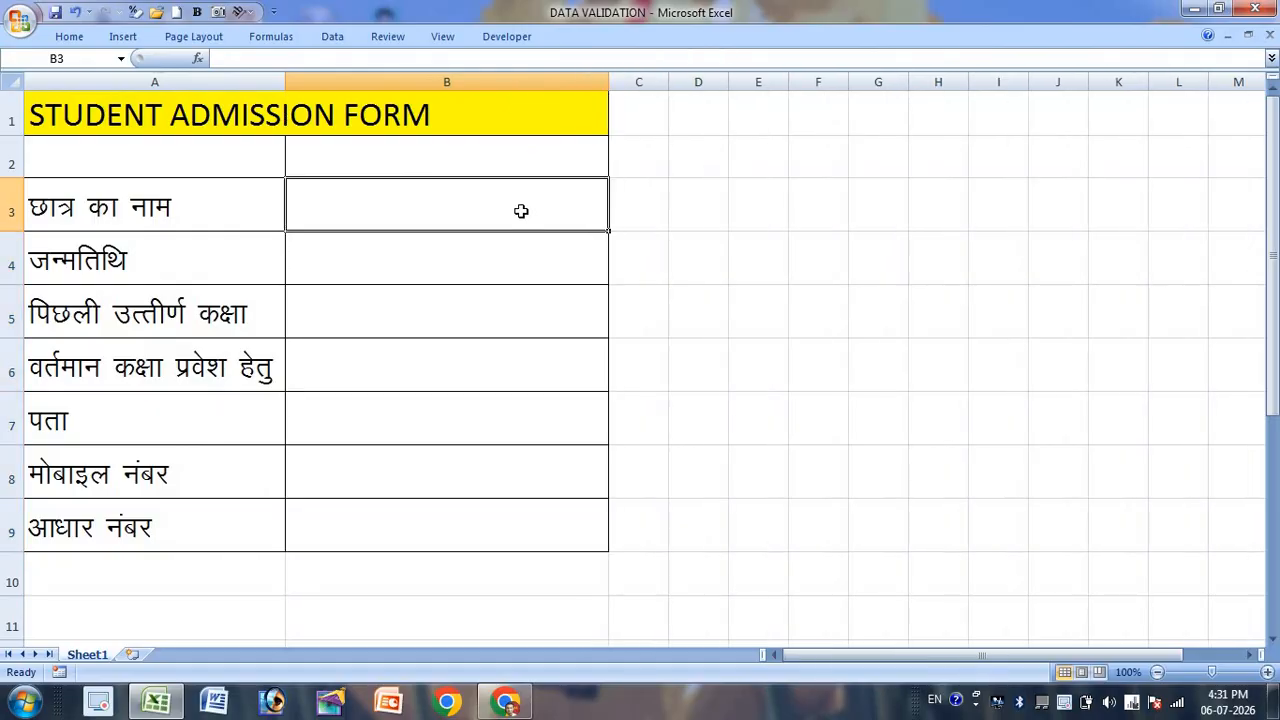
- Enter the trial values DFFDS, F and 58 one after another in cell B3, and clear the cell
key("Return")
left_click(404, 201)
type("DFF")
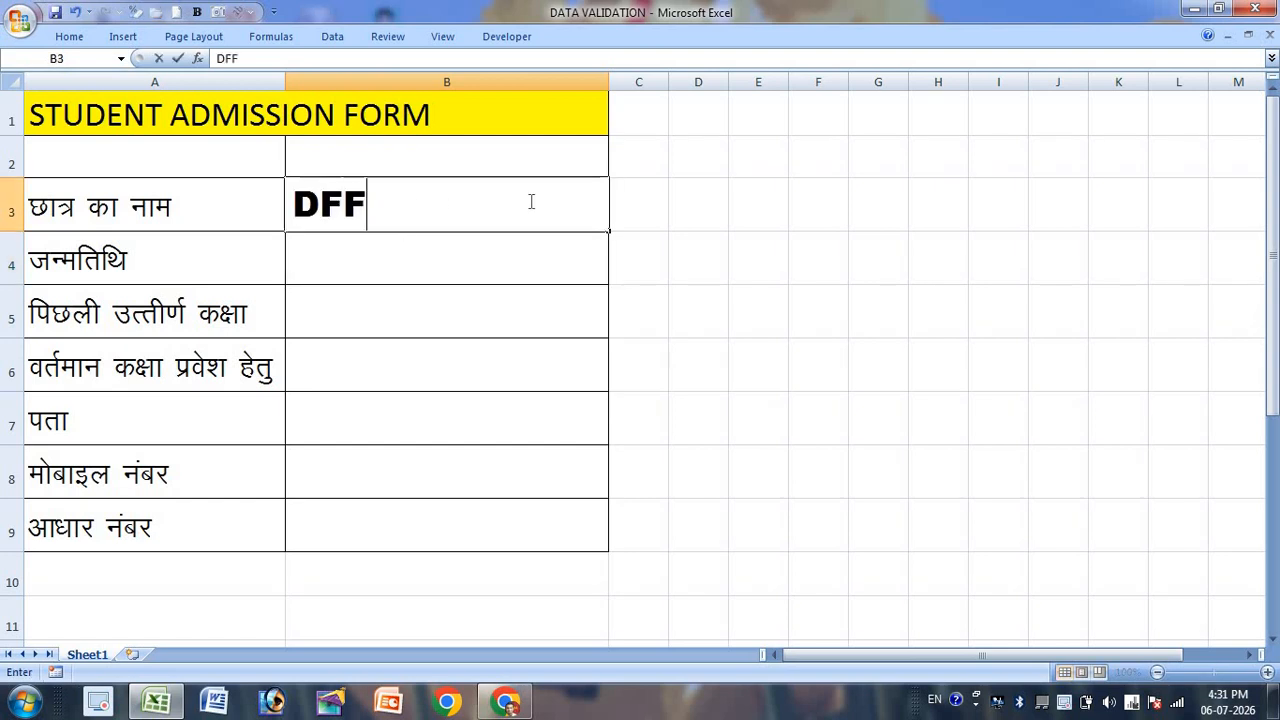
type("DS")
key("Return")
left_click(530, 201)
type("F")
key("Return")
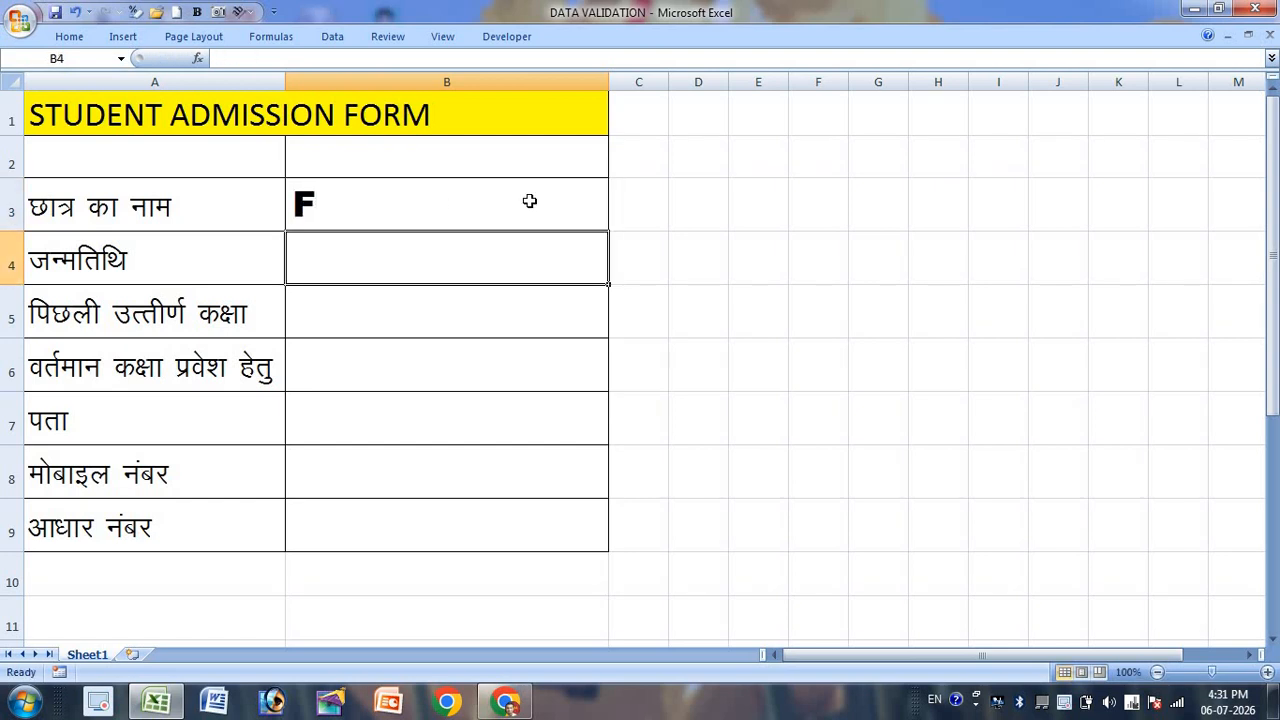
left_click(530, 201)
type("58")
key("Return")
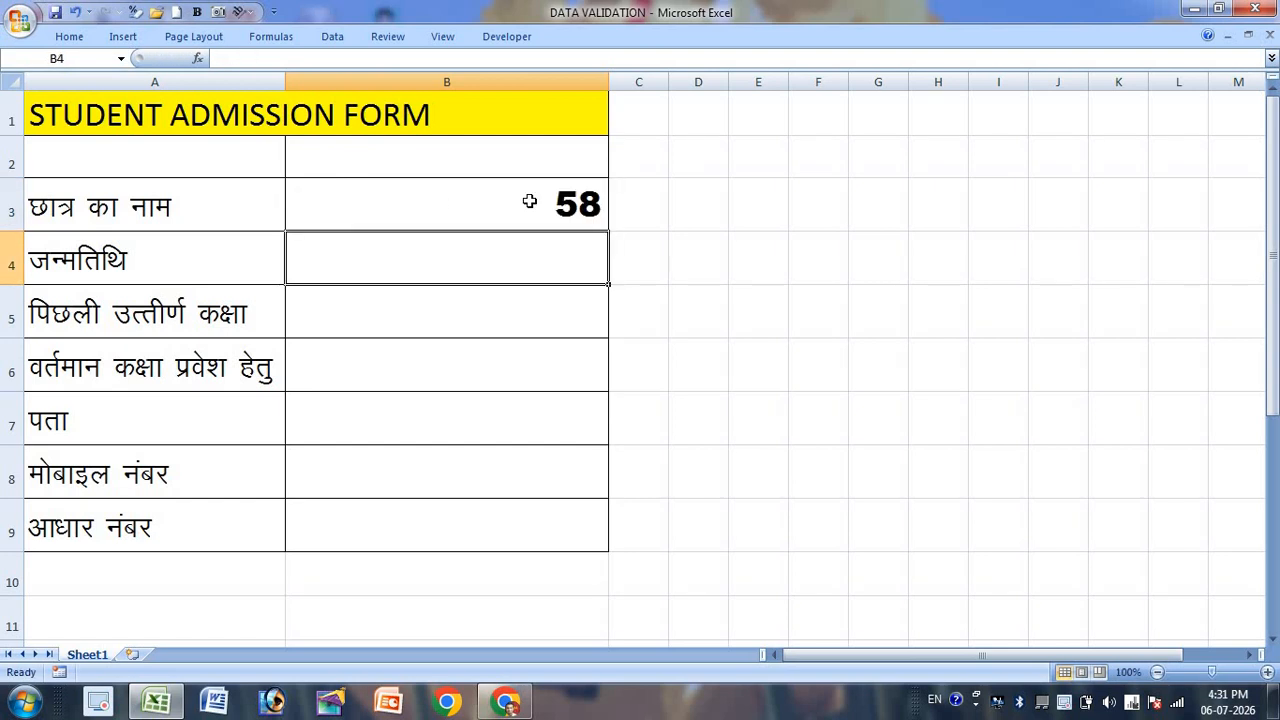
left_click(530, 201)
key("Delete")
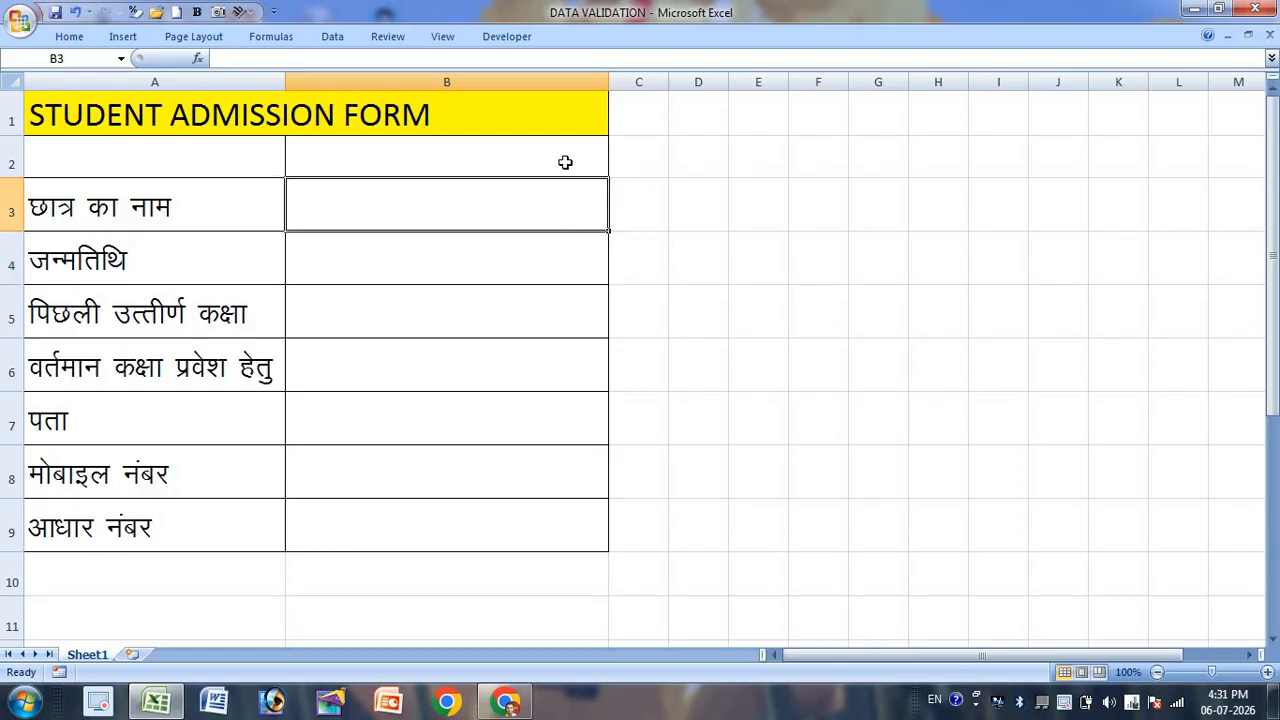
- Widen column B further to give the form's entry cells more room
left_click_drag(610, 81, 654, 82)
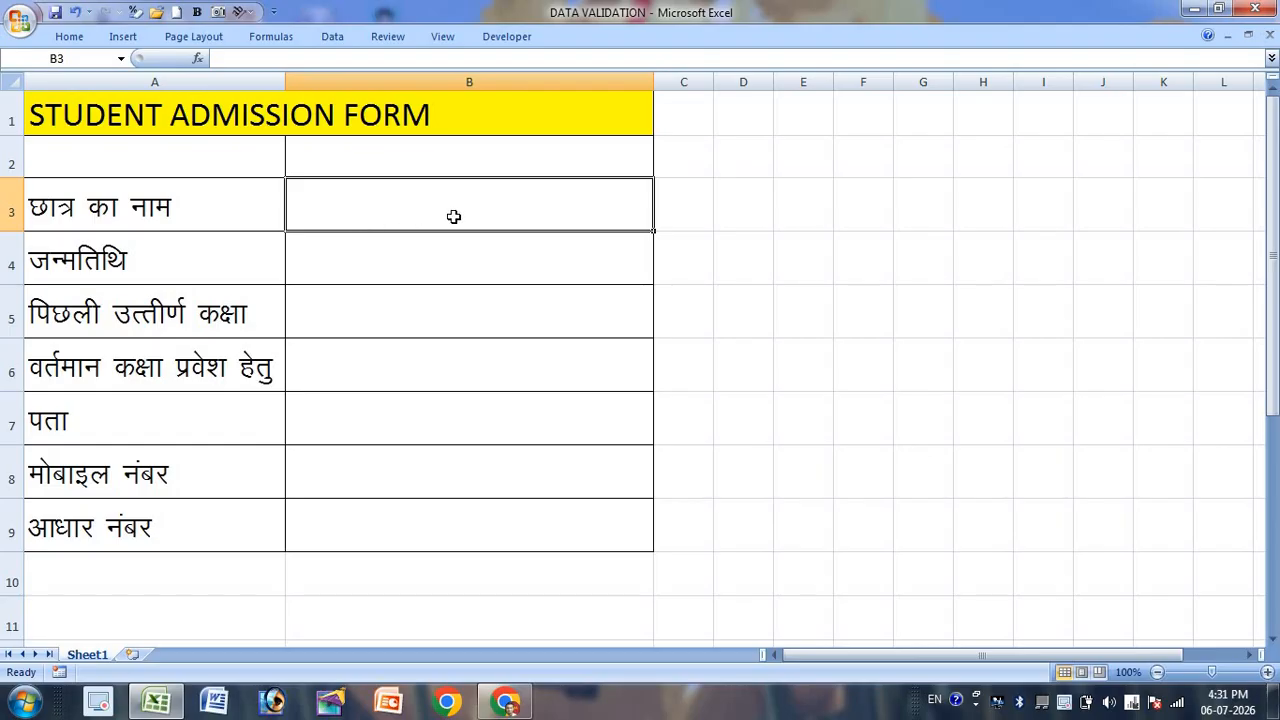
left_click(506, 312)
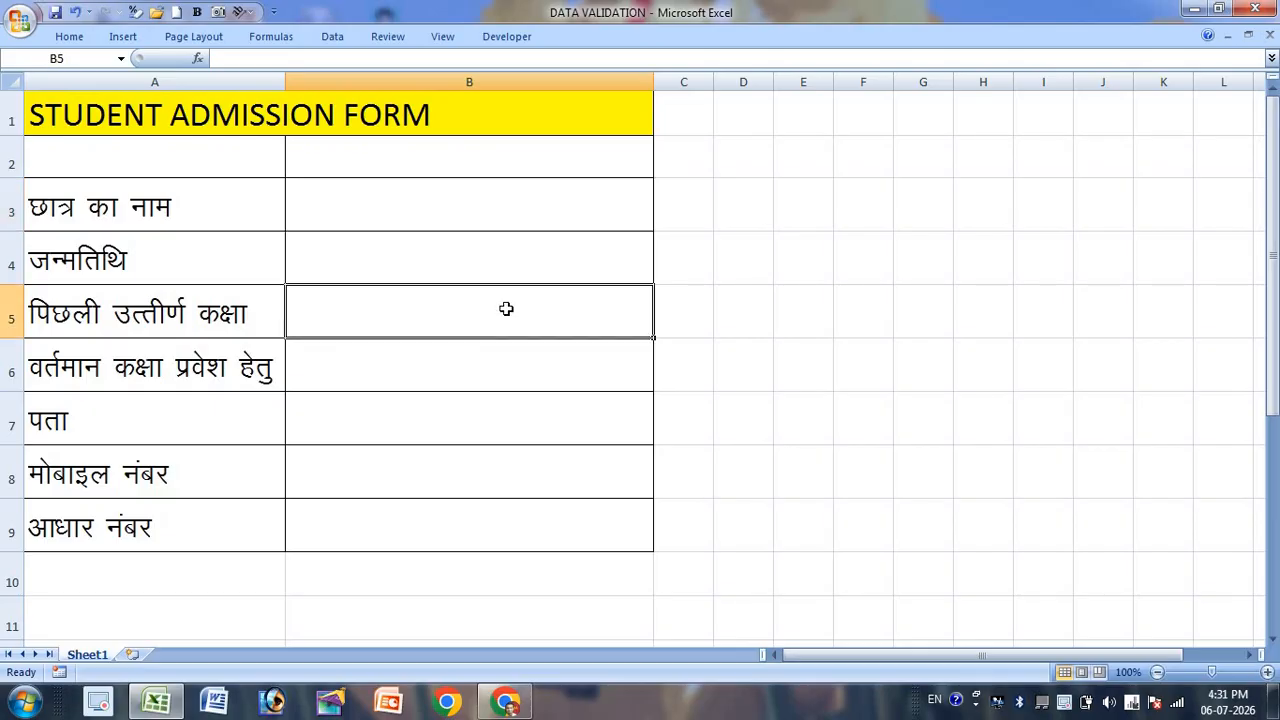
- Insert a new comment on the student name entry cell B3
left_click(521, 204)
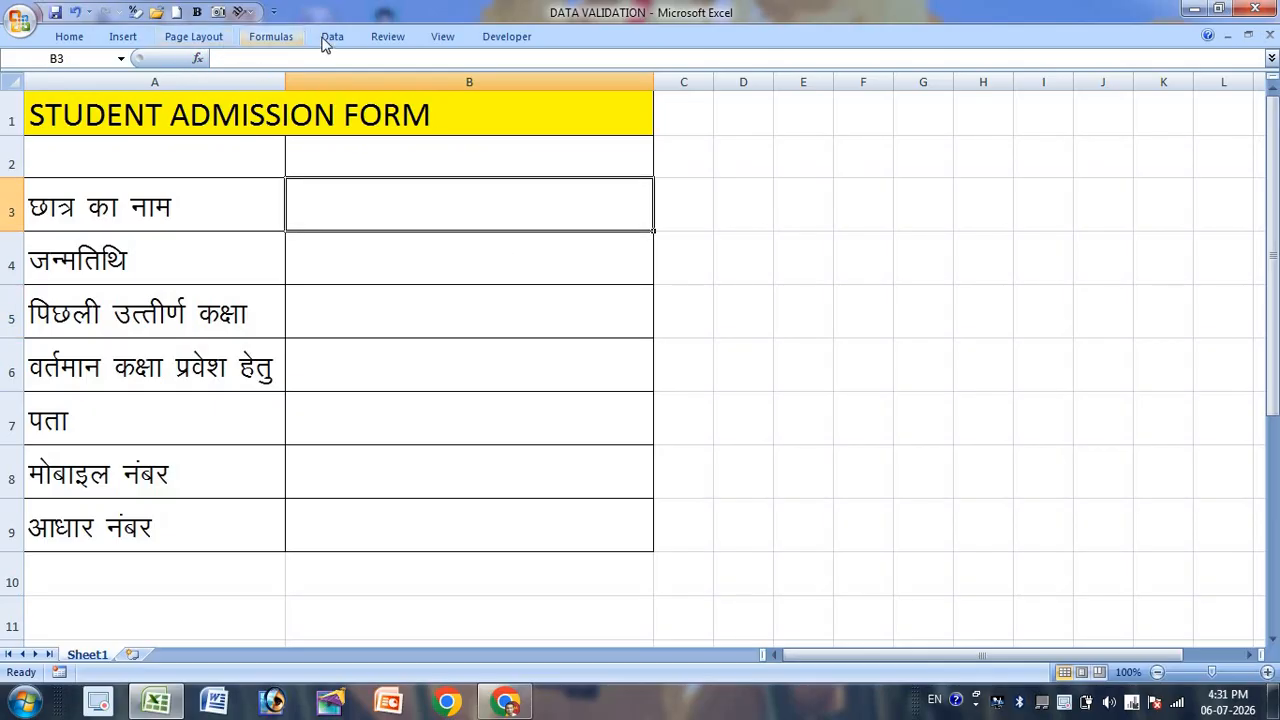
double_click(388, 36)
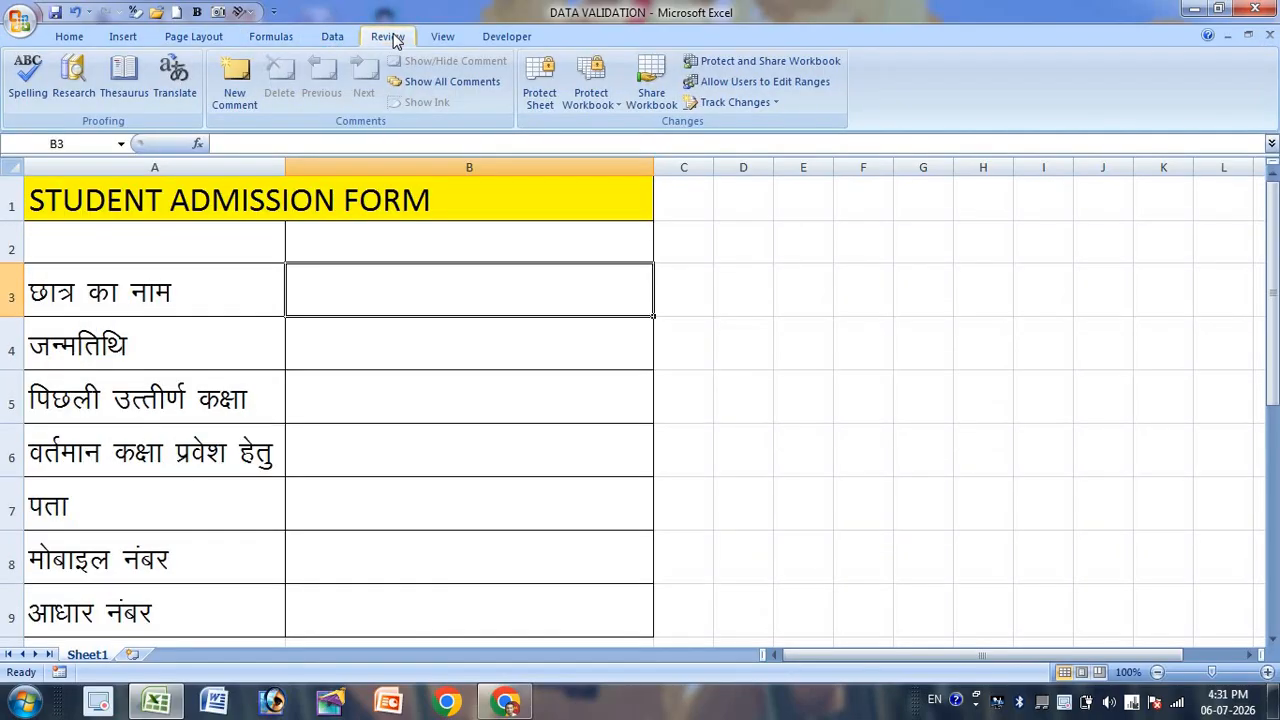
left_click(236, 93)
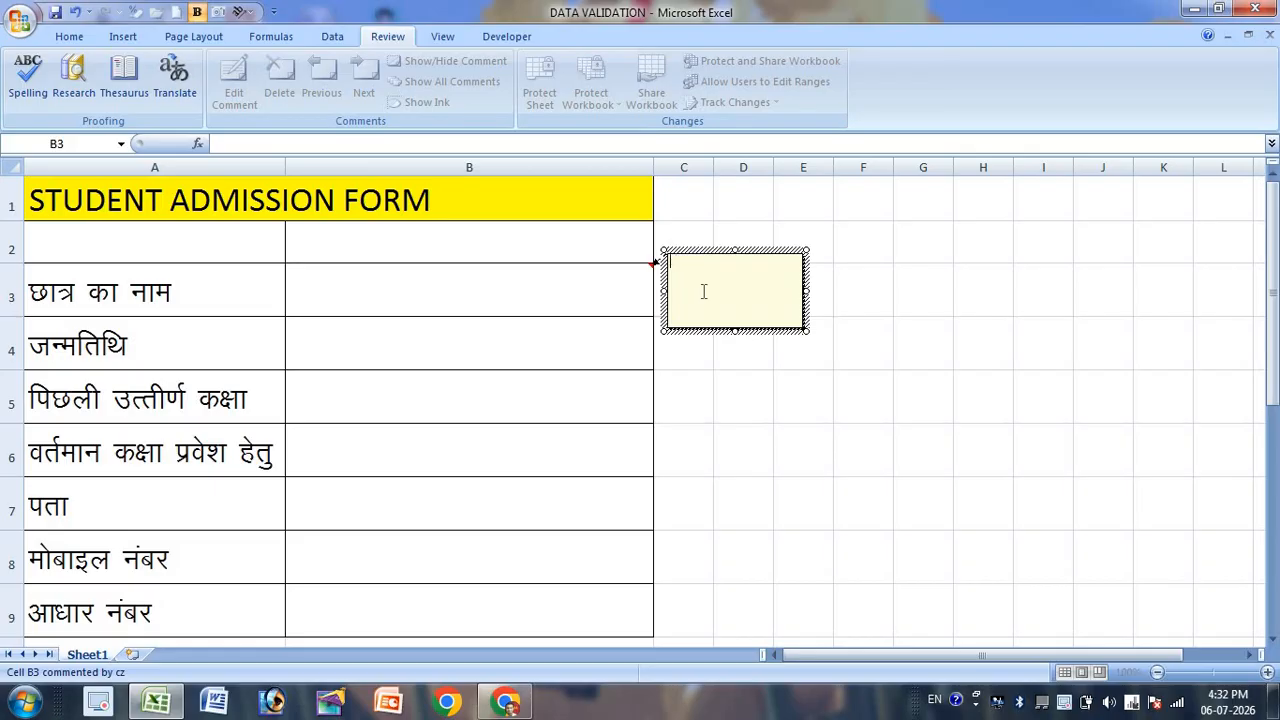
- Format the B3 comment's text with the Kruti Dev 011 font at size 24
right_click(763, 300)
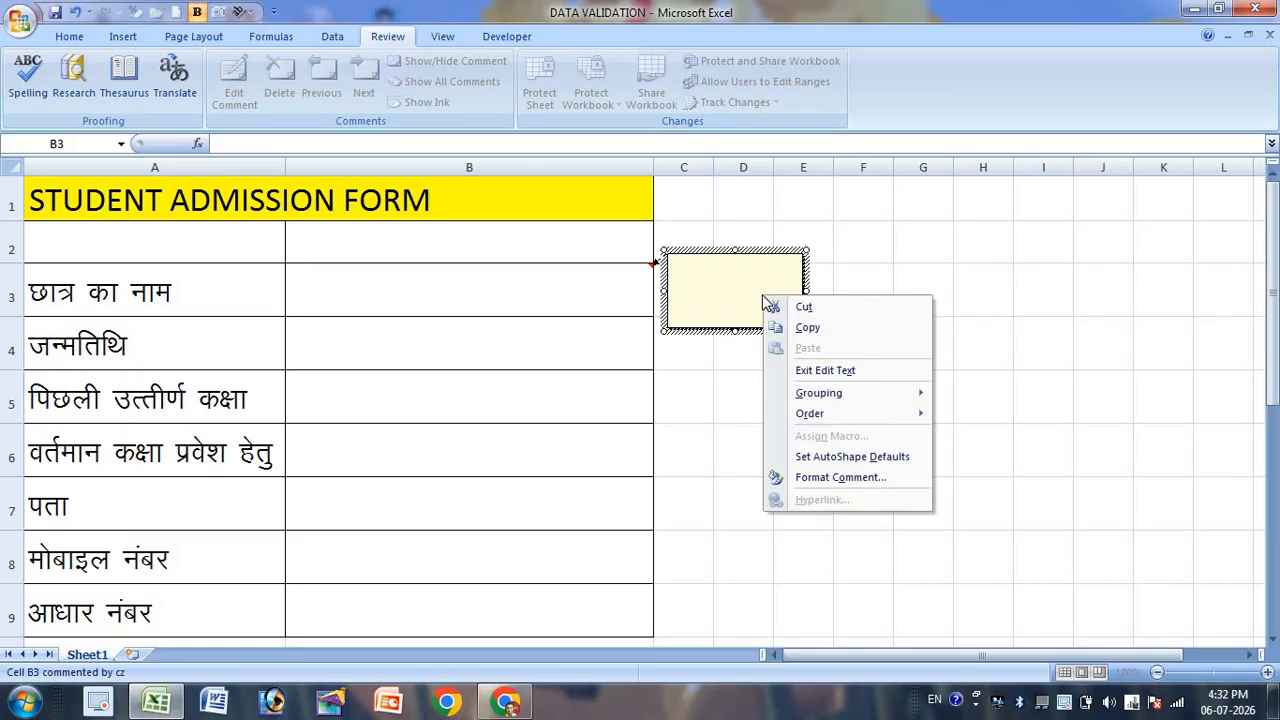
left_click(790, 477)
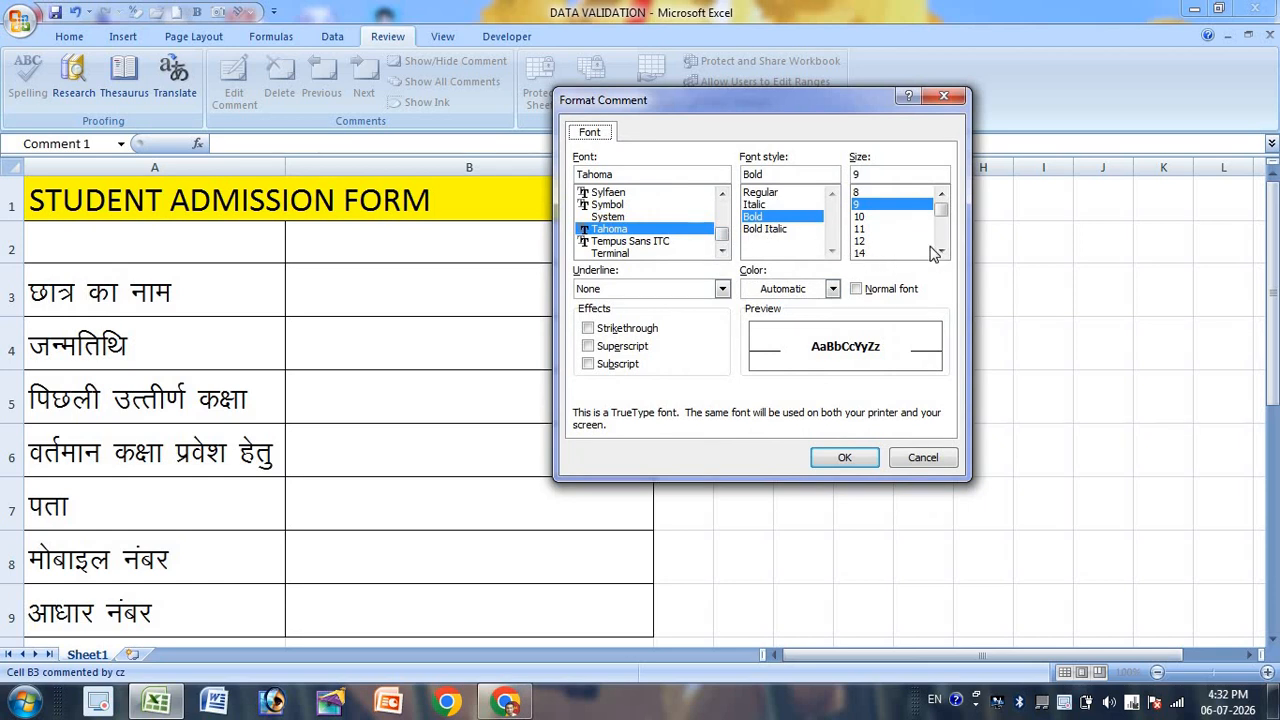
left_click(943, 247)
left_click(866, 193)
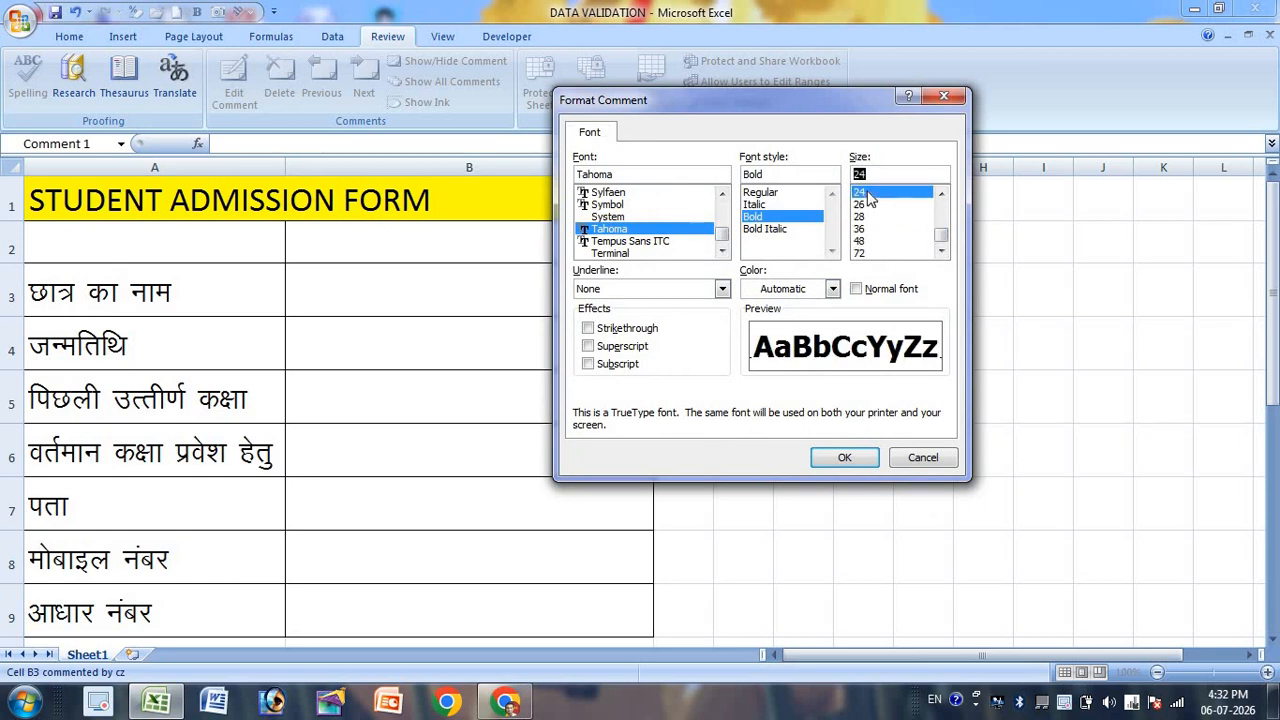
scroll(724, 220, "up", 8)
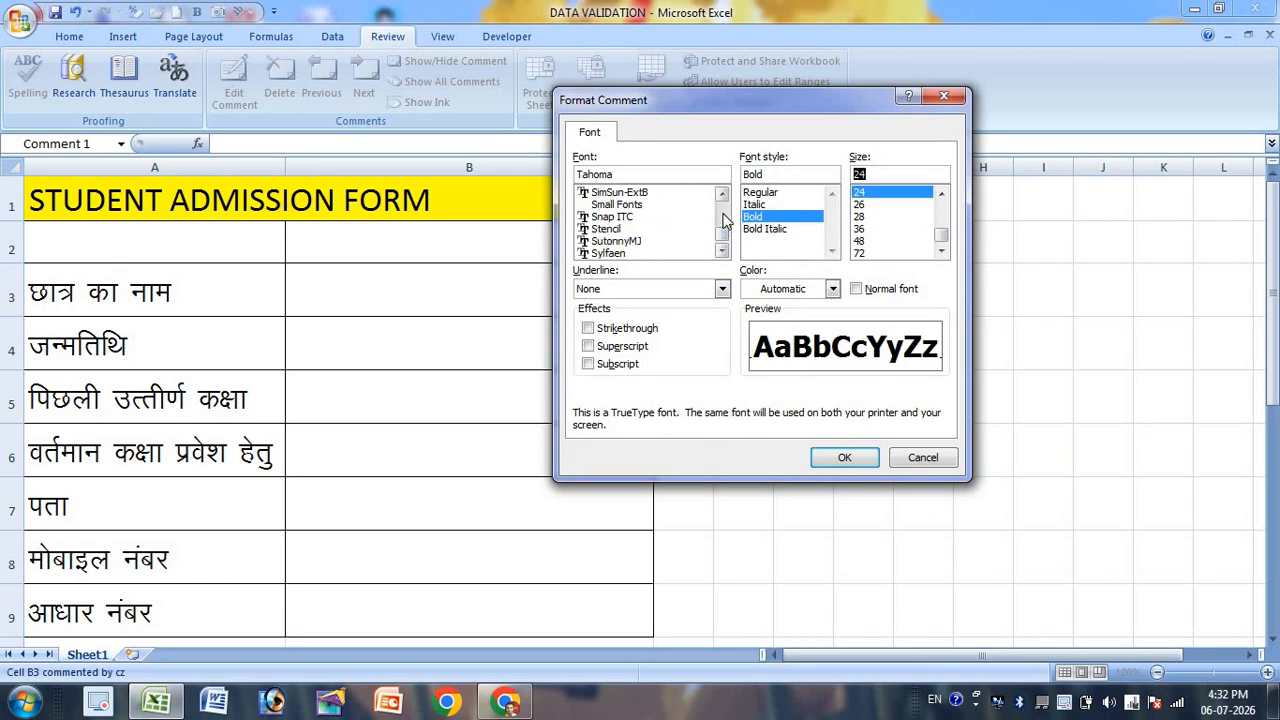
scroll(724, 220, "up", 10)
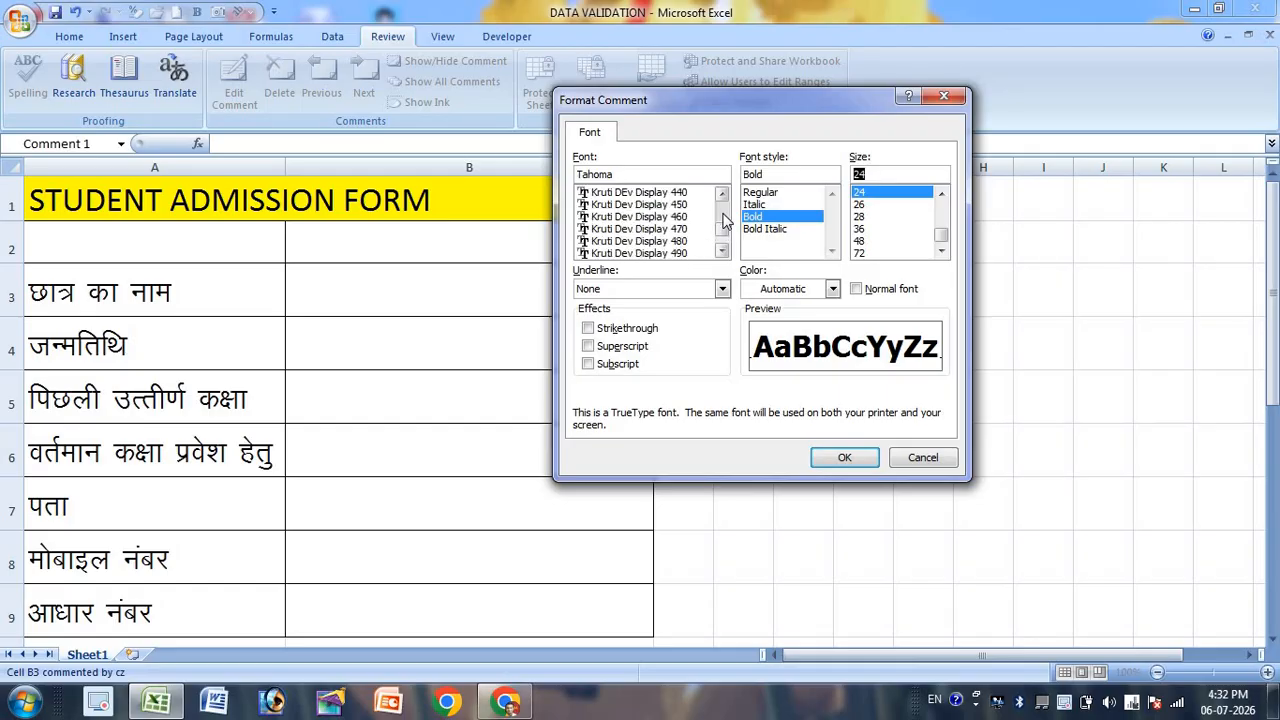
scroll(724, 228, "up", 8)
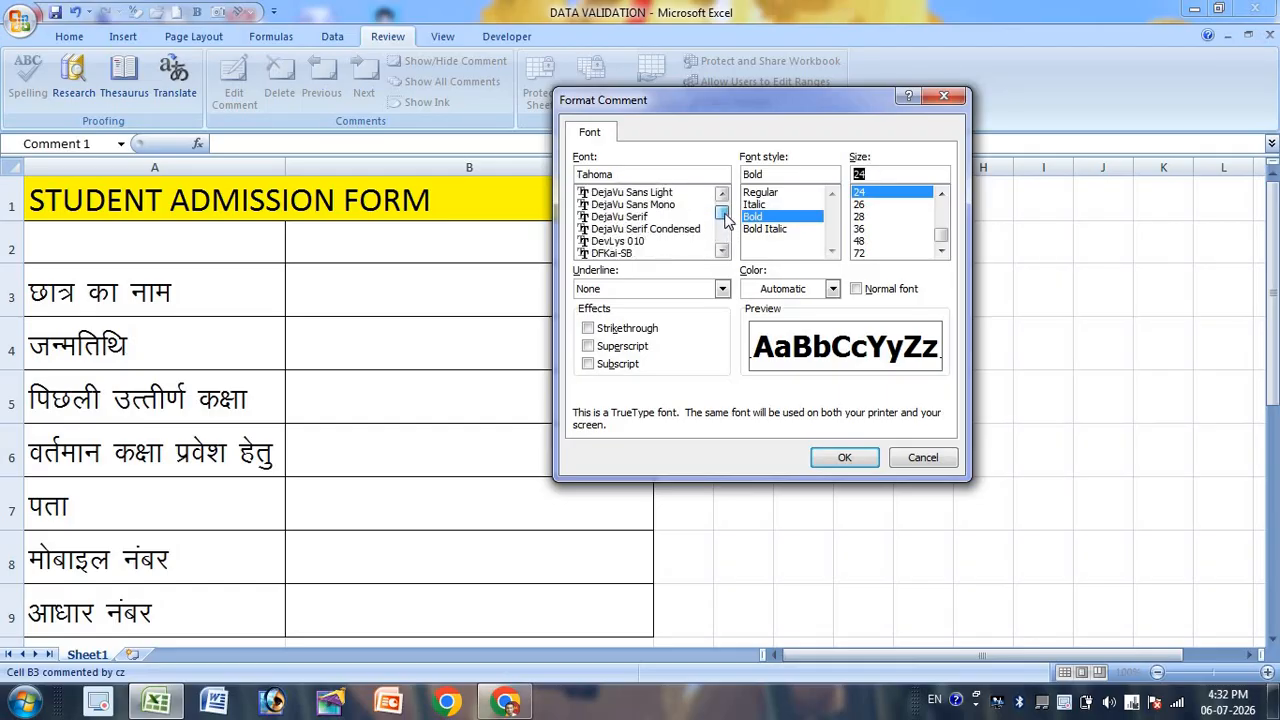
scroll(724, 225, "down", 3)
scroll(646, 231, "up", 4)
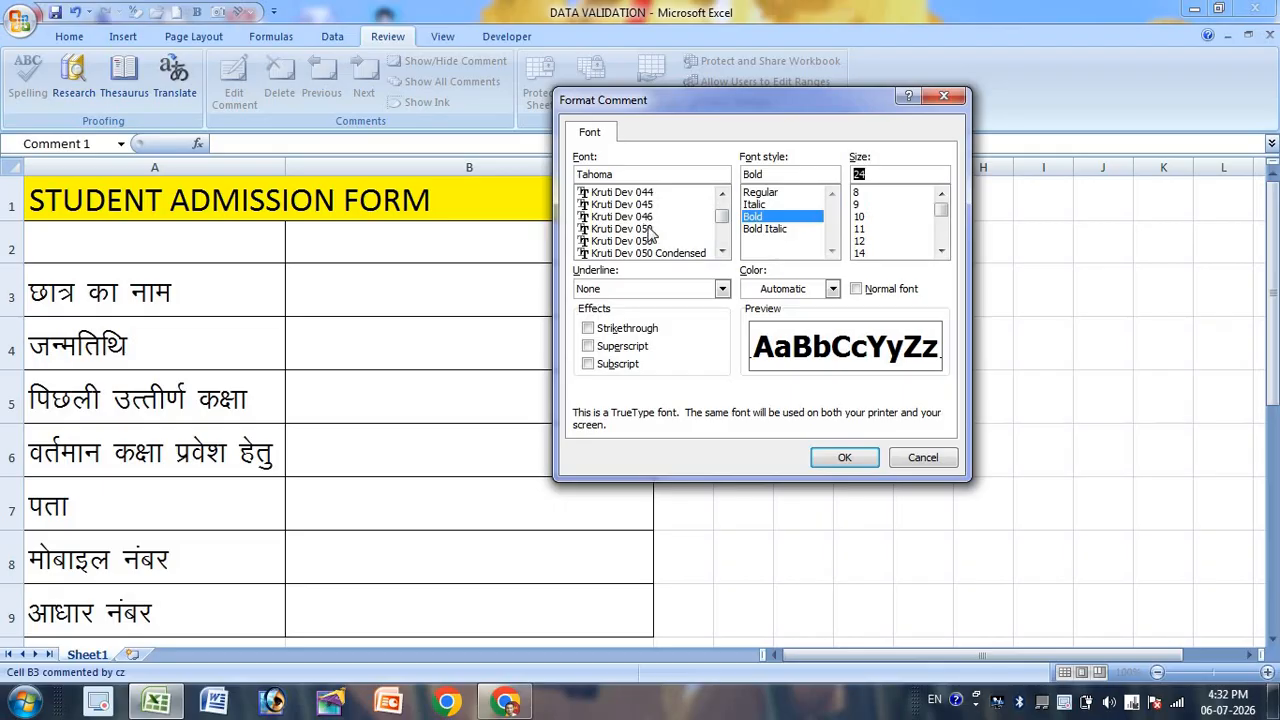
left_click(722, 196)
left_click(722, 196)
left_click(722, 196)
left_click(722, 196)
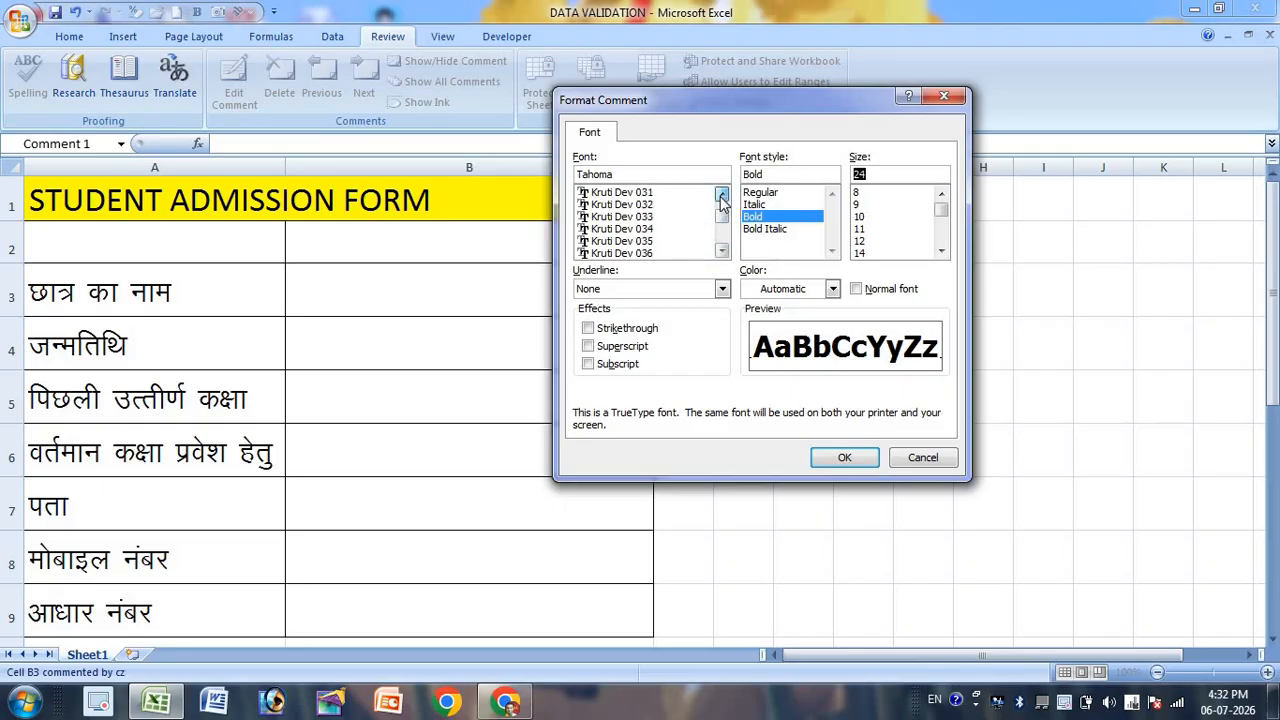
left_click(722, 196)
left_click(722, 196)
left_click(722, 196)
left_click(722, 196)
left_click(722, 196)
left_click(722, 196)
left_click(722, 196)
left_click(722, 196)
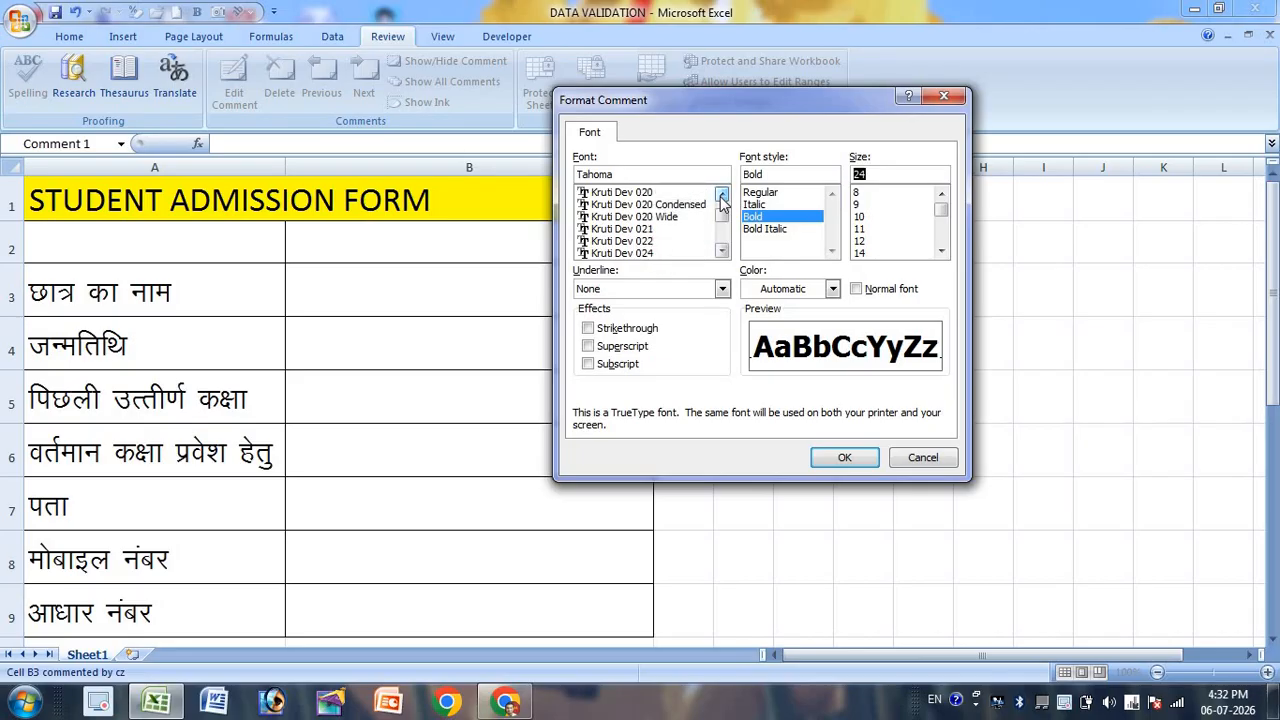
left_click(722, 196)
left_click(722, 196)
left_click(722, 196)
left_click(722, 196)
left_click(722, 196)
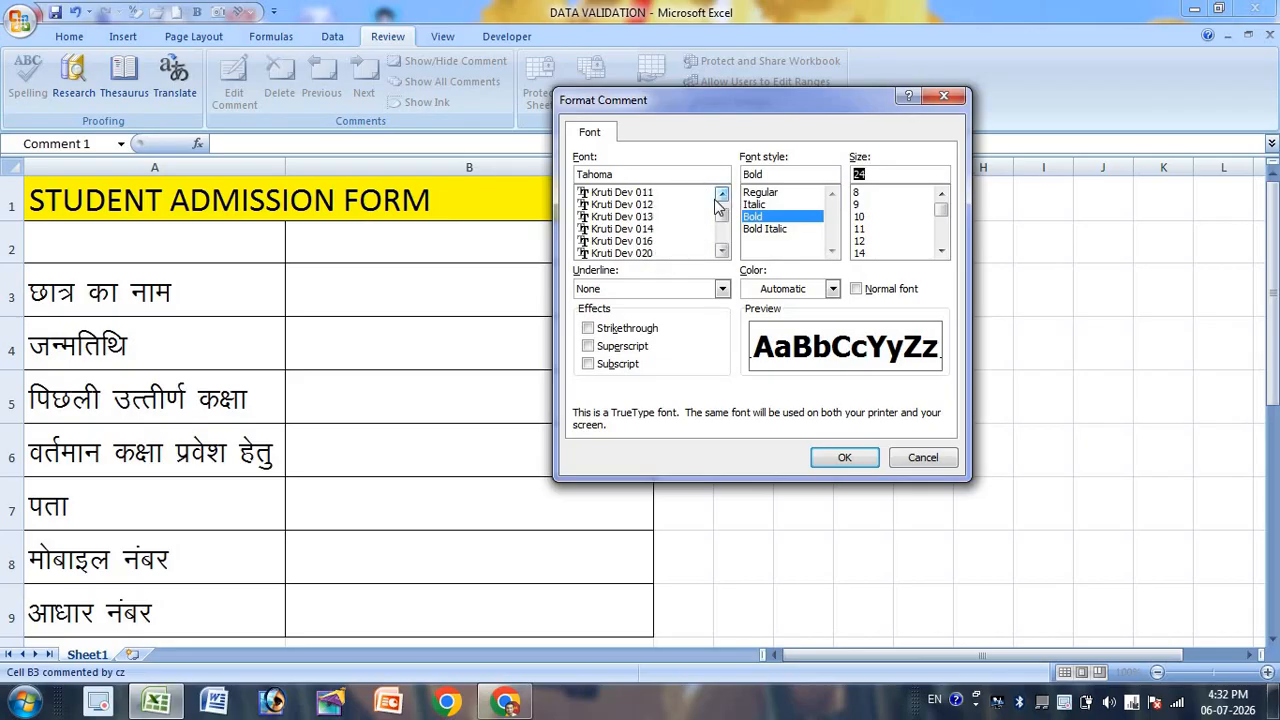
left_click(622, 193)
left_click(845, 457)
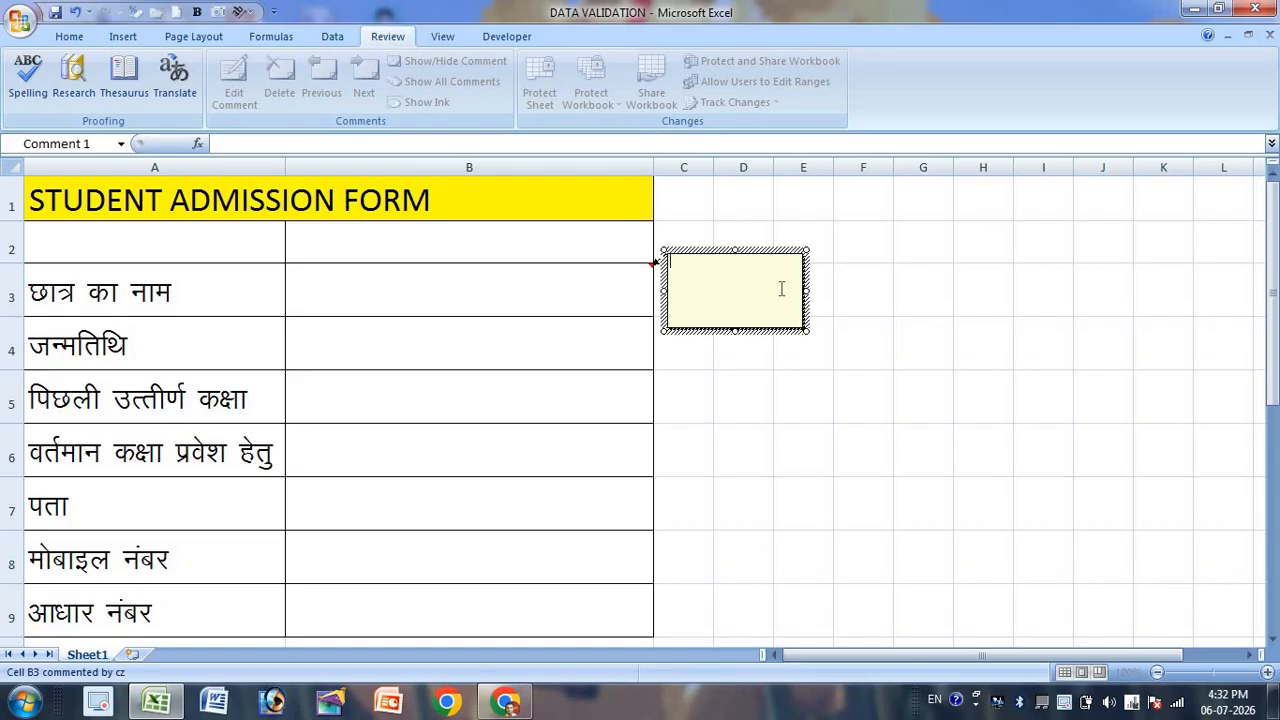
- Write the instruction "नाम के साथ सरनेम लिखें" in the B3 comment
type("=")
key("BackSpace")
type("uke d lkF lj")
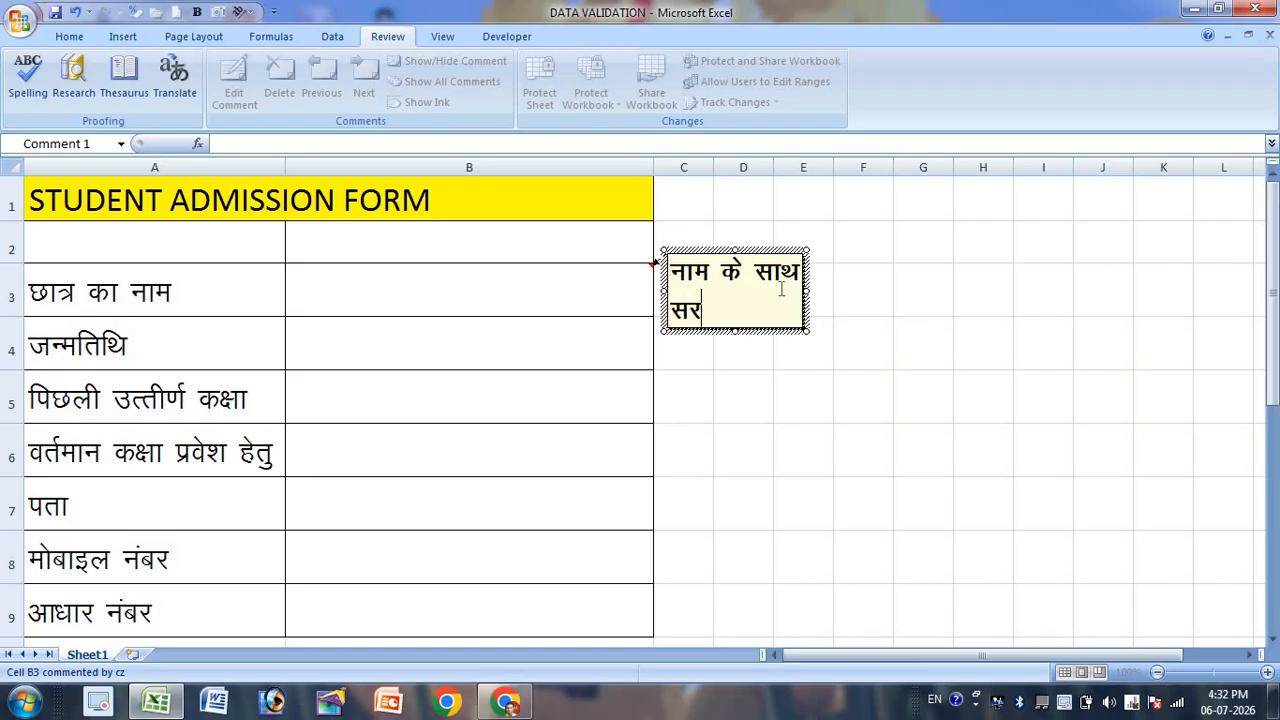
type("ue fy[kk")
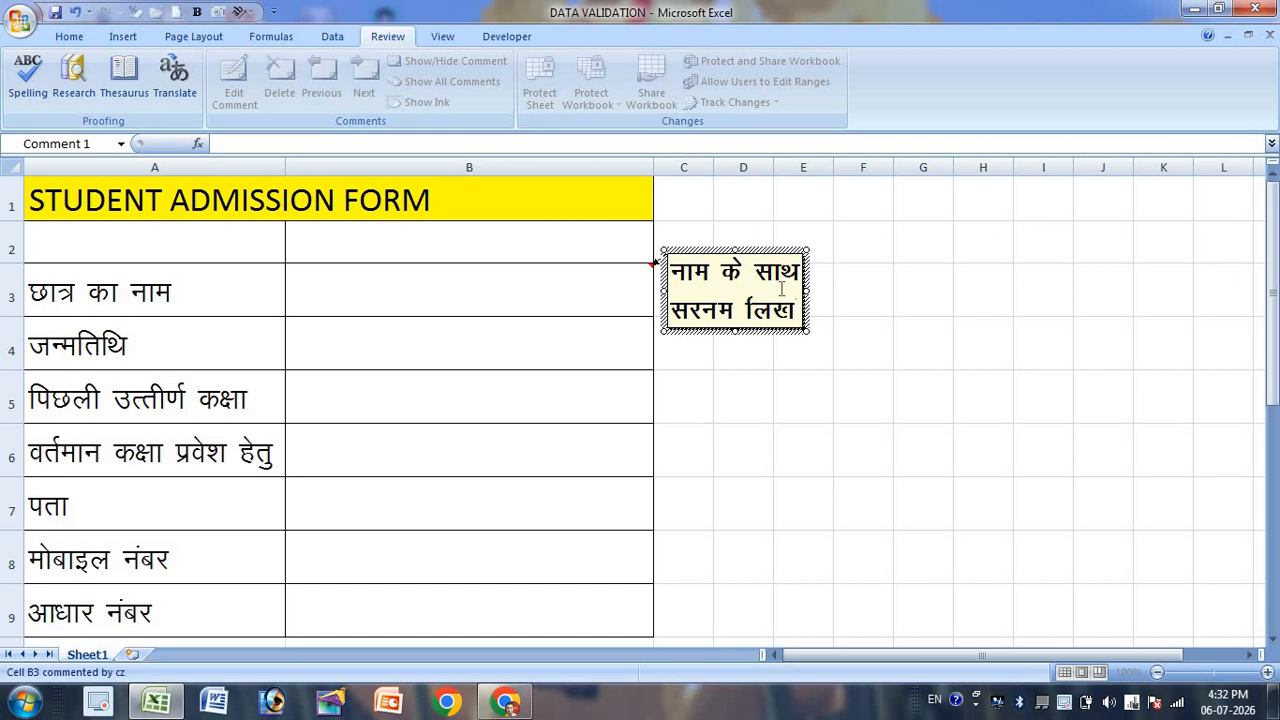
- Widen the B3 comment box and reduce its height so the instruction fits on one line
left_click(808, 288)
left_click_drag(806, 290, 987, 290)
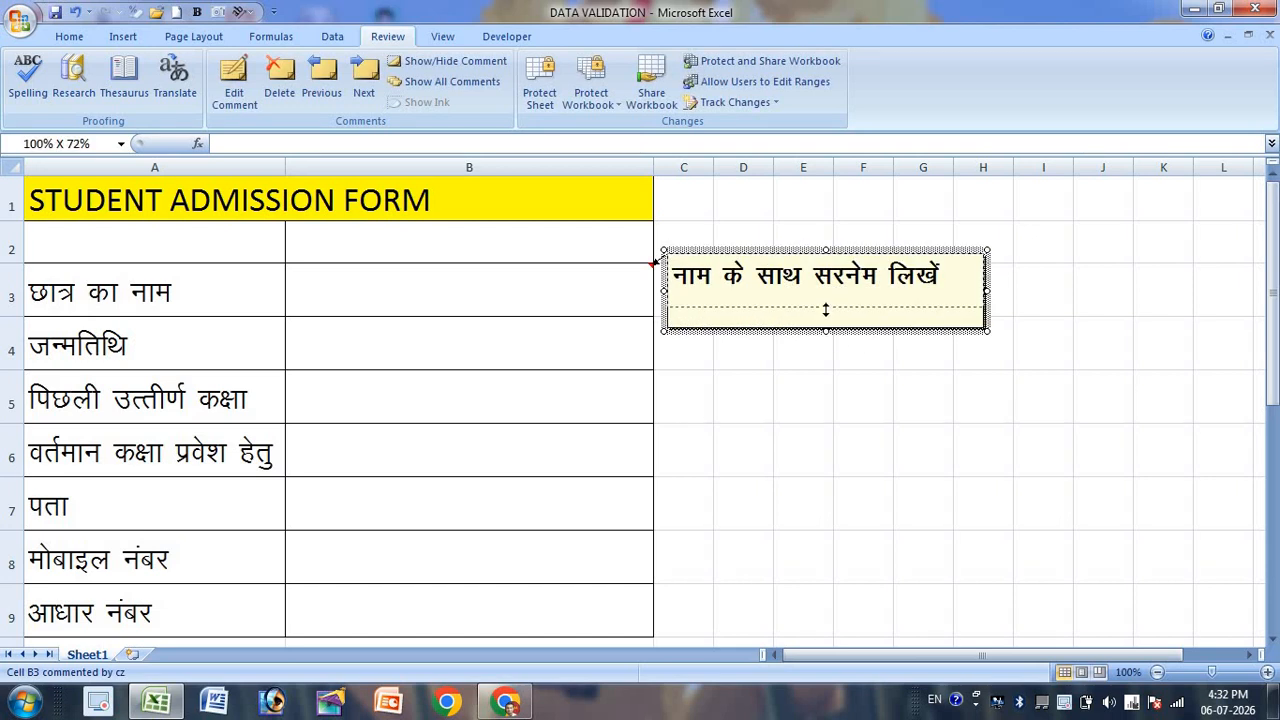
left_click(848, 330)
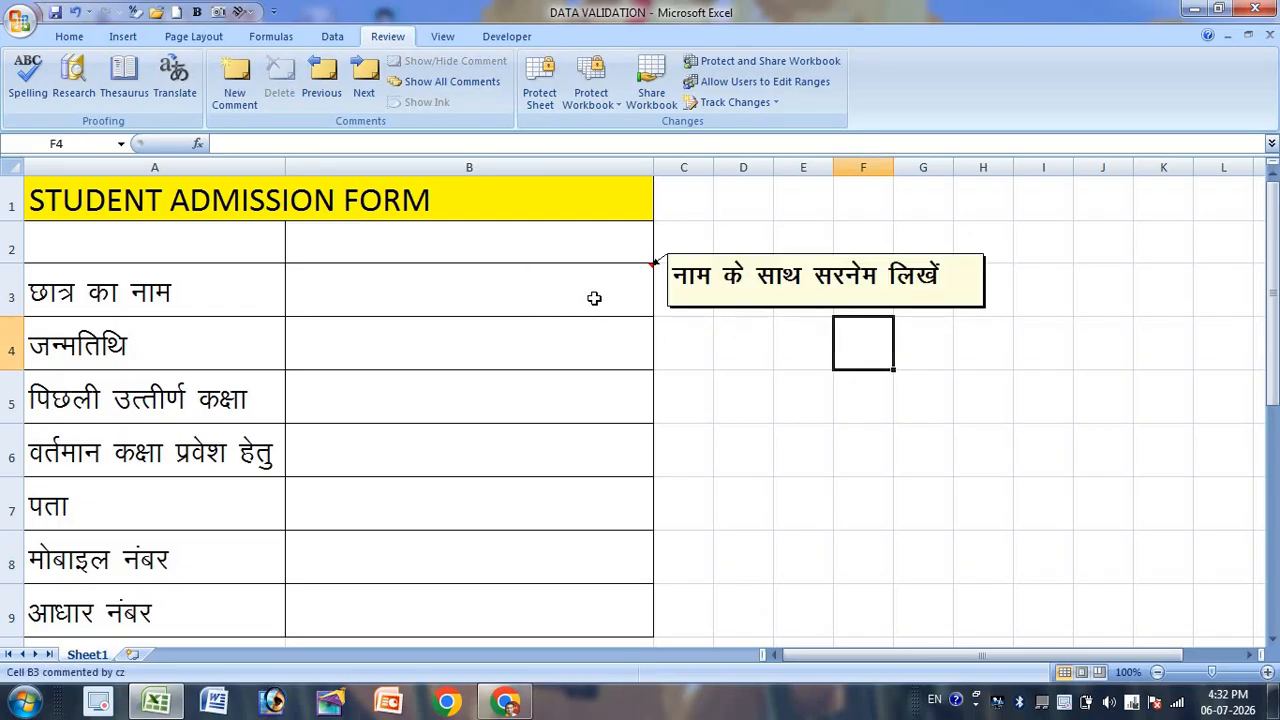
- Set data validation on cell B3 to allow only a text length greater than a minimum
mouse_move(555, 274)
left_click(555, 274)
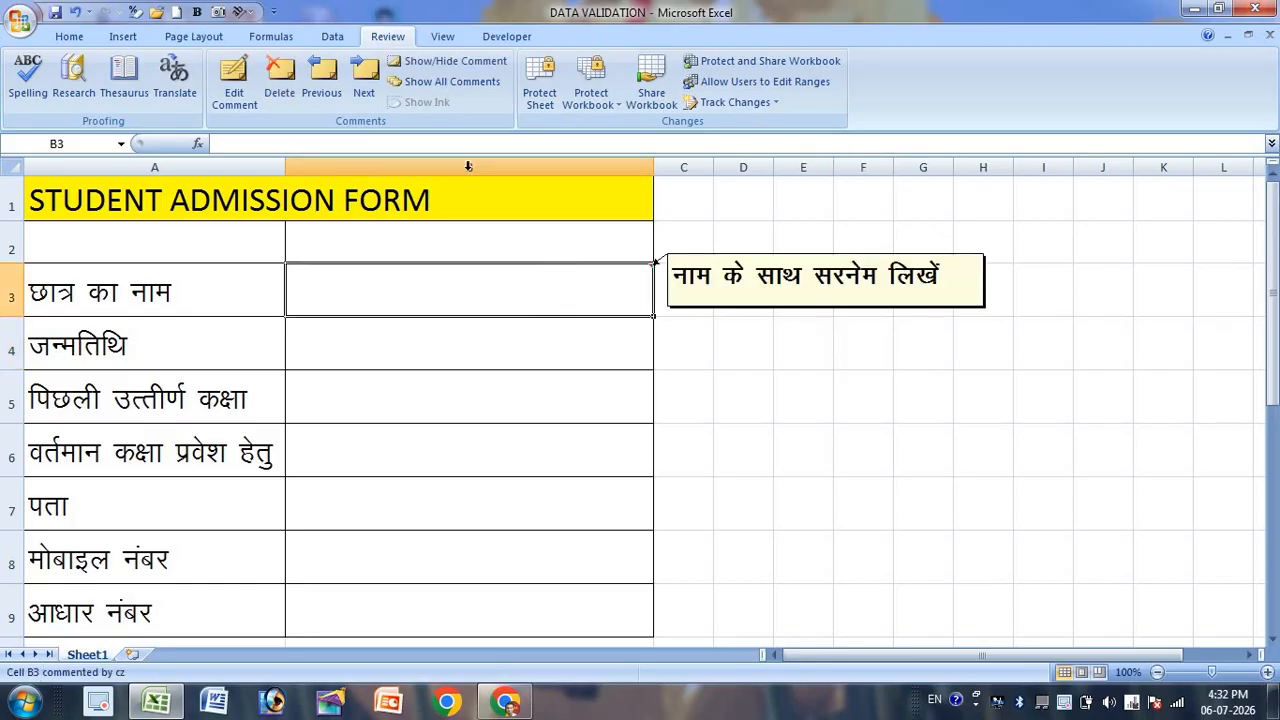
left_click(333, 38)
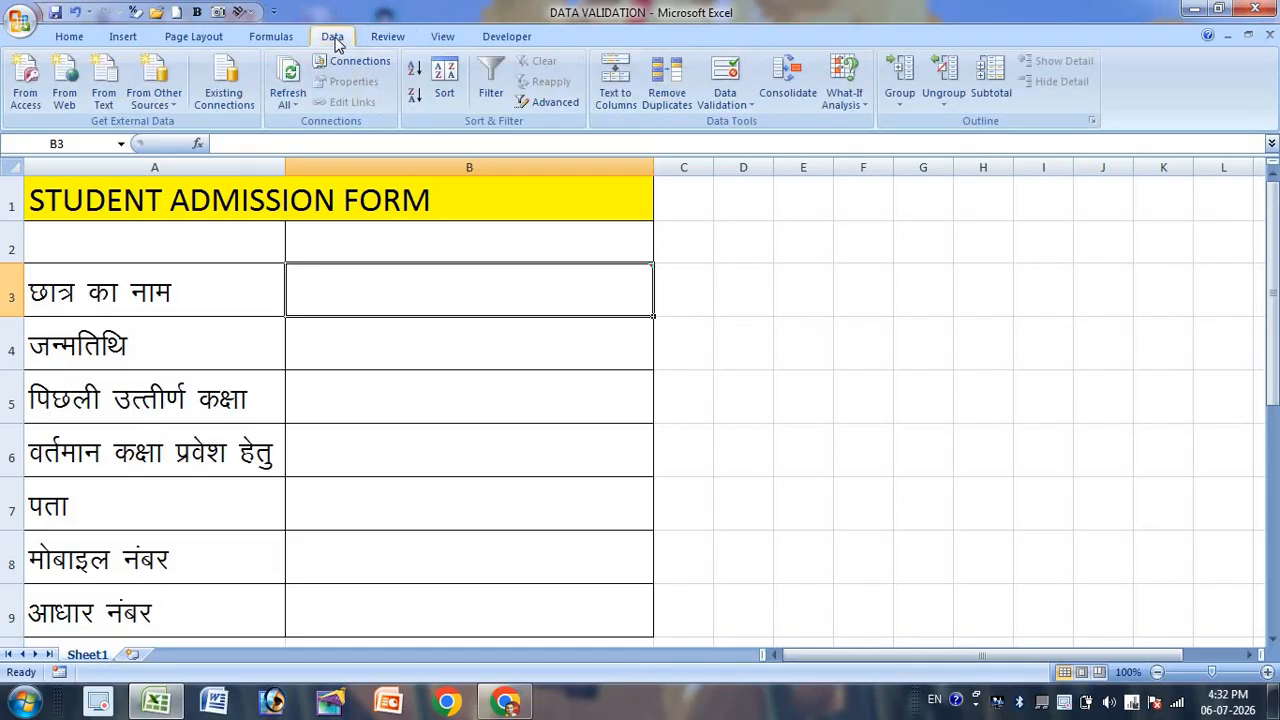
left_click(726, 82)
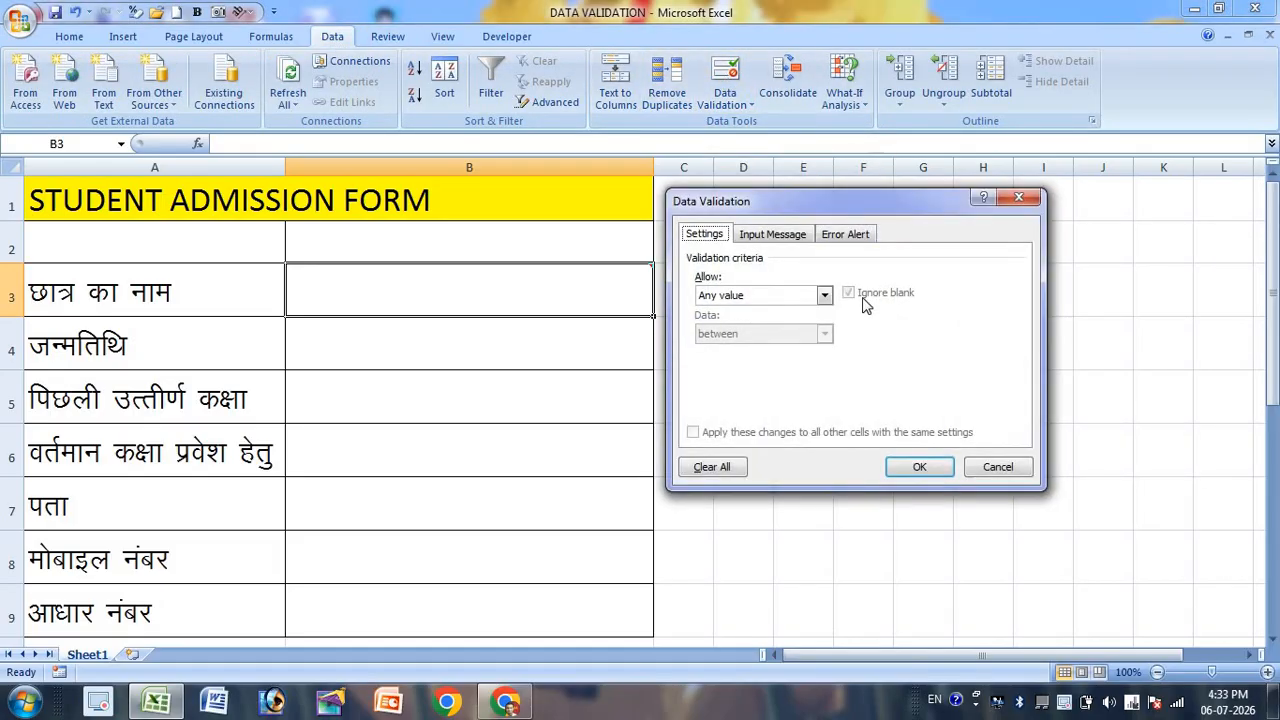
left_click(815, 297)
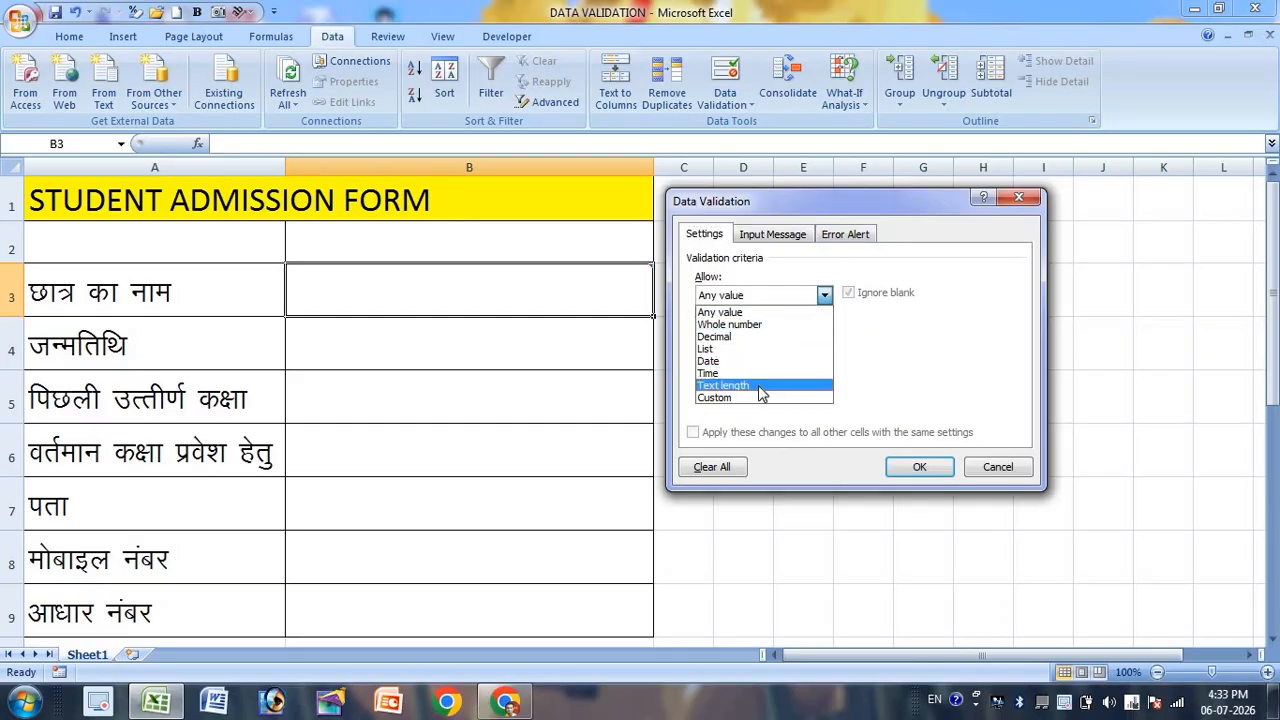
left_click(760, 388)
left_click(781, 335)
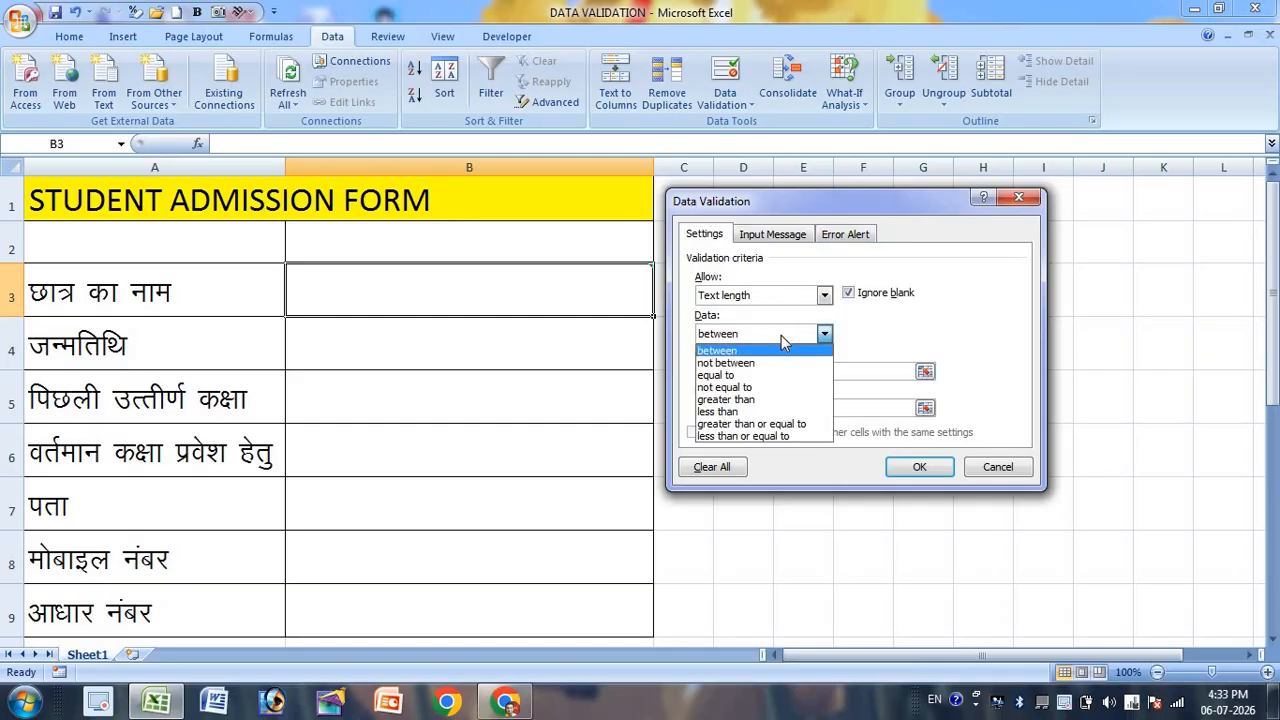
left_click(774, 399)
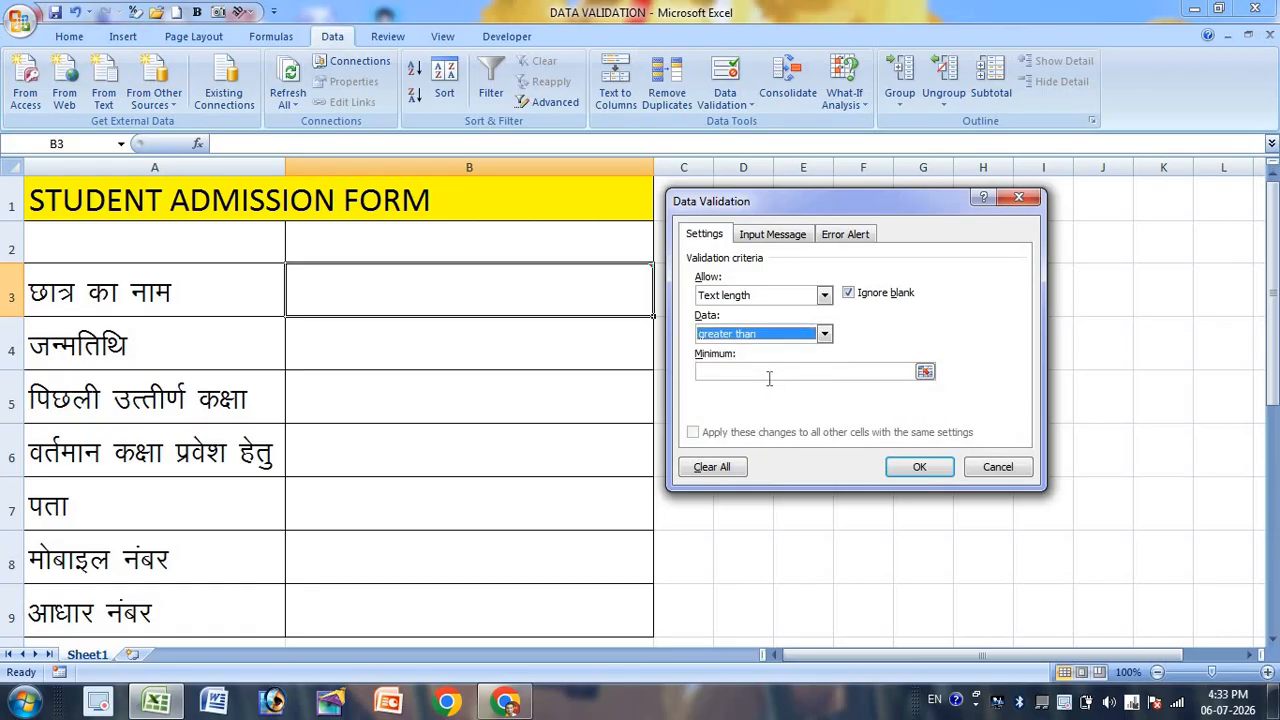
- Title the error alert for B3's validation "MASSEGE...."
left_click(855, 238)
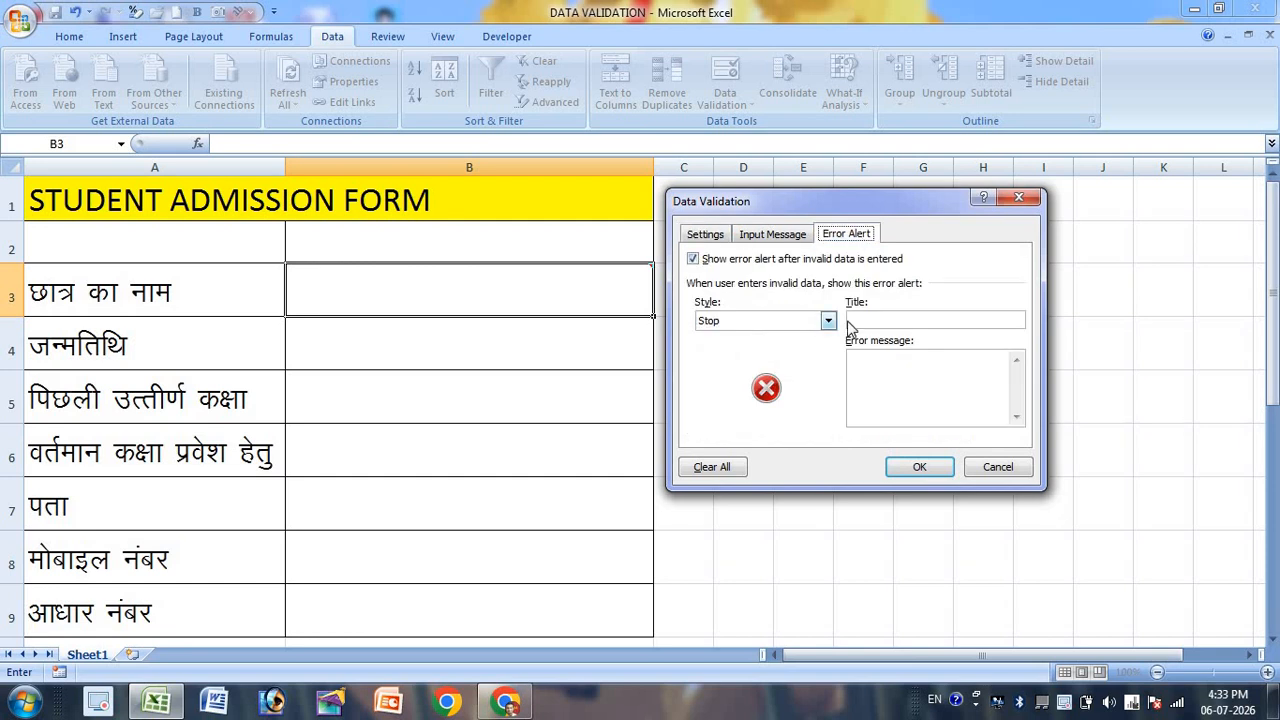
left_click(894, 319)
type("meaaseg")
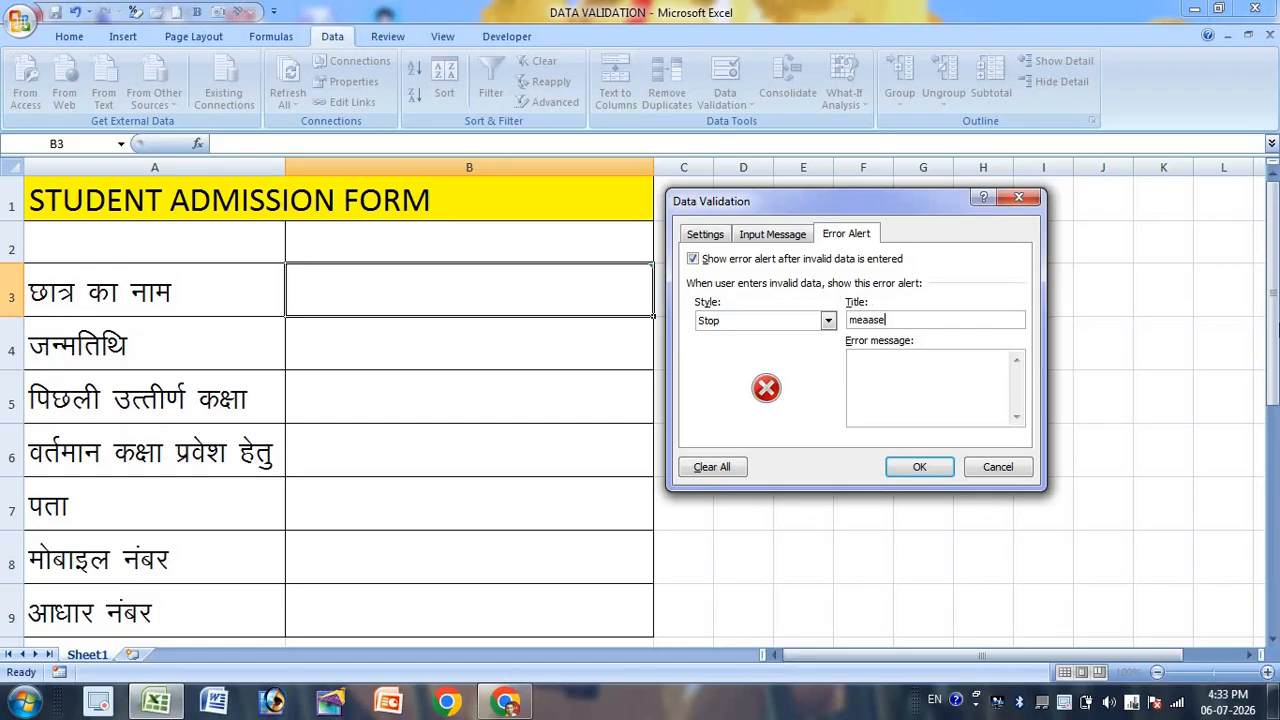
key("BackSpace")
key("BackSpace")
key("BackSpace")
key("BackSpace")
key("BackSpace")
key("BackSpace")
type("MESSA")
type("GE")
key("BackSpace")
type("A")
- Set the error message to "SHORT NAME NOT ALLOWED. NAME WITH SURNAME ONLY..." and apply the validation
type("SHOR")
type("T NAME")
type(" NOT ALLOW")
type("ED. ")
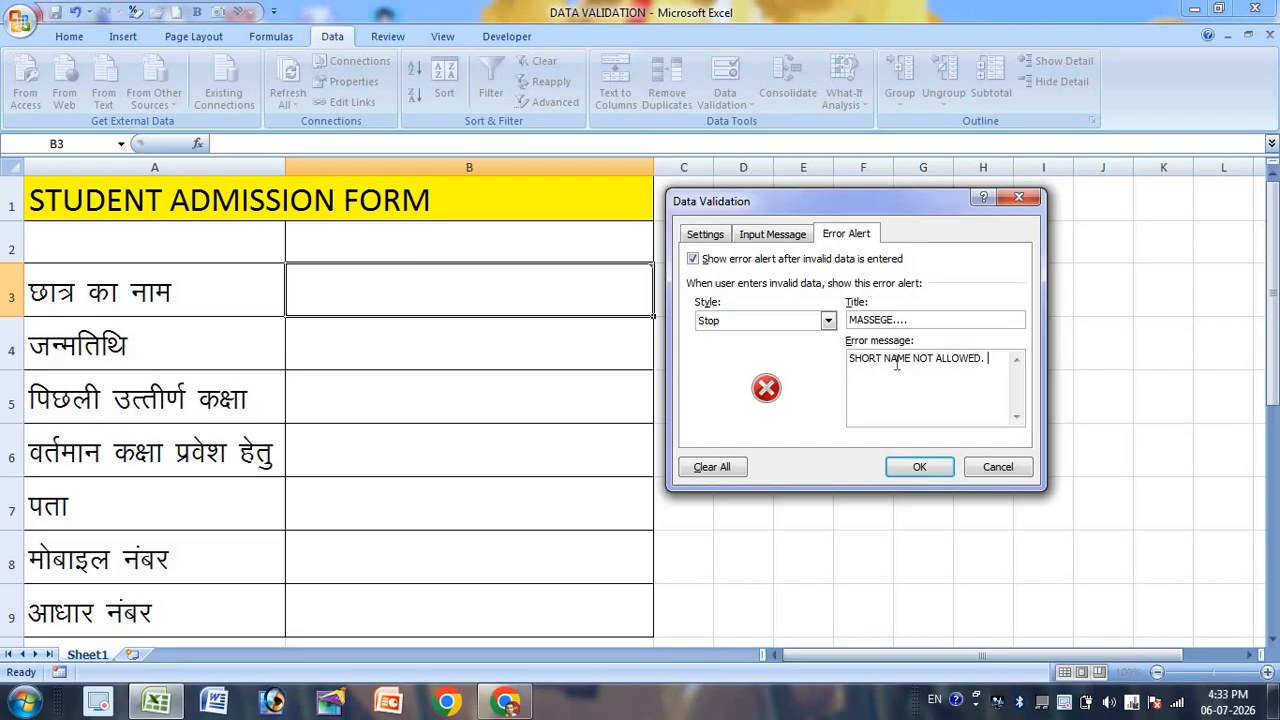
type("NAME WITH SURNAME ONLY...")
key("Return")
- Test the name validation by trying the short entries FSDFD and FDFD in cell B3
type("FSDFD")
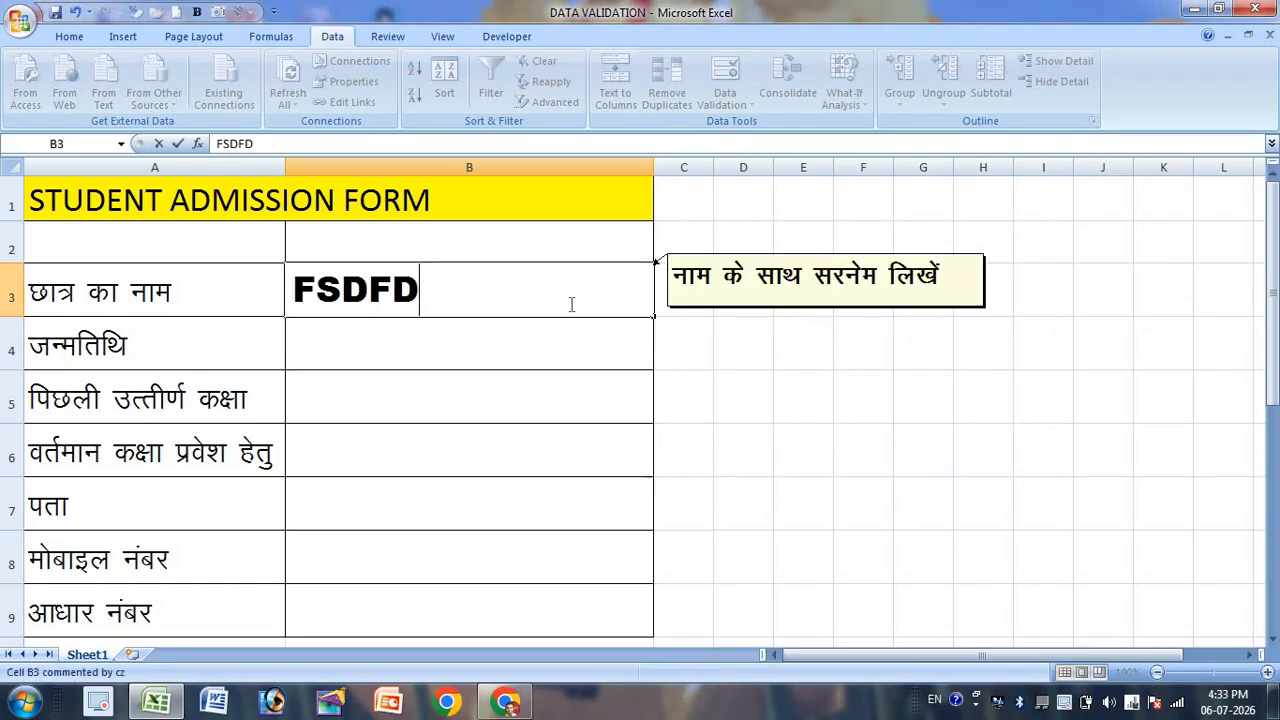
key("Return")
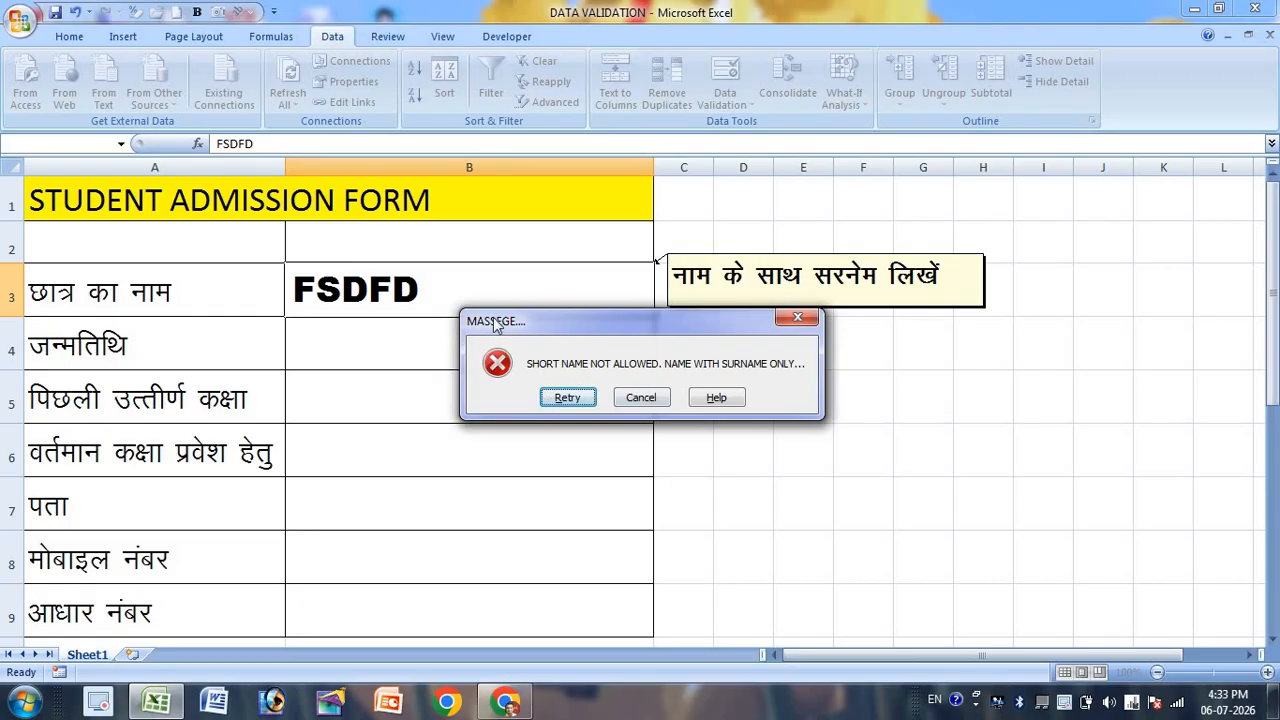
left_click(567, 397)
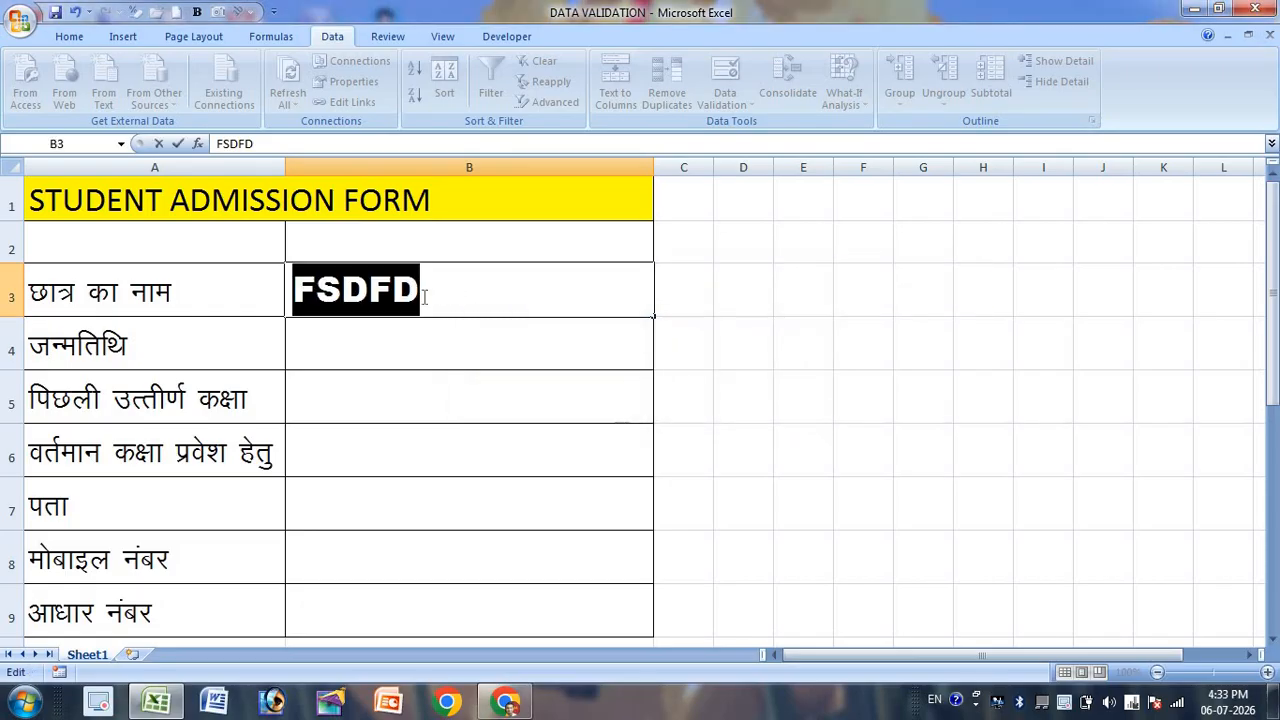
type("FDFD")
key("Return")
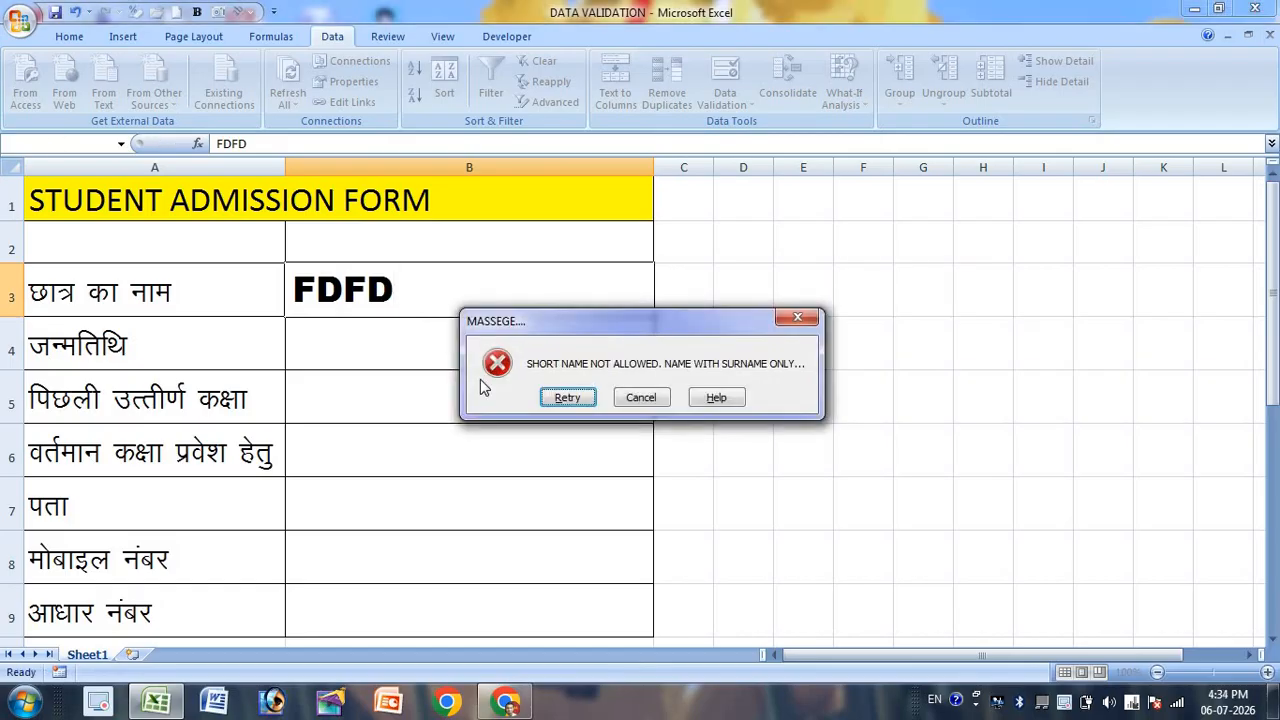
left_click(560, 397)
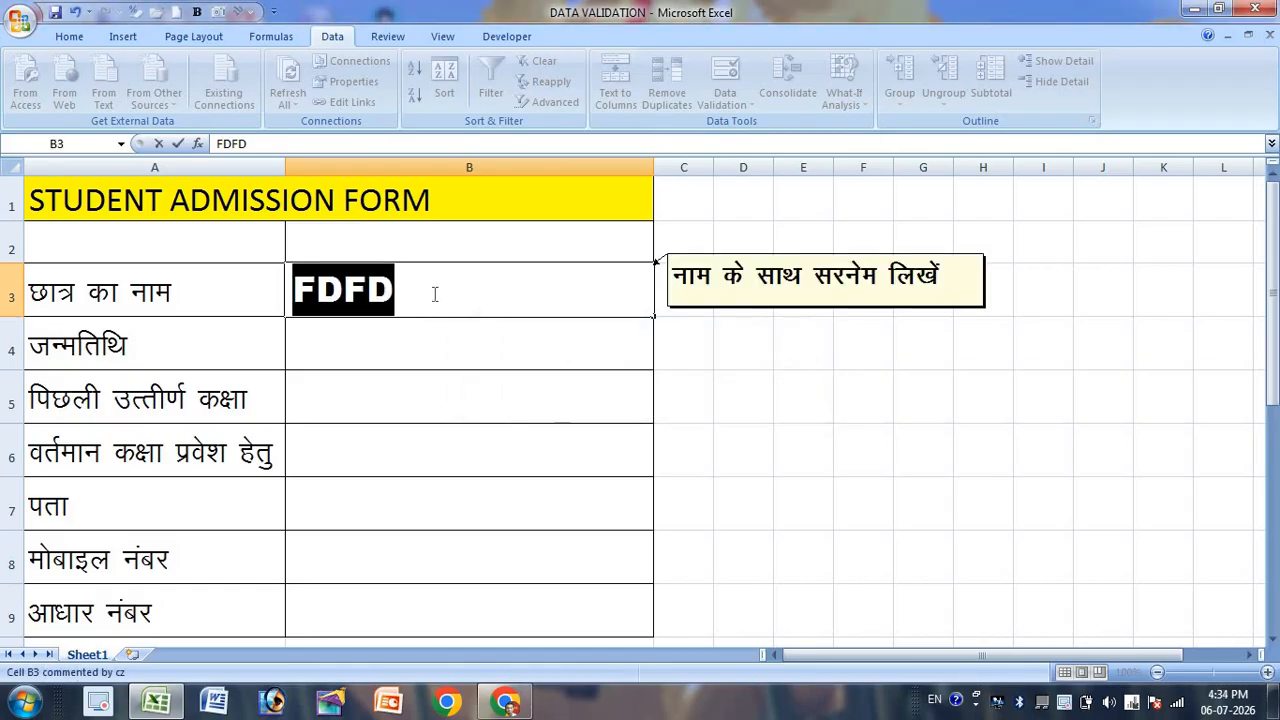
- Enter the student's full name with surname in cell B3
type("BA")
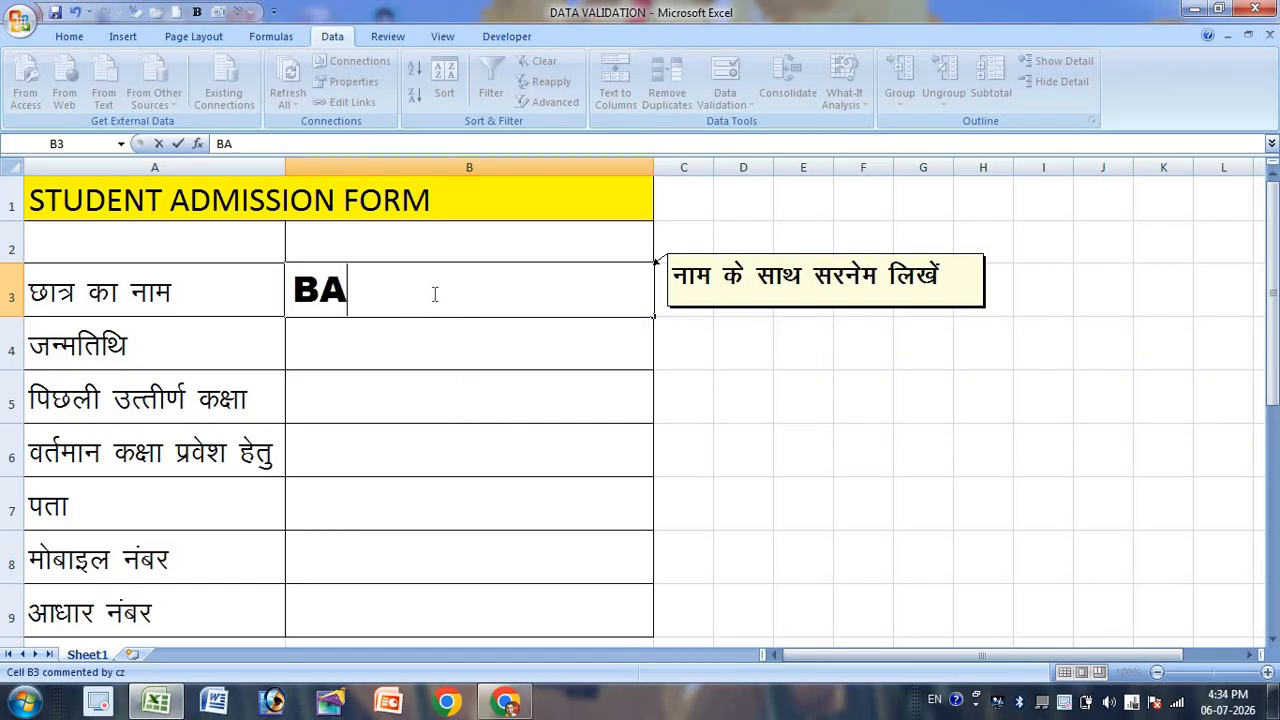
type("LA GOSWAMI")
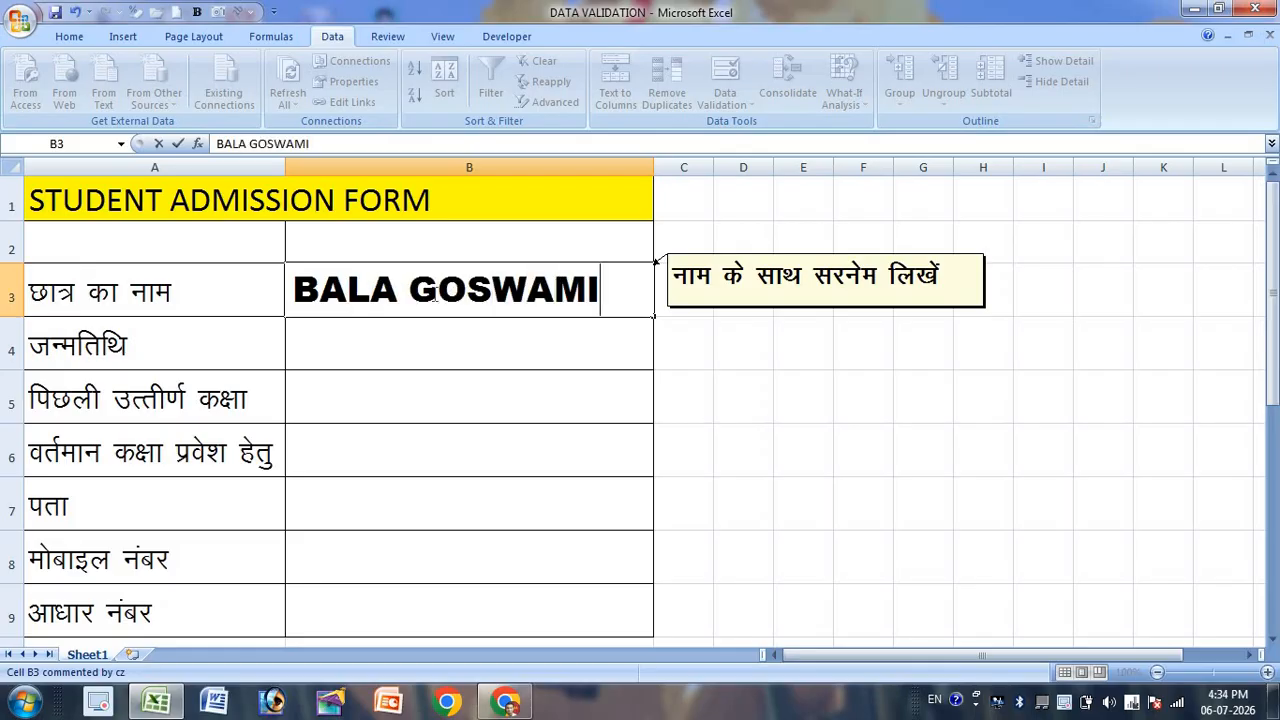
key("Return")
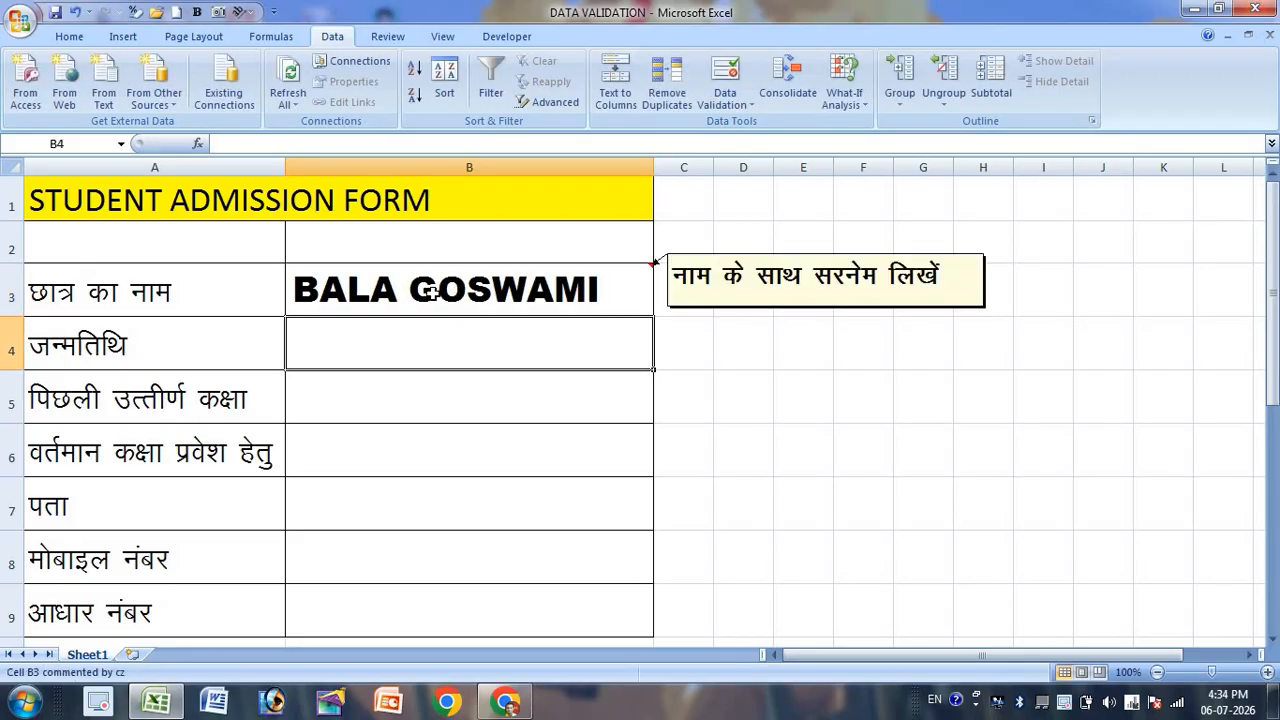
- Test the name validation in cell B3 by trying short first-name-only entries without a surname
left_click(430, 291)
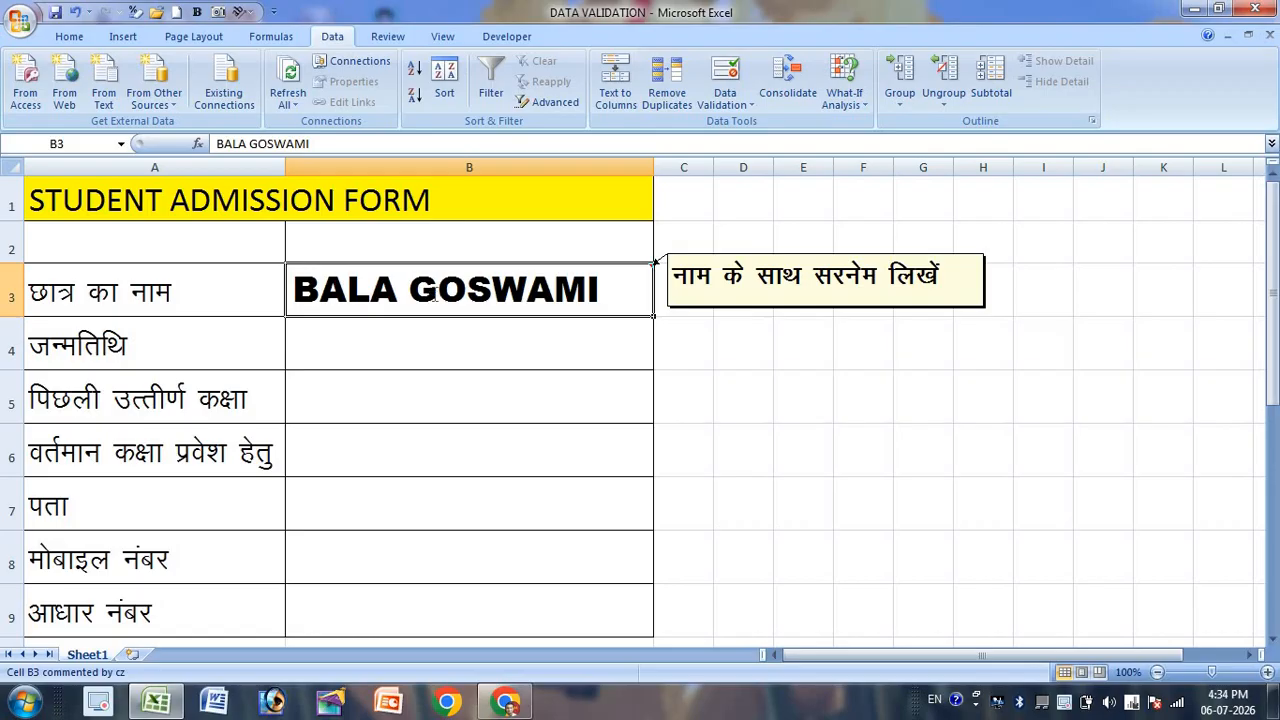
type("BALA3")
key("Return")
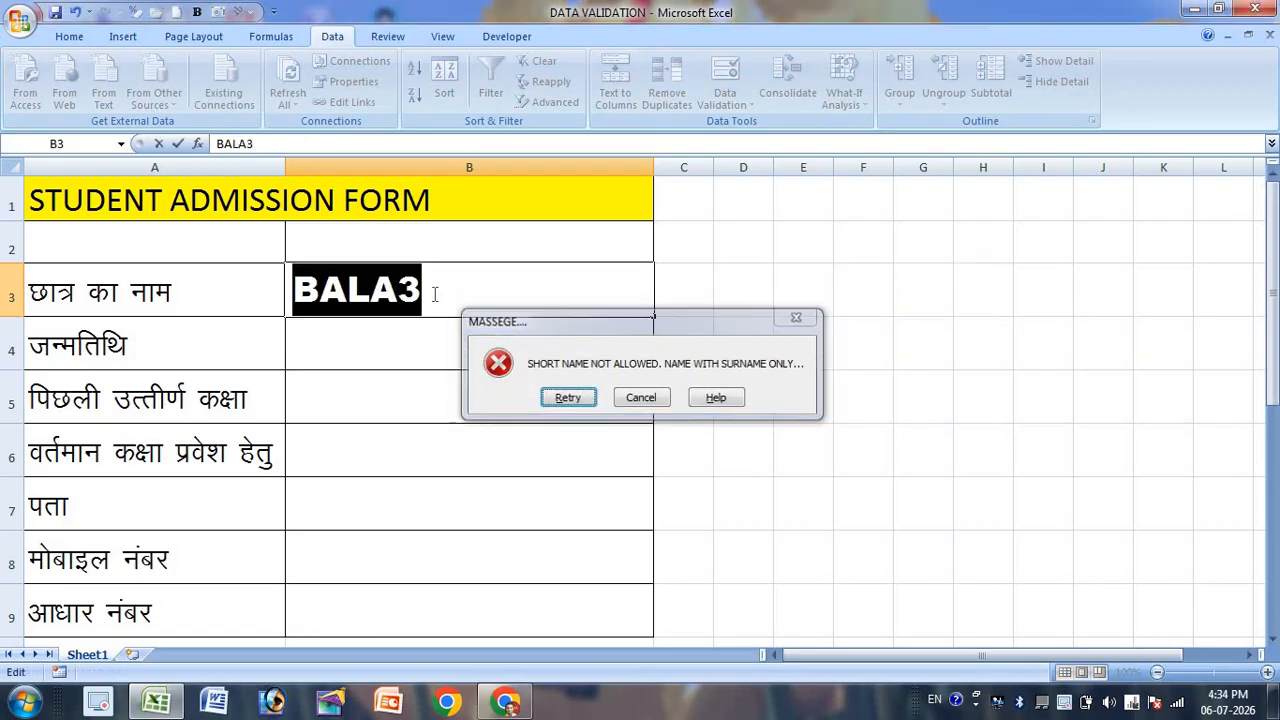
key("Return")
left_click(435, 294)
key("BackSpace")
key("Return")
key("Return")
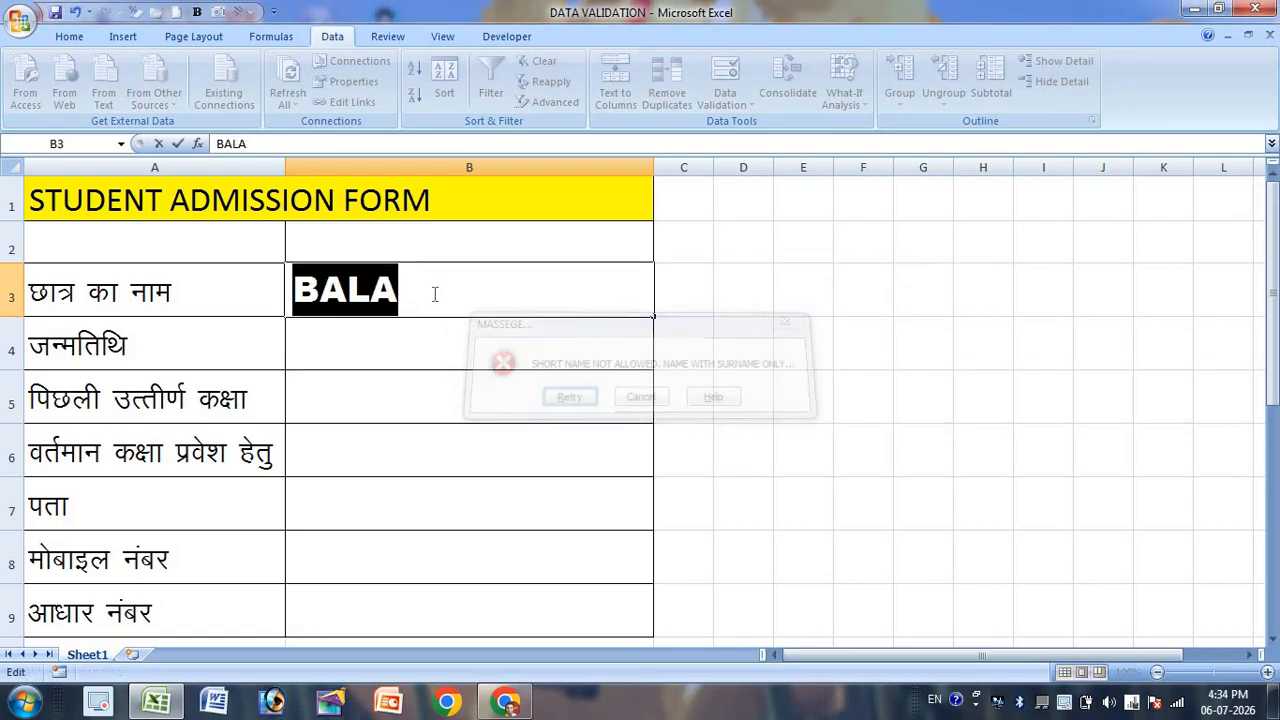
- Replace the entry in cell B3 with a different student's full name including surname
type("G")
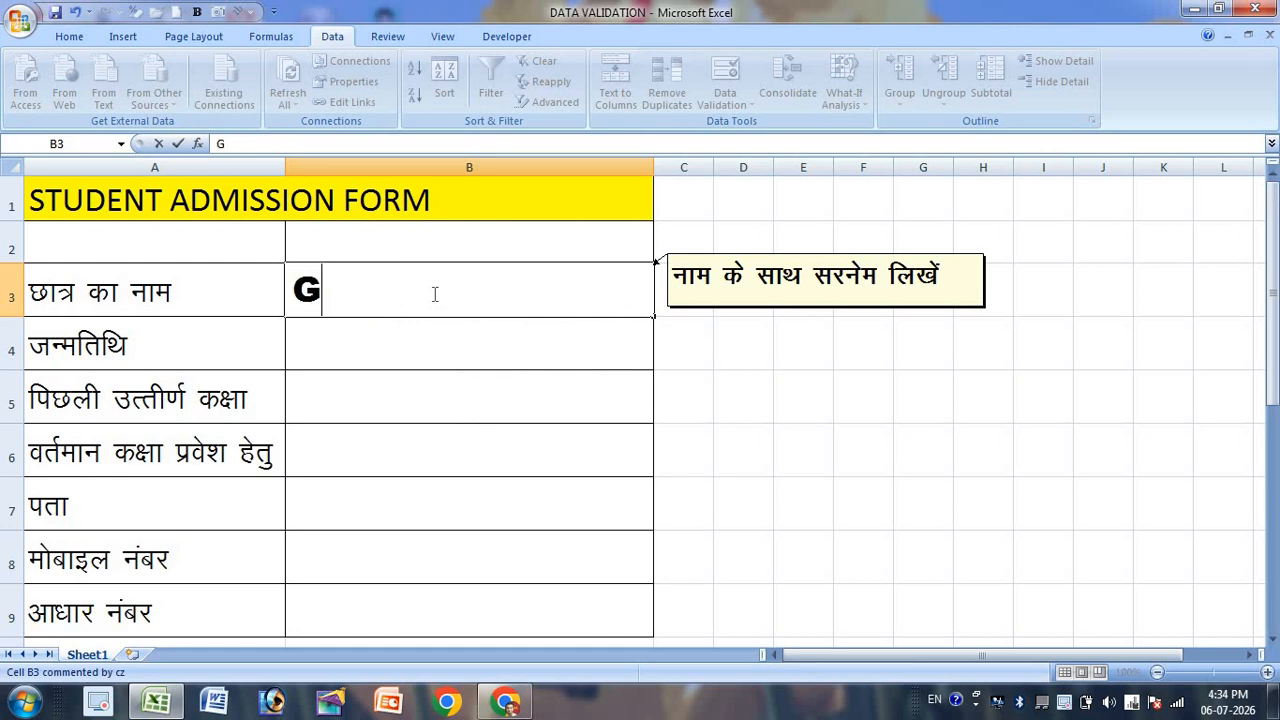
type("OPAL SAHU")
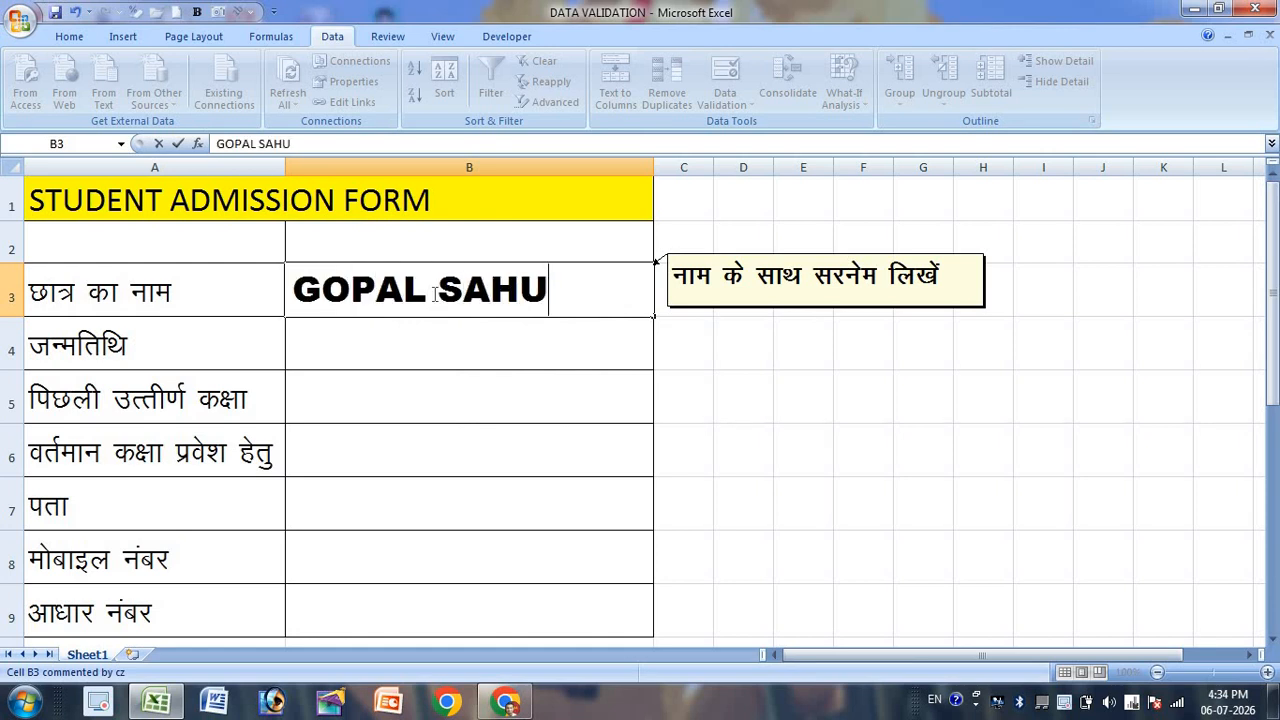
key("Return")
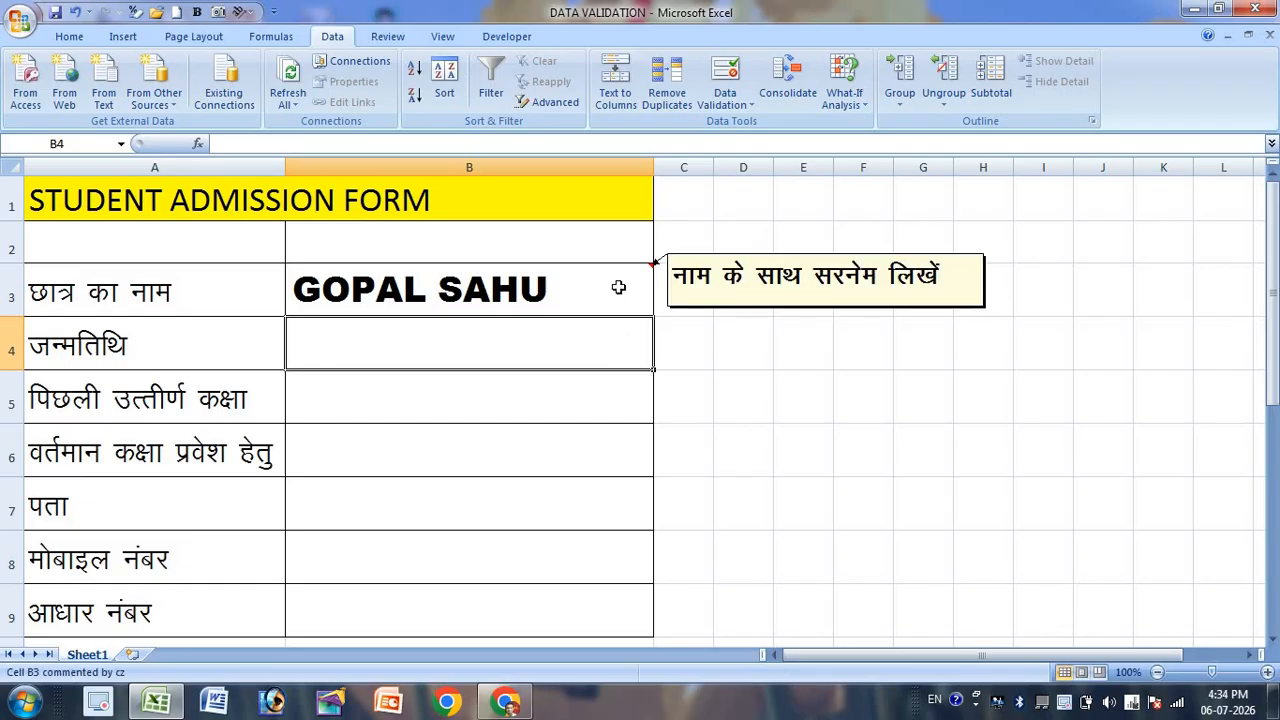
- Insert a comment on cell B4, remove its default author text and widen its box to about column J
left_click(373, 35)
left_click(234, 85)
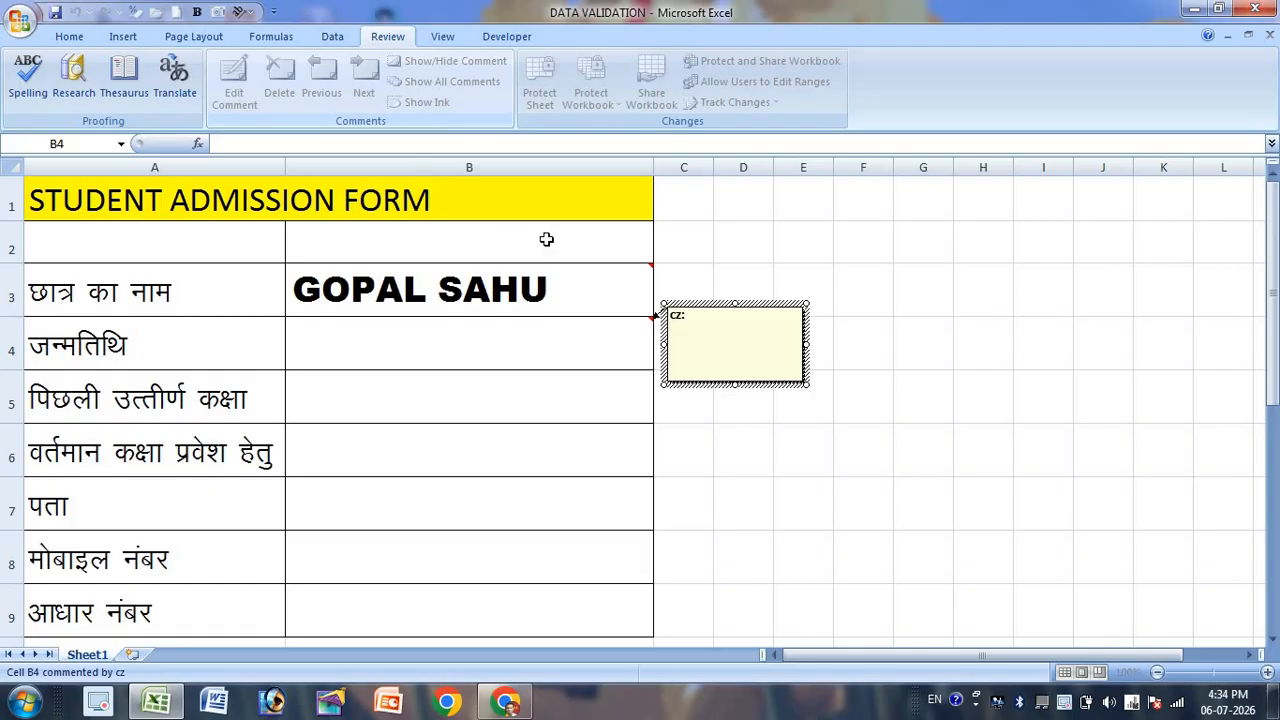
key("BackSpace")
key("BackSpace")
key("BackSpace")
key("BackSpace")
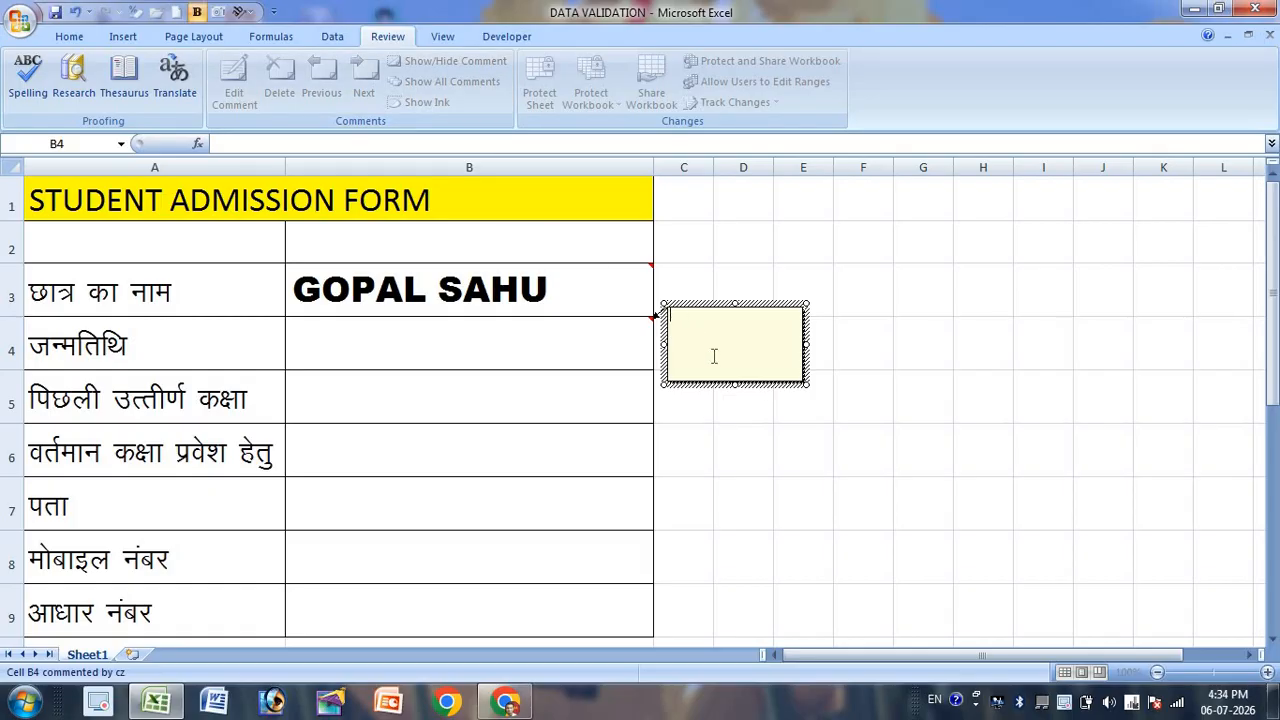
left_click_drag(806, 384, 1120, 380)
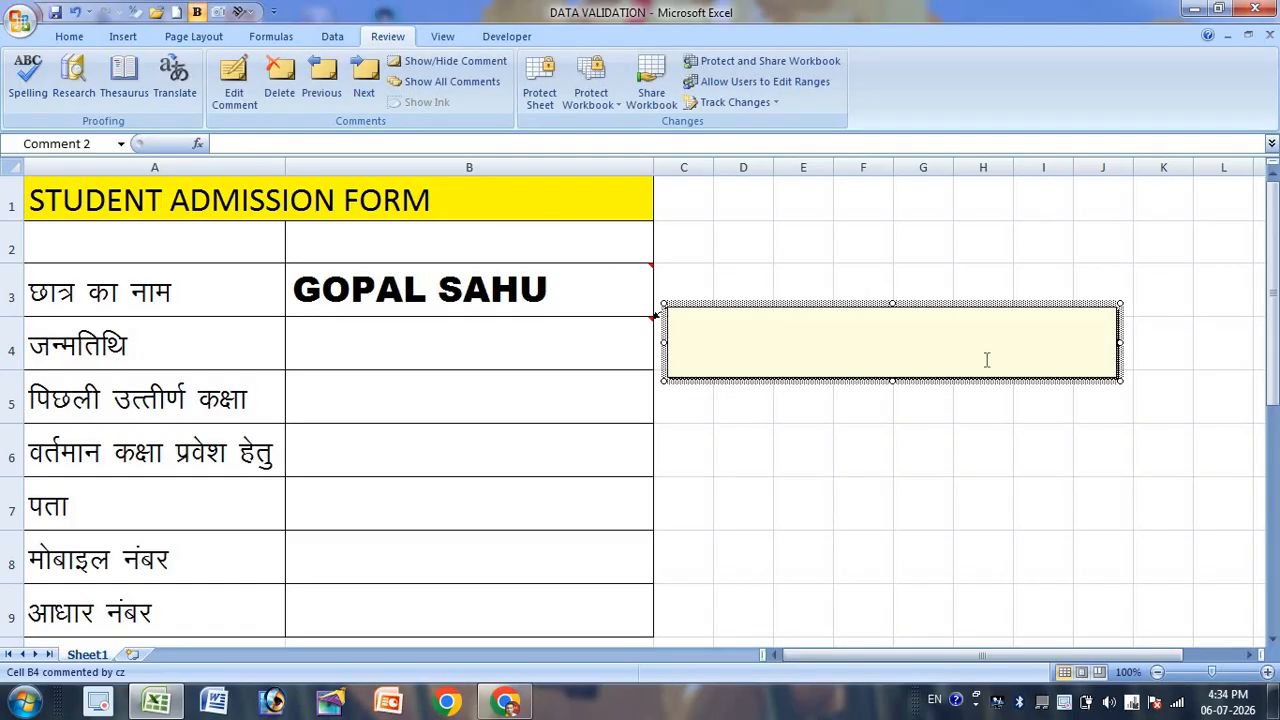
- Format B4's comment font as Kruti Dev 011 at size 22
right_click(978, 348)
left_click(1078, 533)
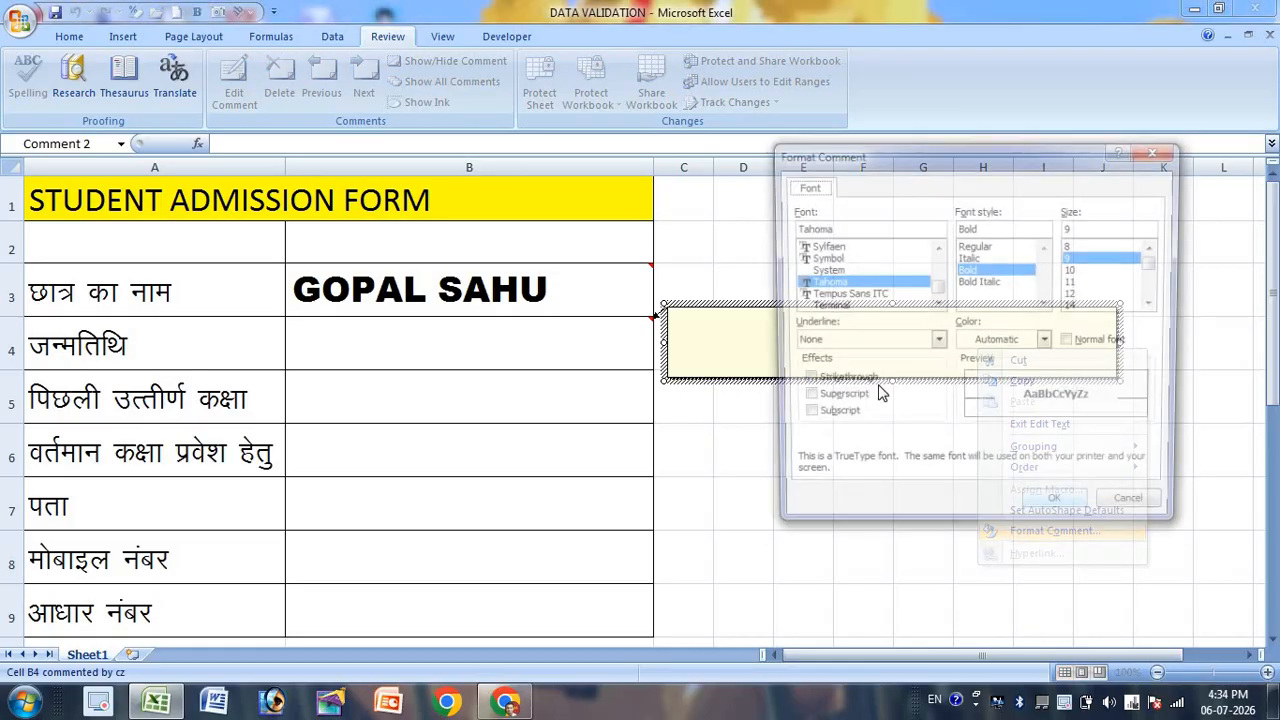
left_click(1156, 304)
left_click(1156, 304)
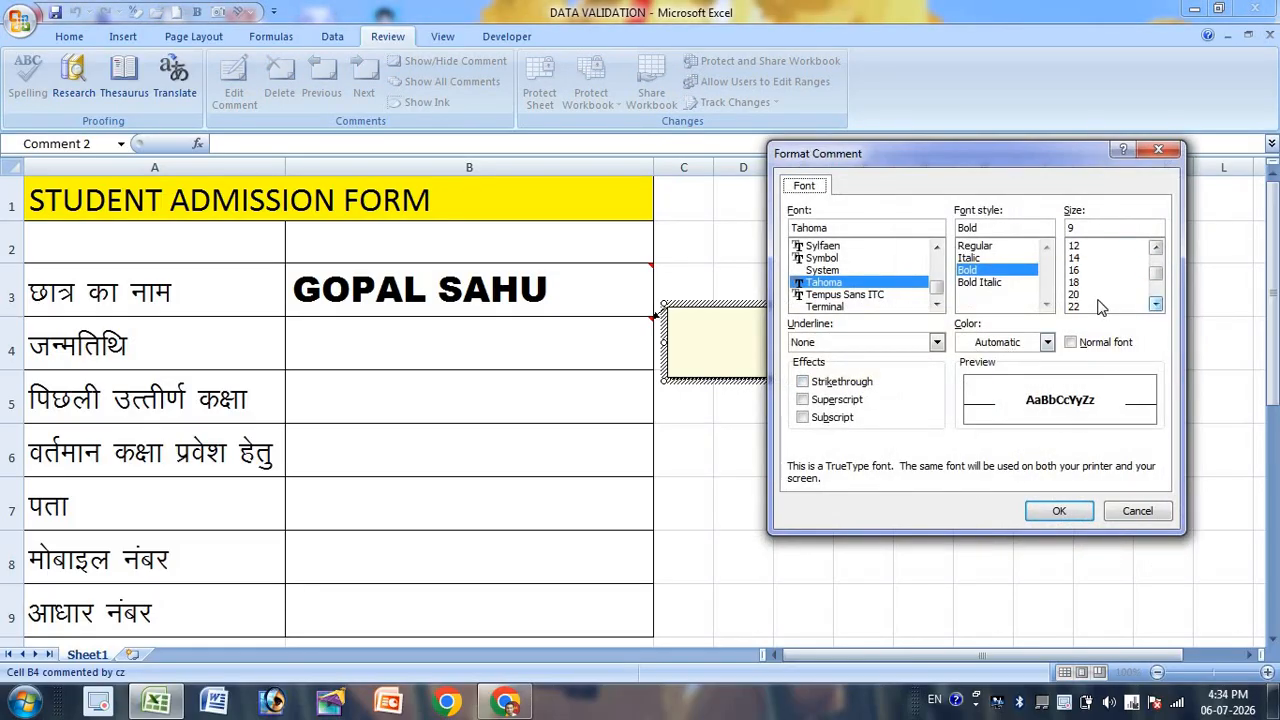
left_click(1094, 296)
left_click(1102, 306)
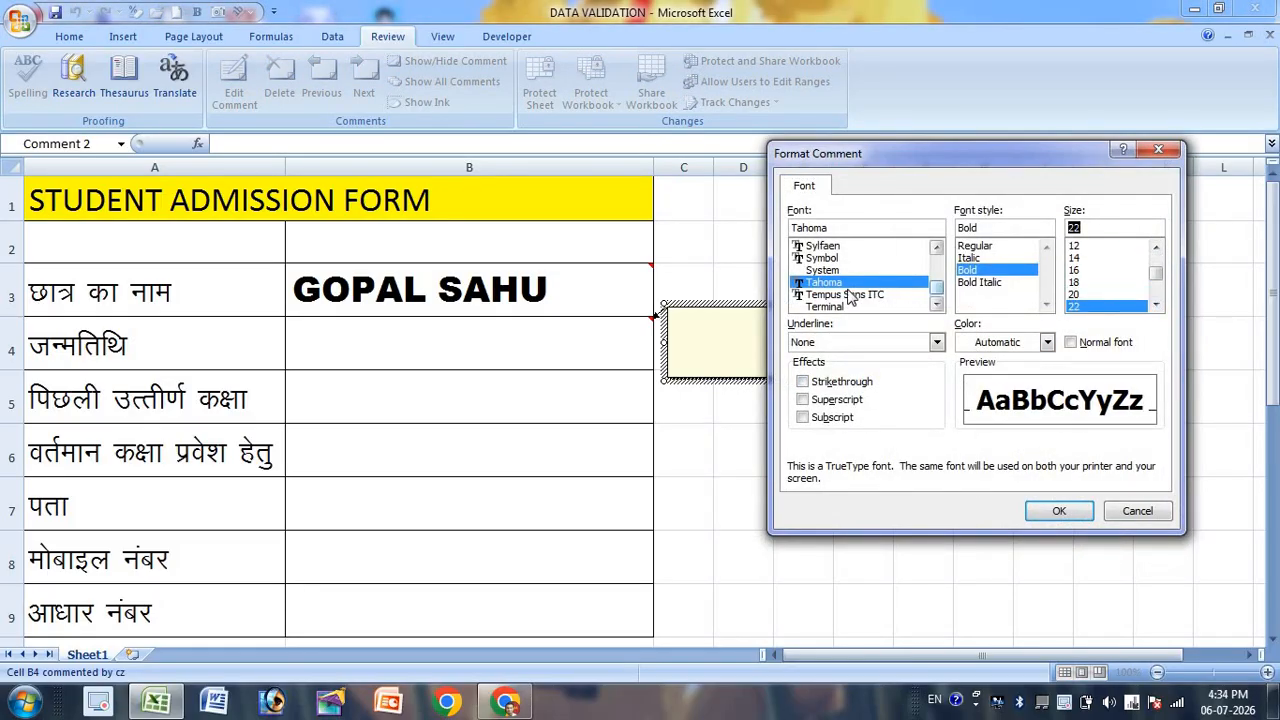
left_click_drag(937, 288, 938, 273)
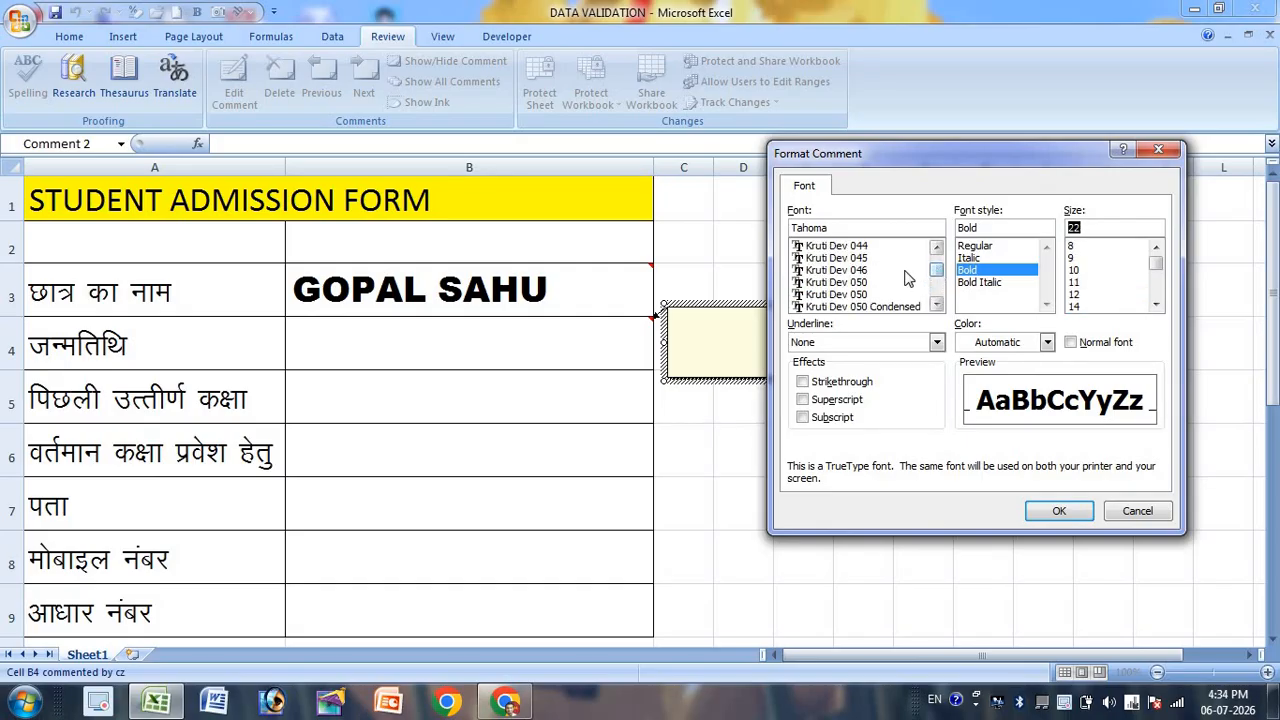
left_click(868, 258)
scroll(868, 262, "up", 5)
scroll(868, 266, "up", 8)
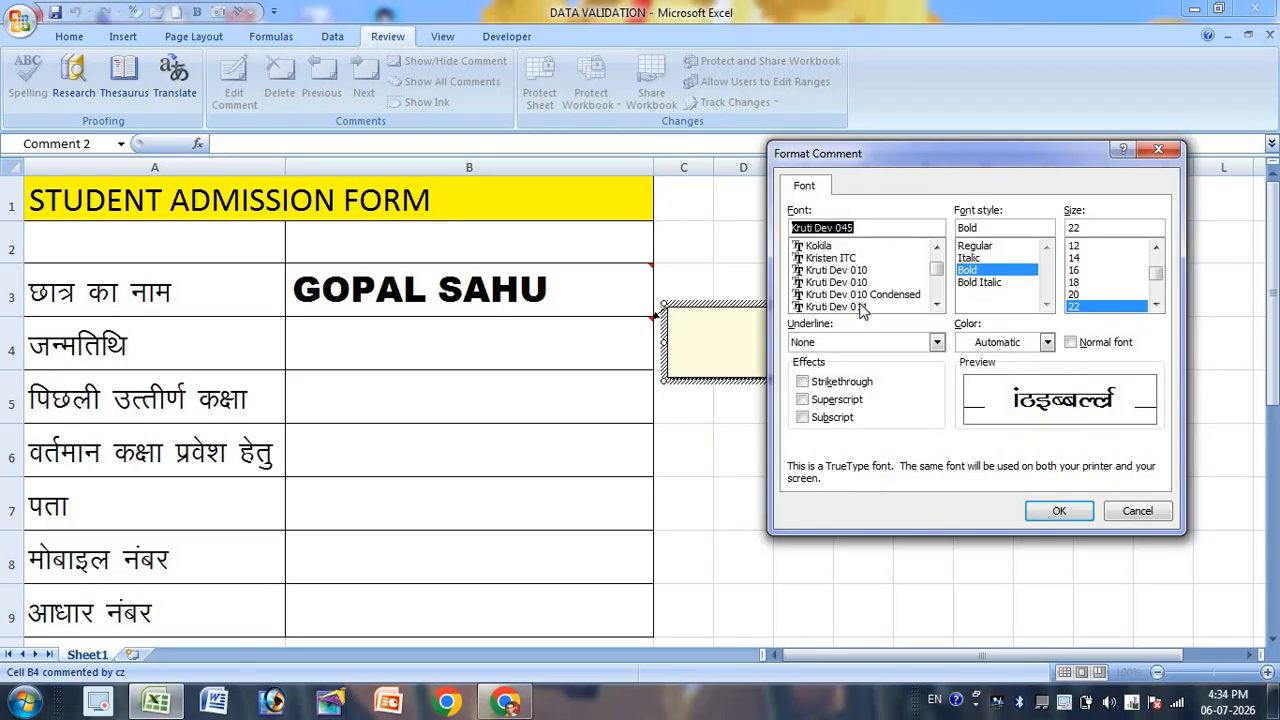
left_click(865, 307)
left_click(1058, 510)
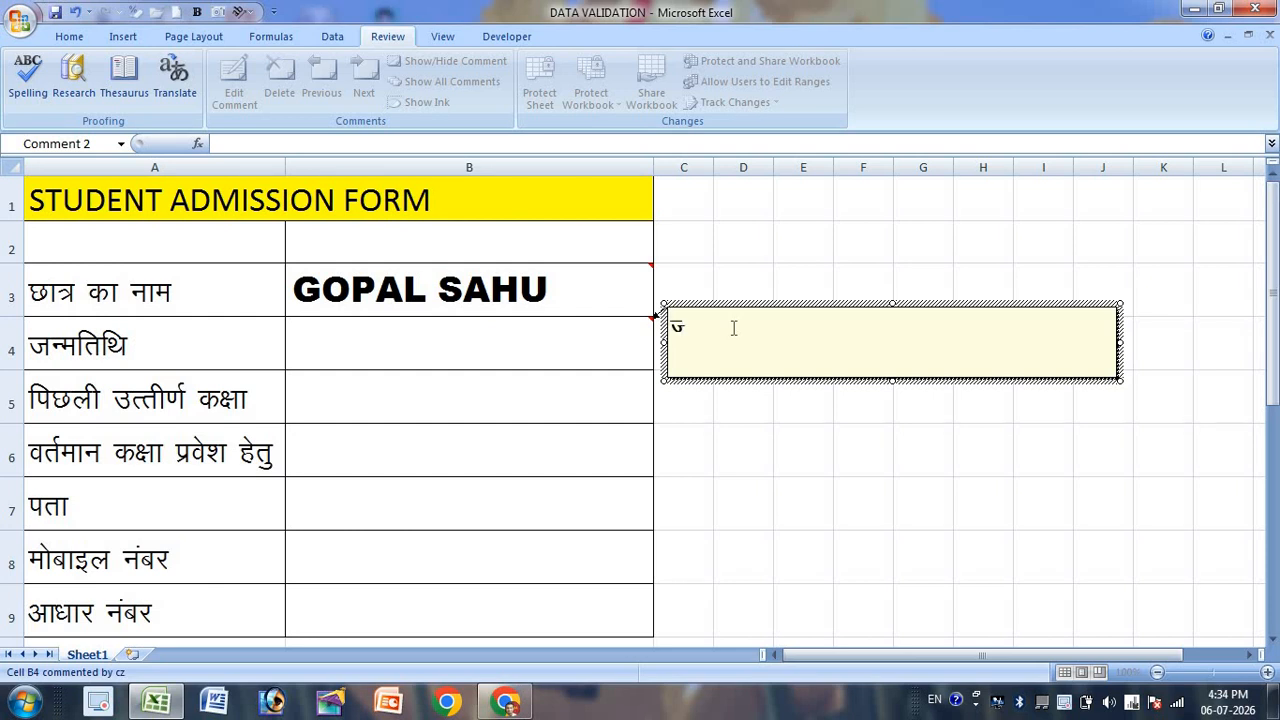
- Write "जन्मतिथि 01.01.2015 के पहले का होना चाहिए" in B4's comment and shorten the box to fit the single line
type("tUefrfF")
key("BackSpace")
key("BackSpace")
type("fFk ")
type("01.01")
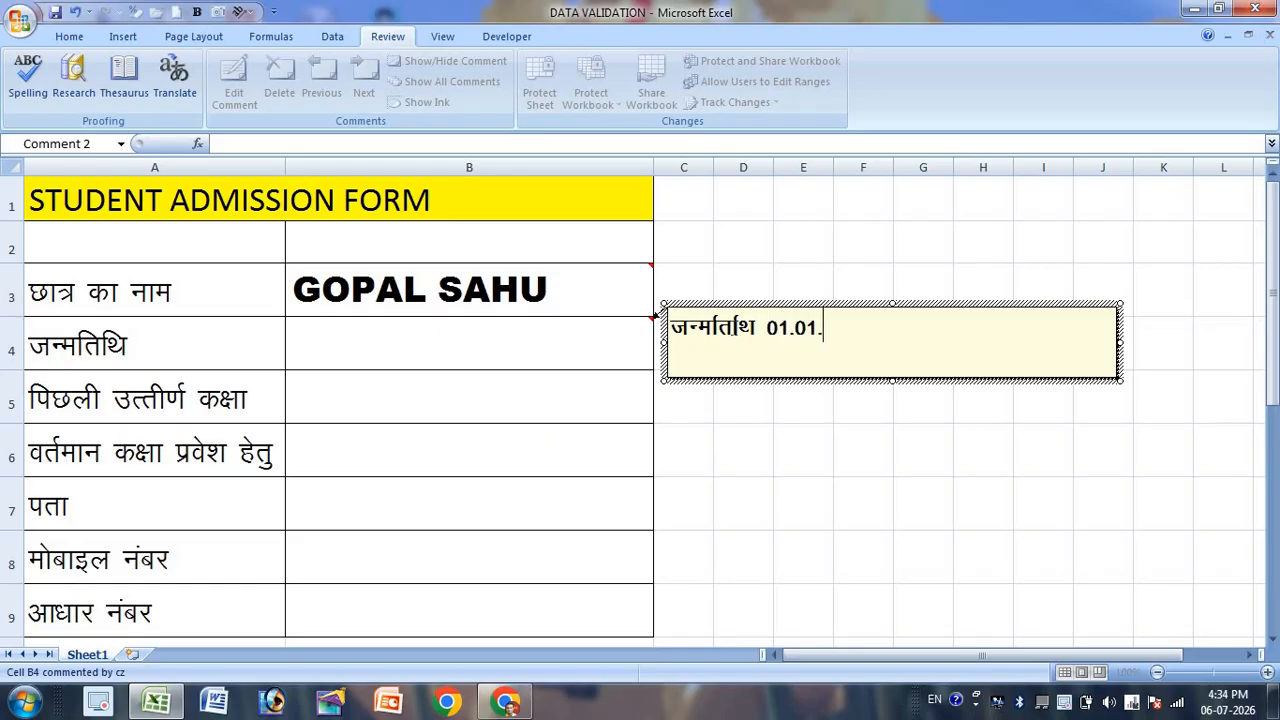
type(".2015")
type("d ")
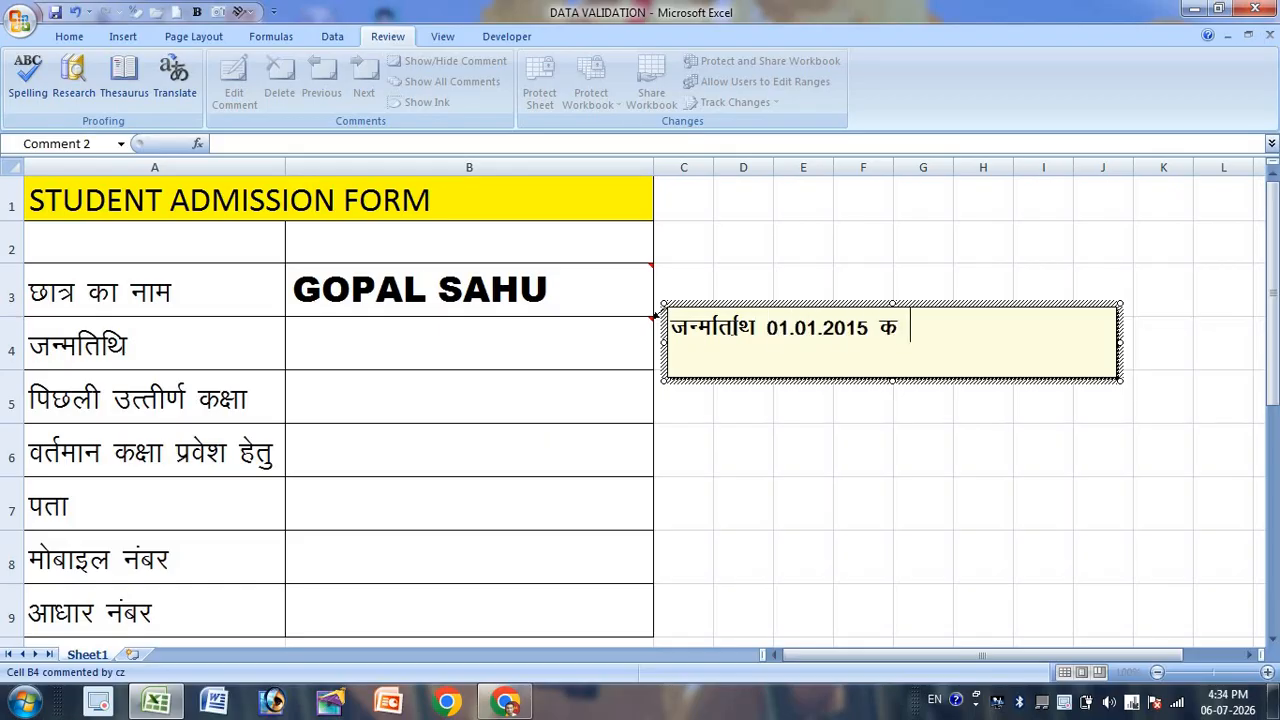
type("igy dk gkuk pkfg,")
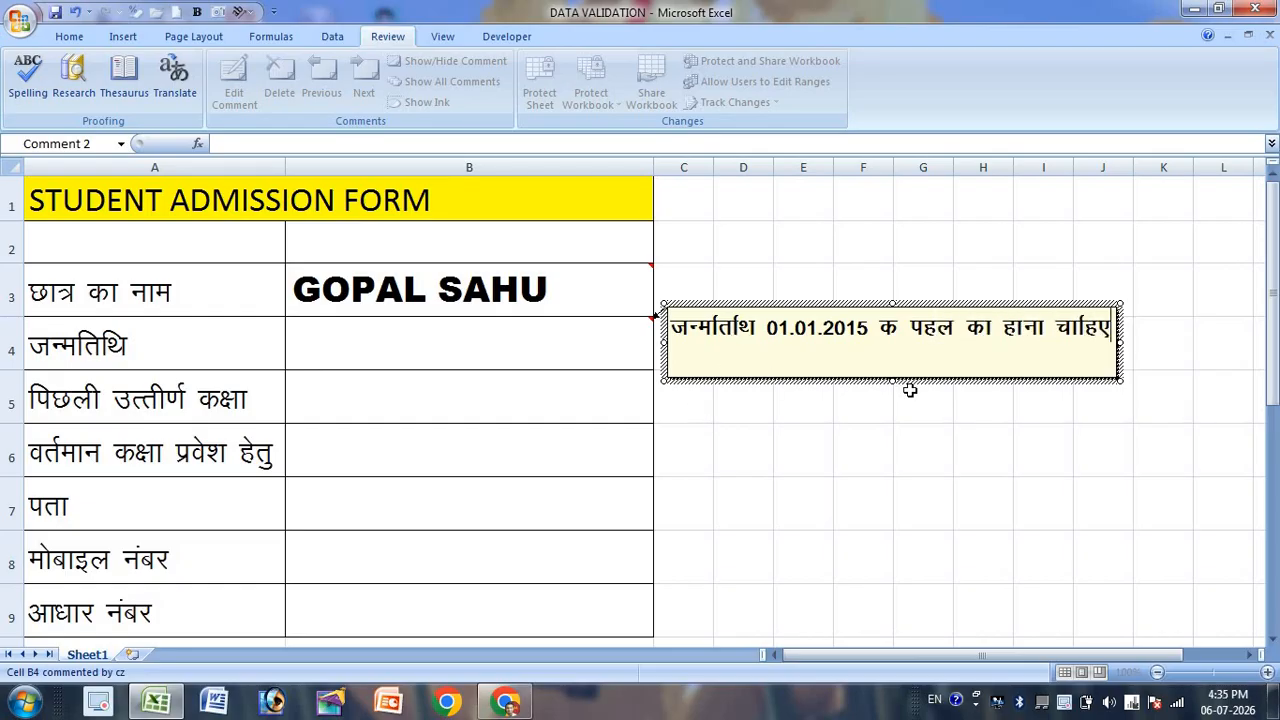
left_click_drag(891, 374, 893, 349)
left_click(915, 450)
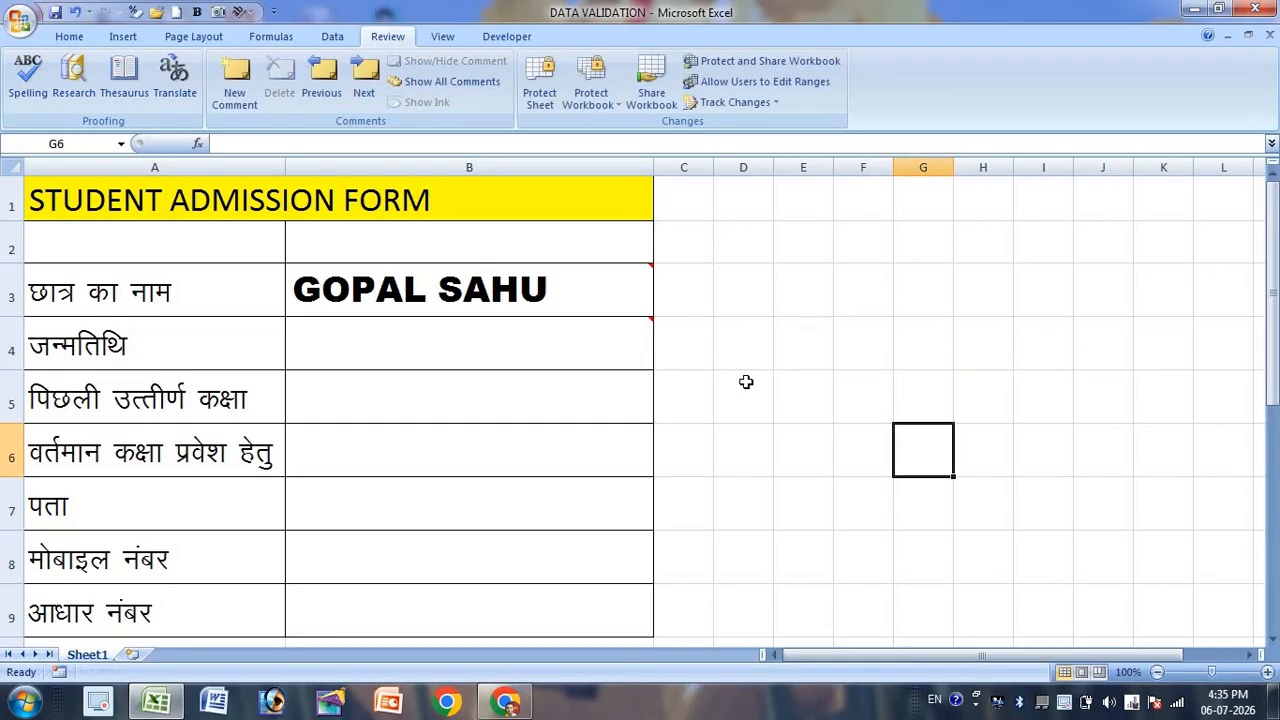
- Apply data validation to cell B4 that allows only dates less than 01/01/2015
left_click(637, 352)
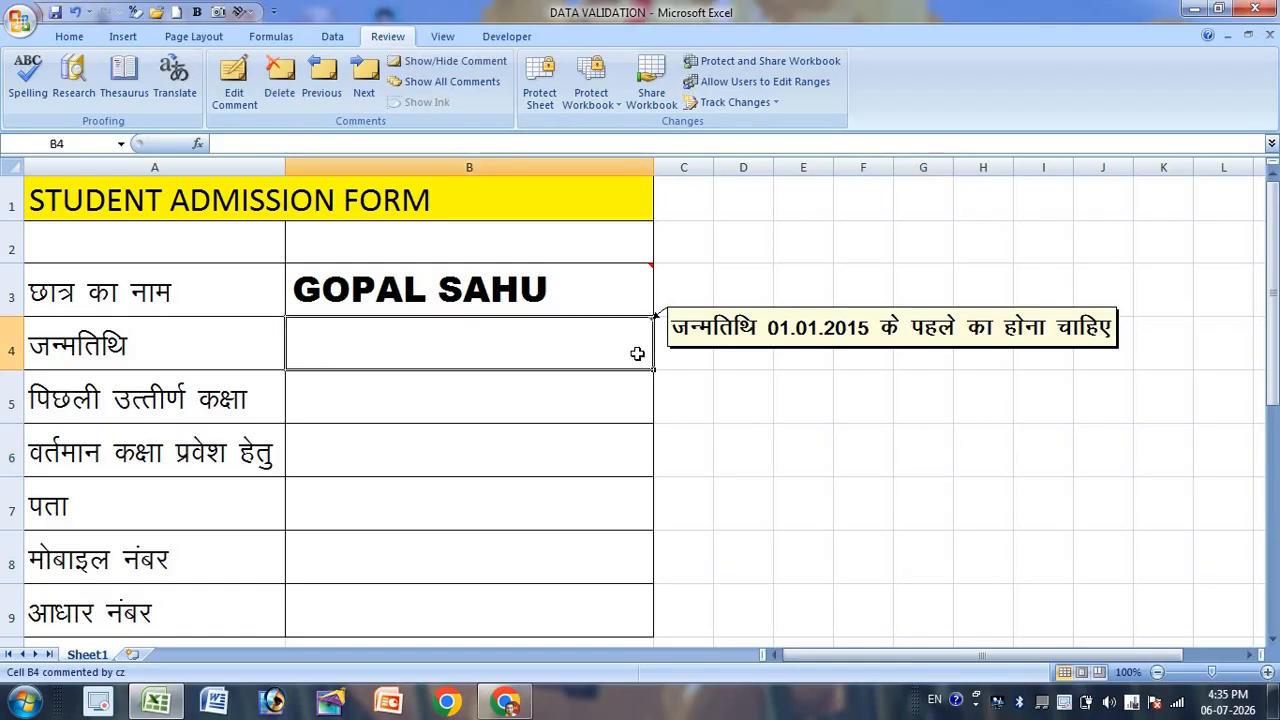
left_click(333, 37)
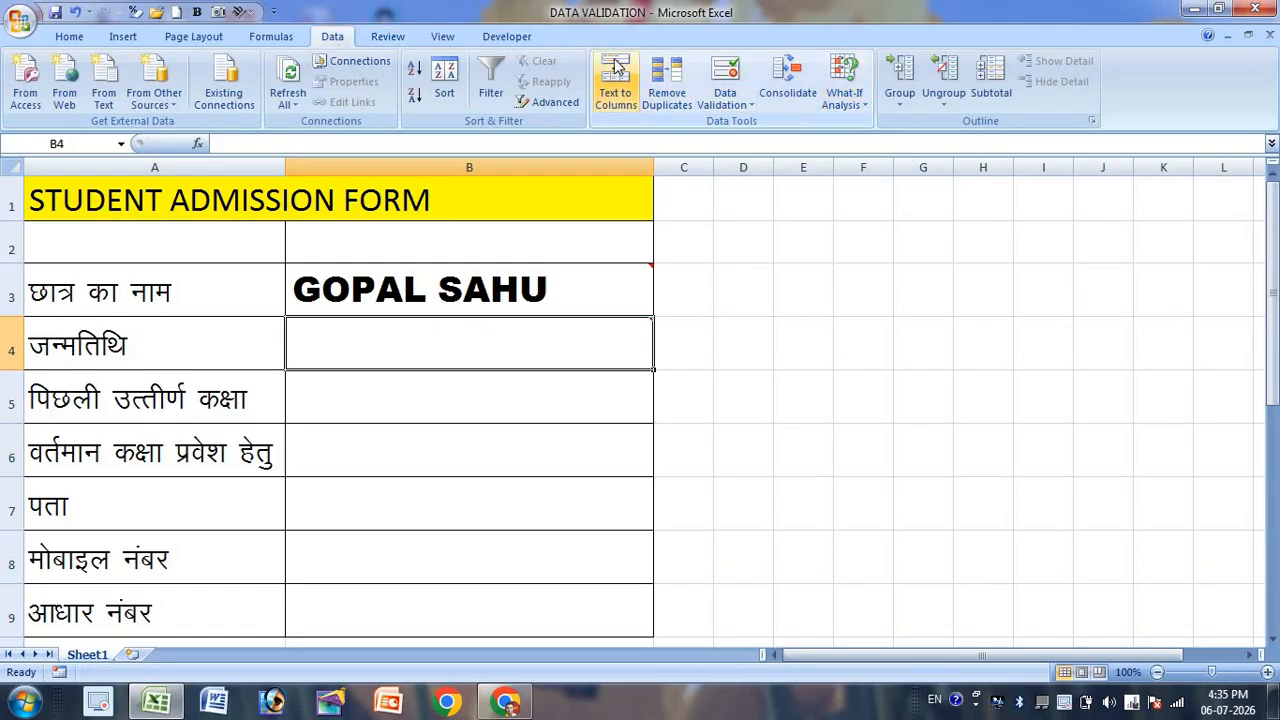
left_click(735, 75)
left_click(704, 234)
left_click(762, 295)
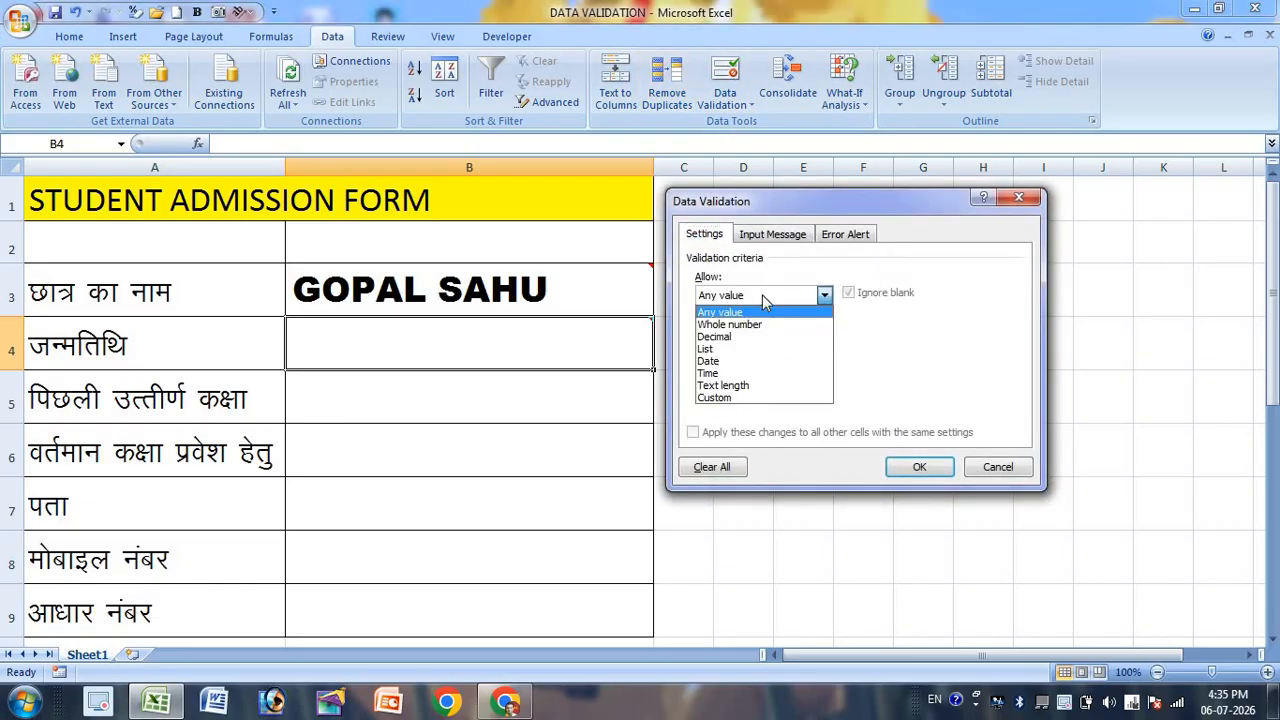
left_click(735, 361)
left_click(795, 335)
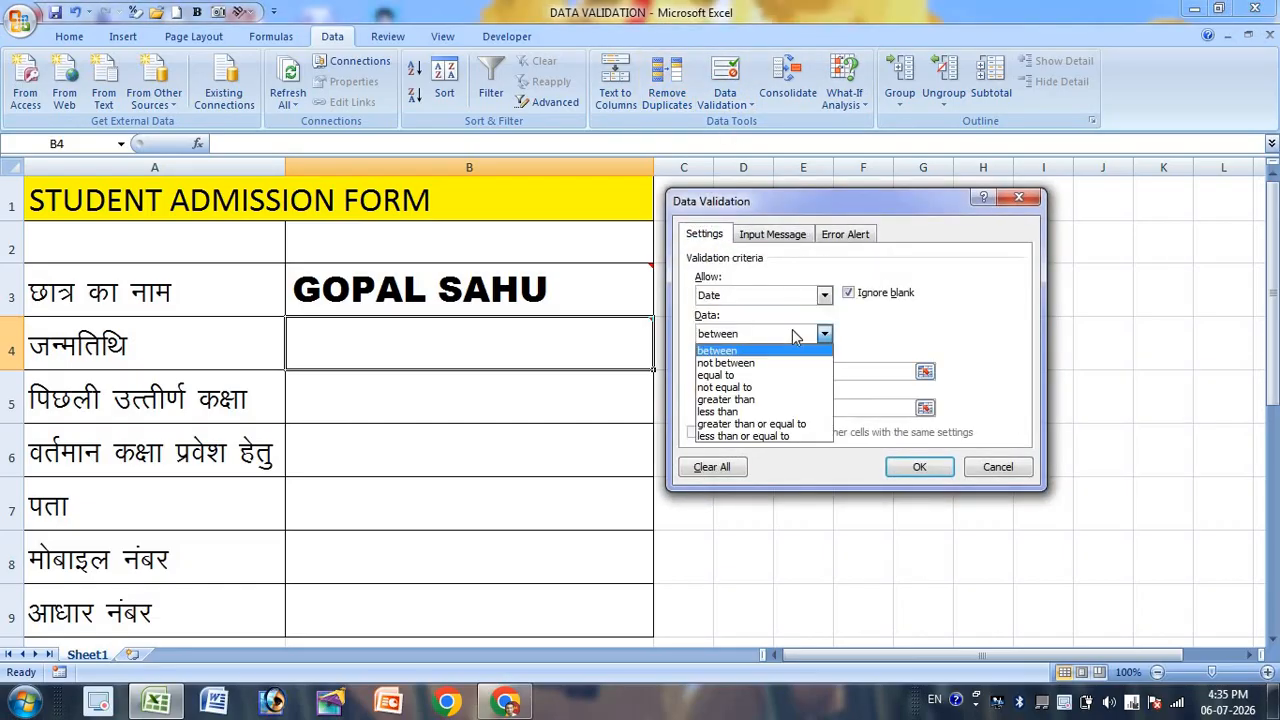
left_click(765, 413)
left_click(761, 372)
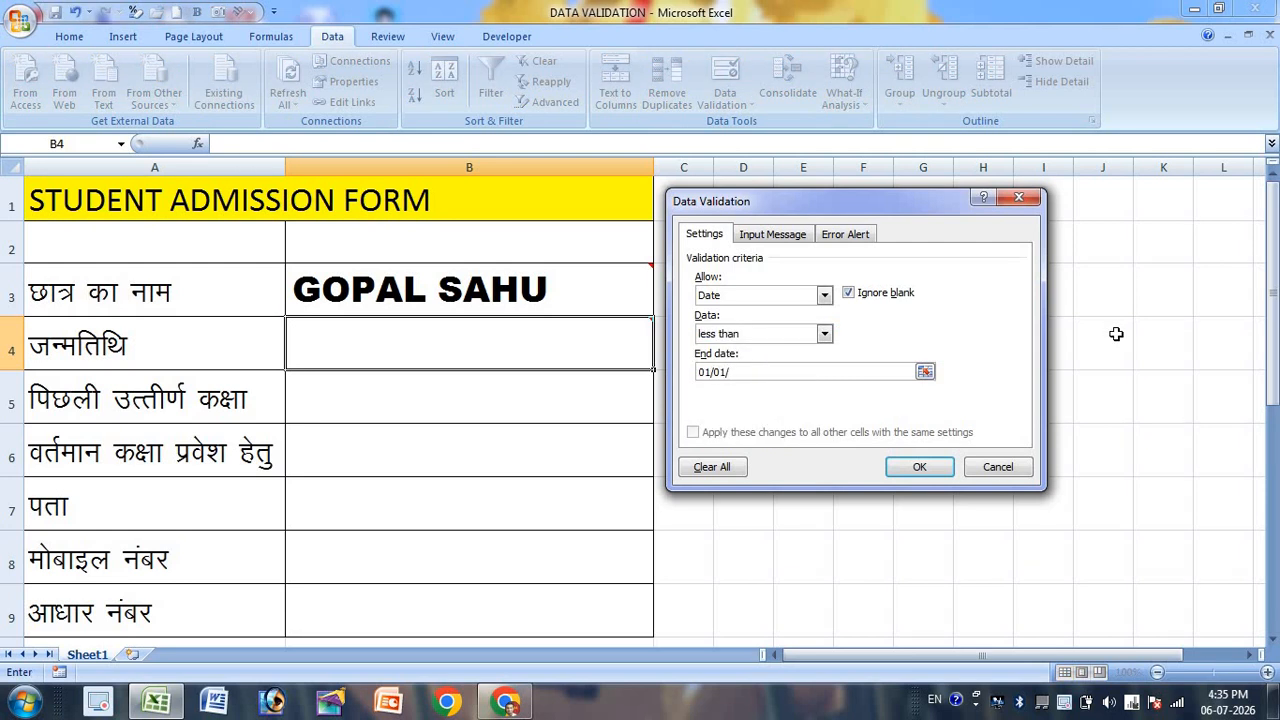
type("01/01/2010")
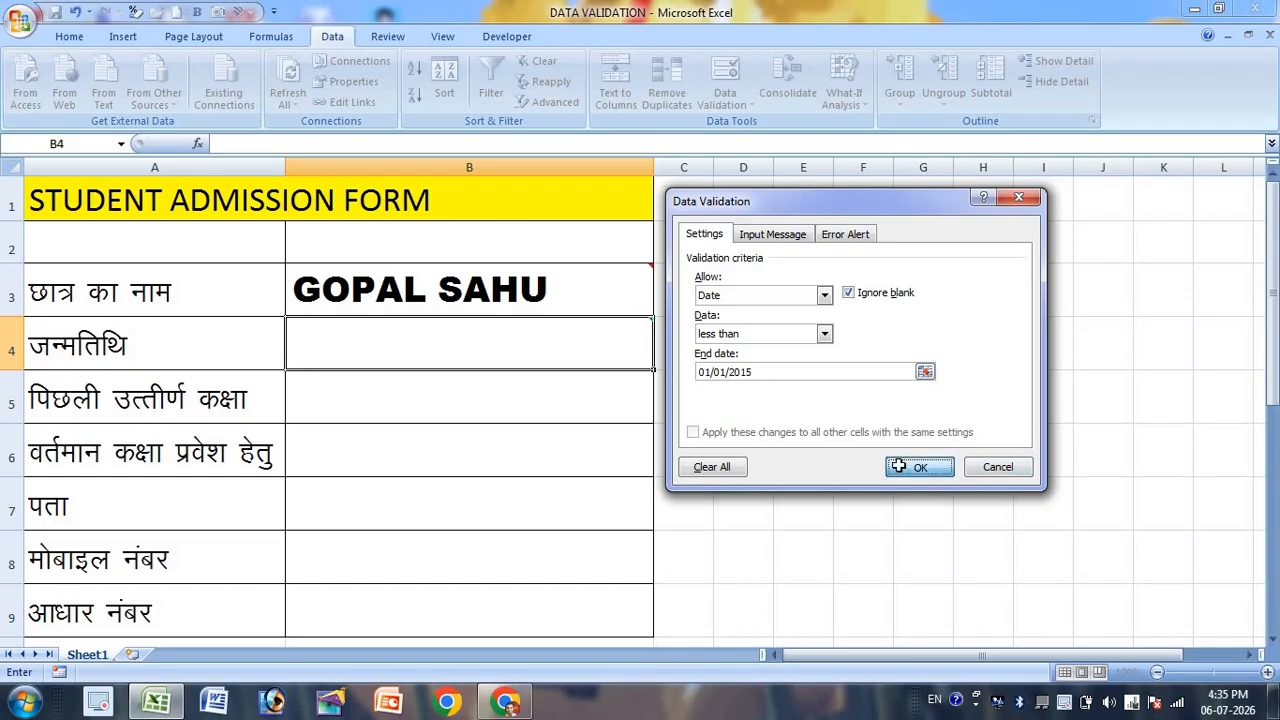
left_click(919, 467)
- Enter a date of birth in cell B4 that falls before the 01/01/2015 limit
mouse_move(577, 338)
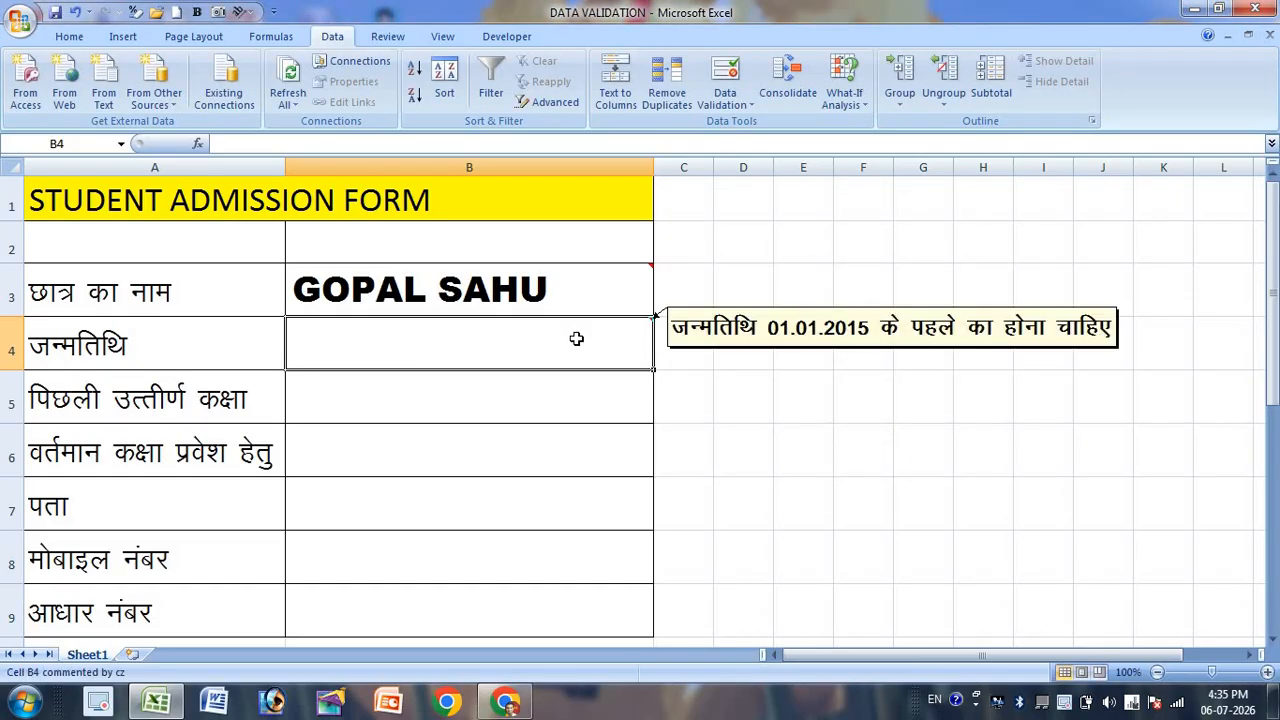
type("01/04/")
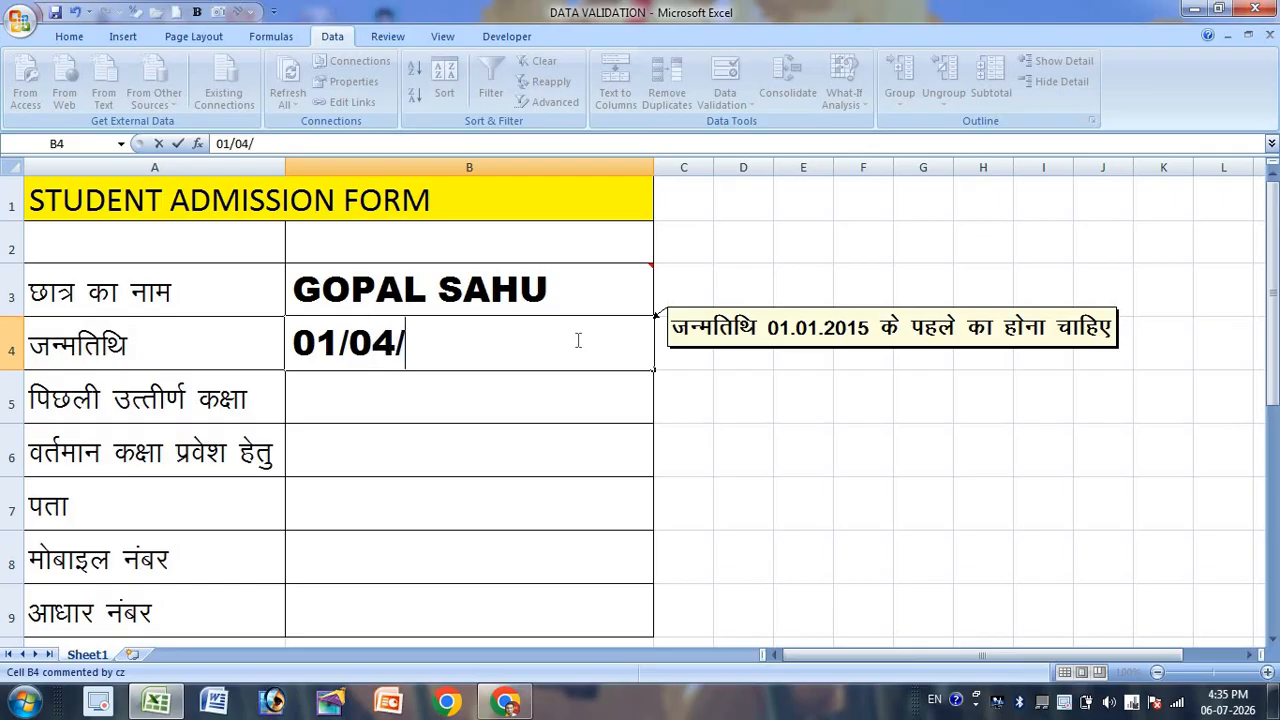
type("2014")
key("Return")
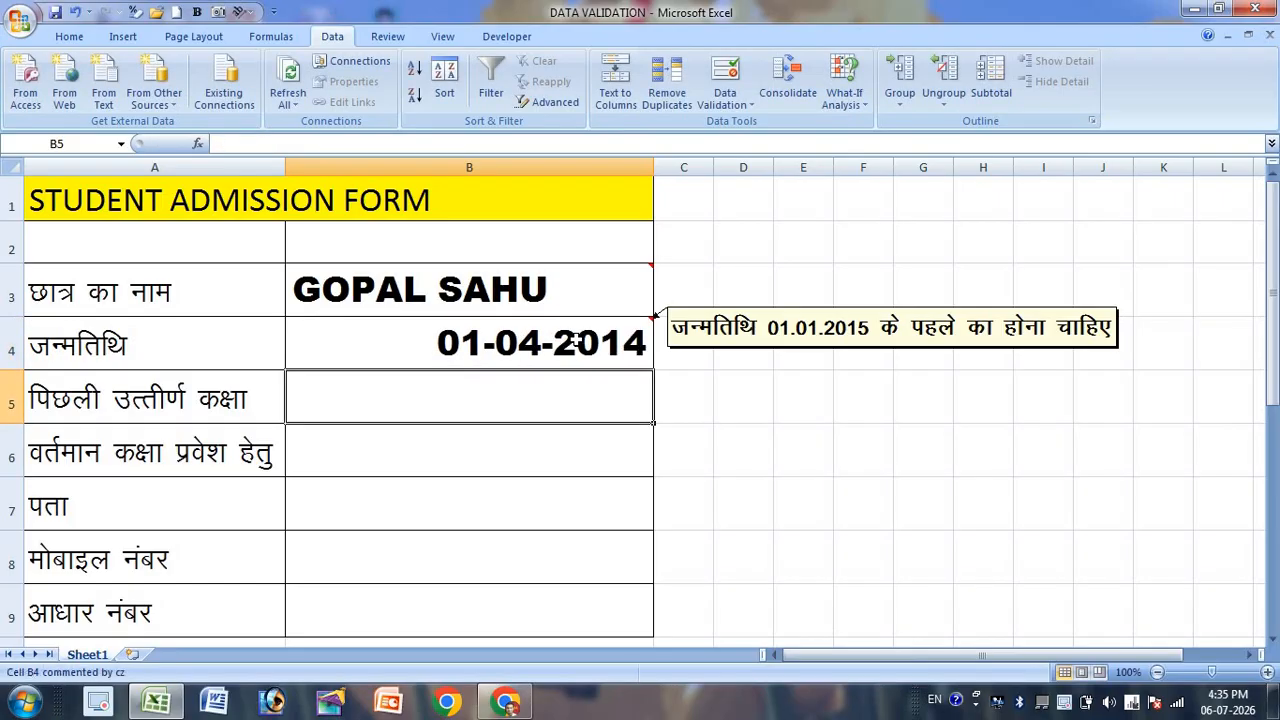
- Test the date validation in cell B4 by trying a date of birth after the 01/01/2015 limit
left_click(577, 340)
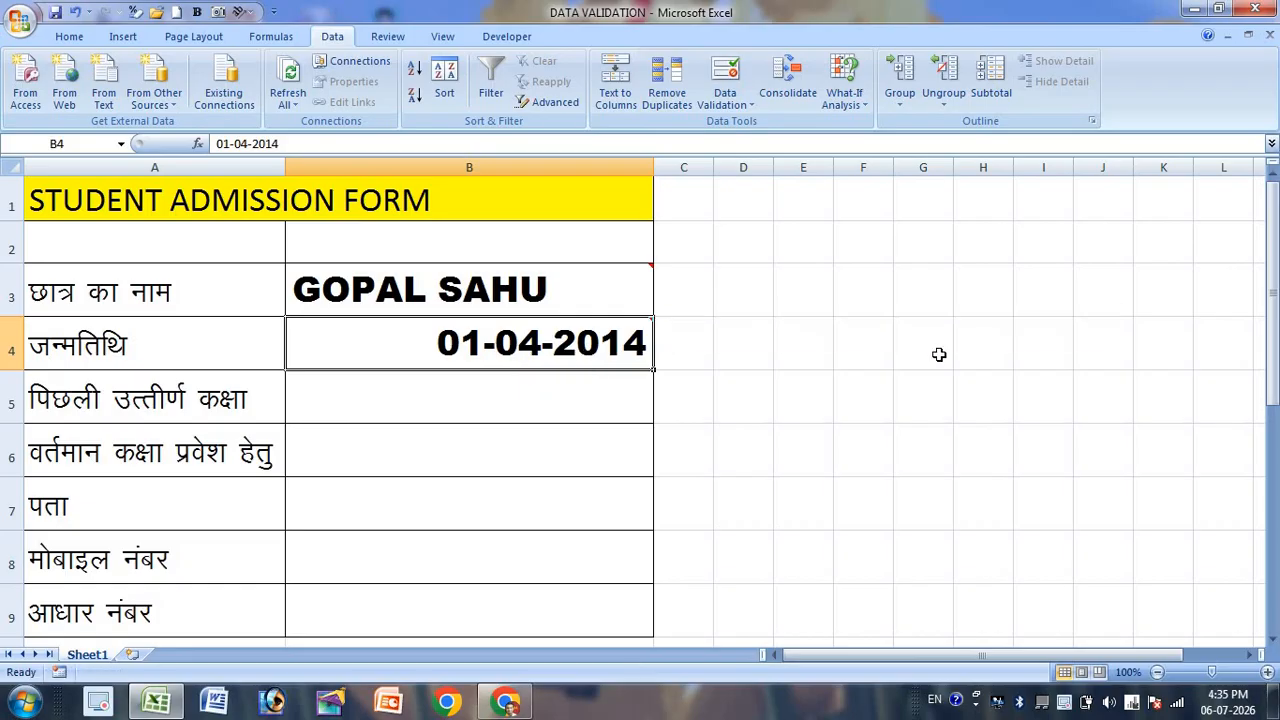
type("01/04/")
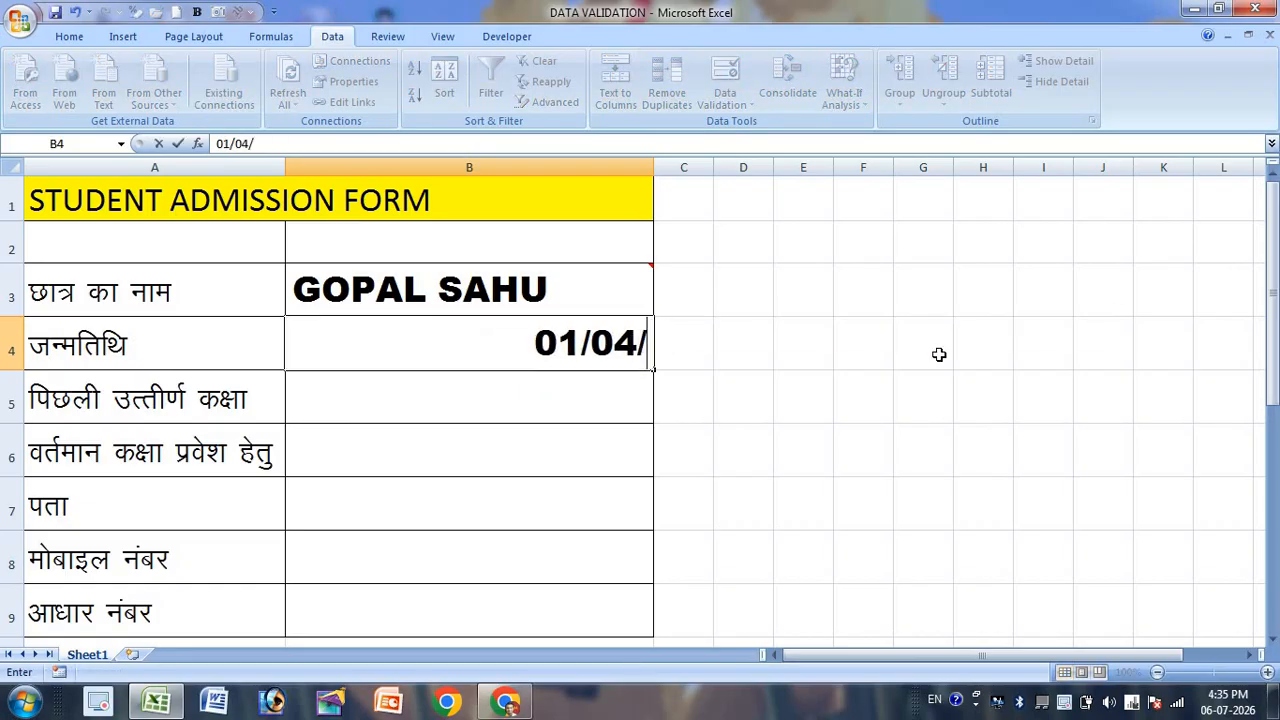
type("20")
type("16")
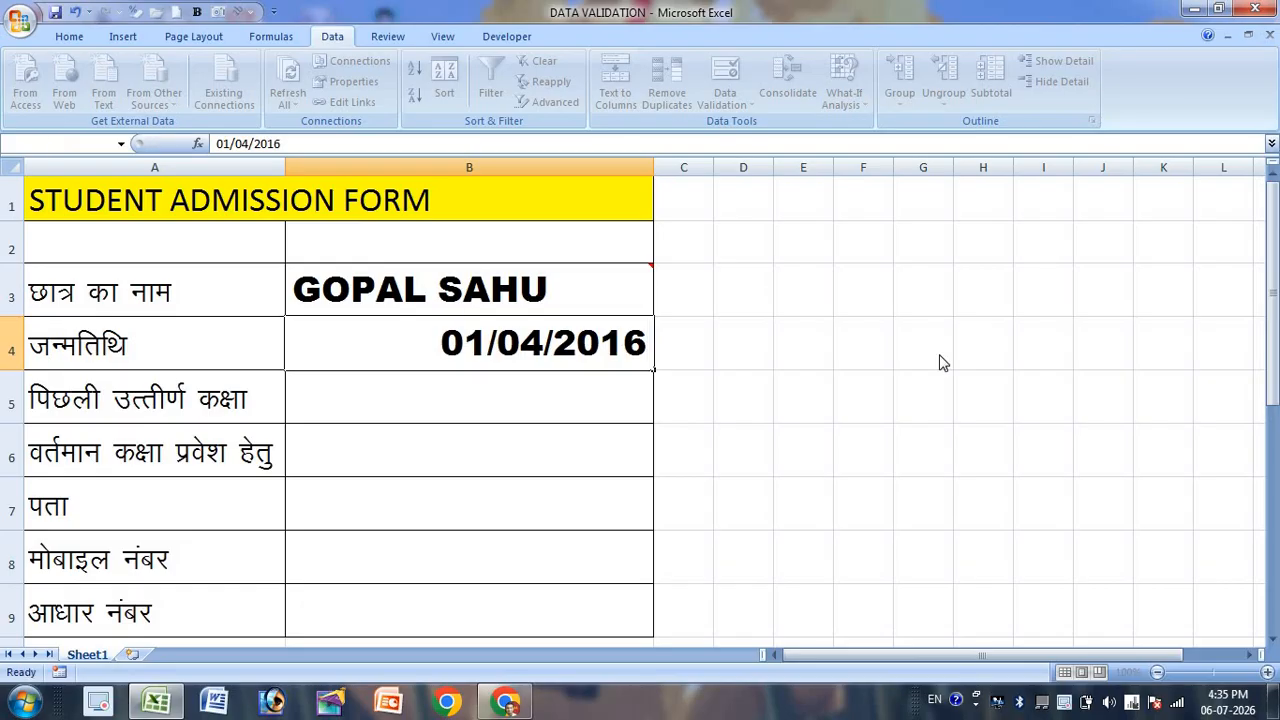
key("Return")
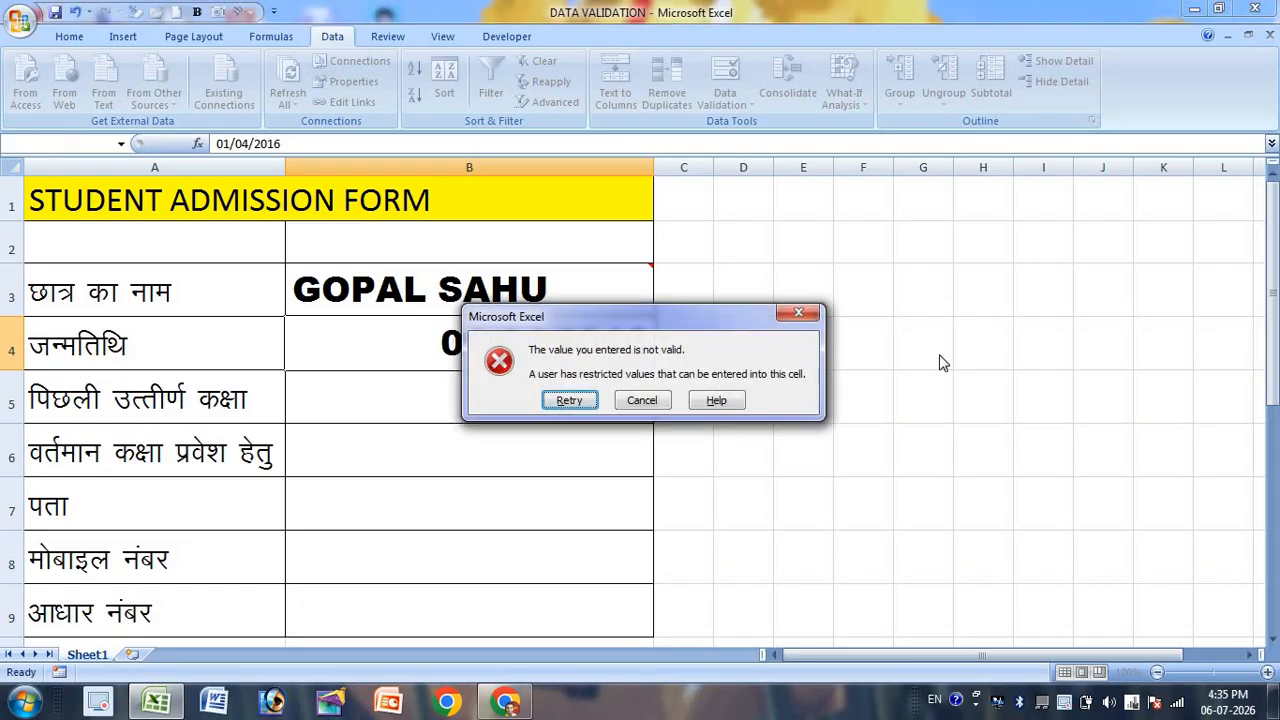
key("Return")
key("Return")
key("Escape")
left_click(940, 360)
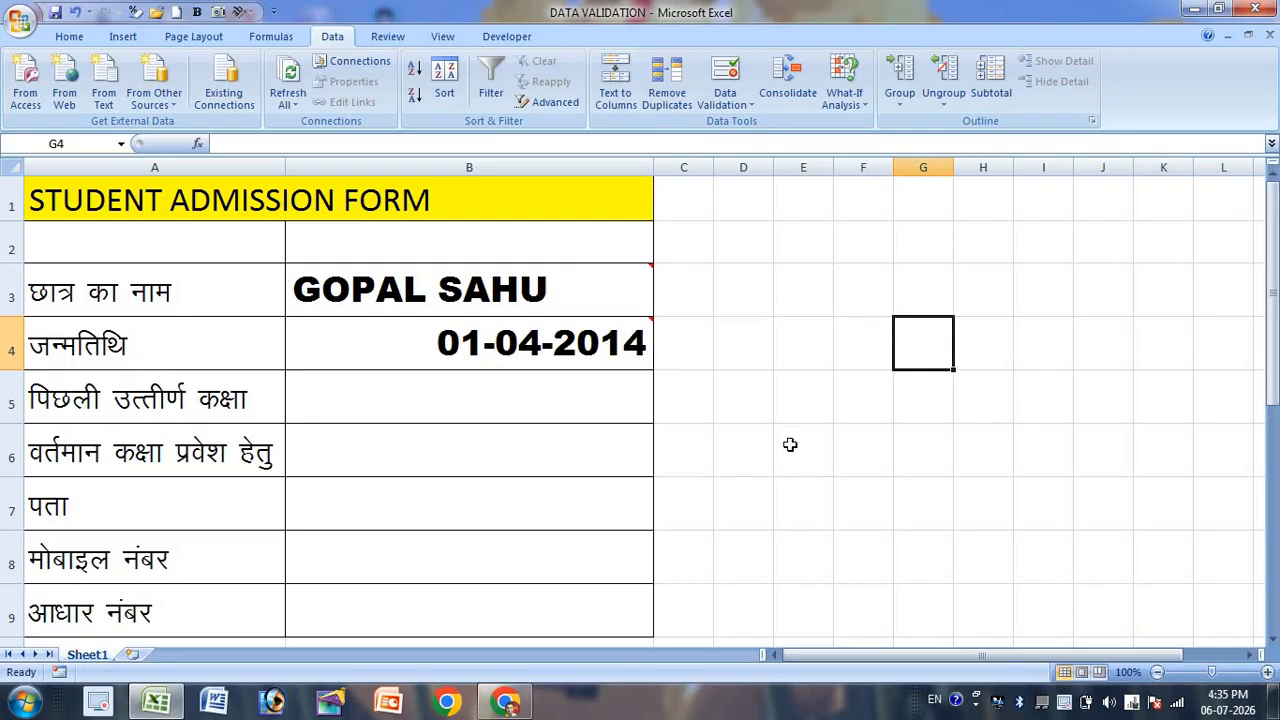
- Left-align the date of birth in cell B4
left_click(608, 414)
key("Up")
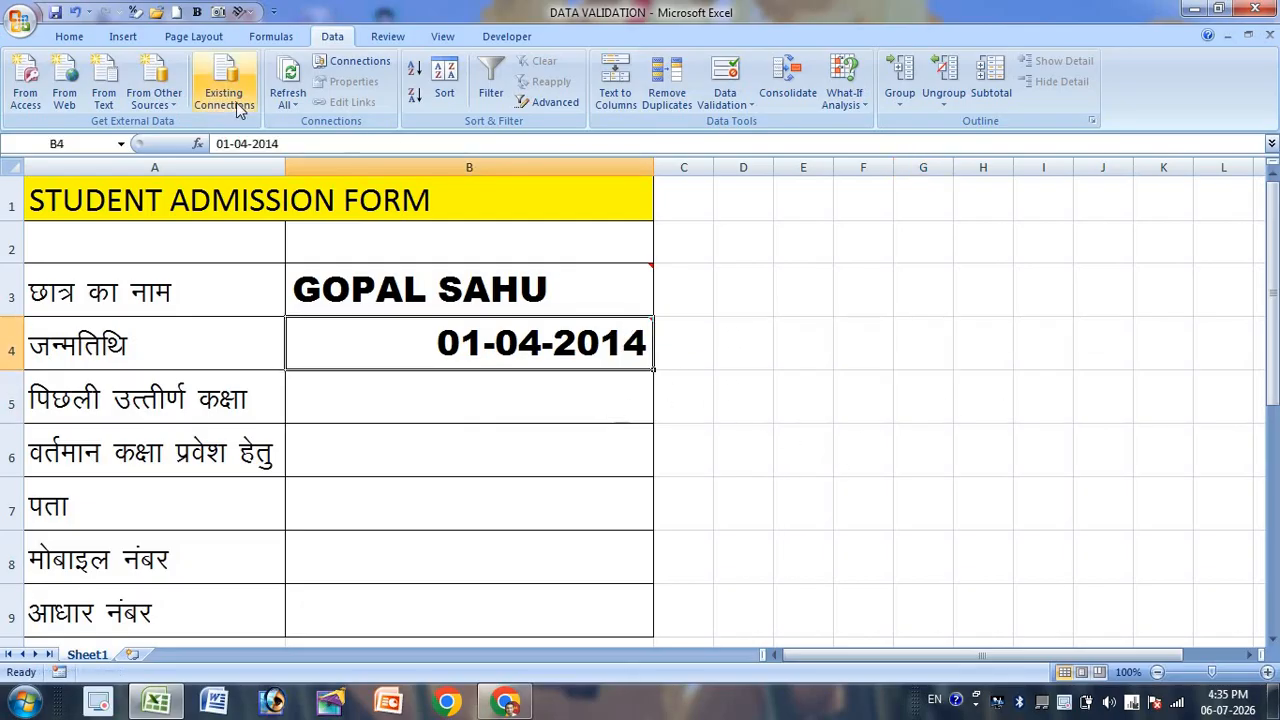
left_click(69, 36)
left_click(348, 95)
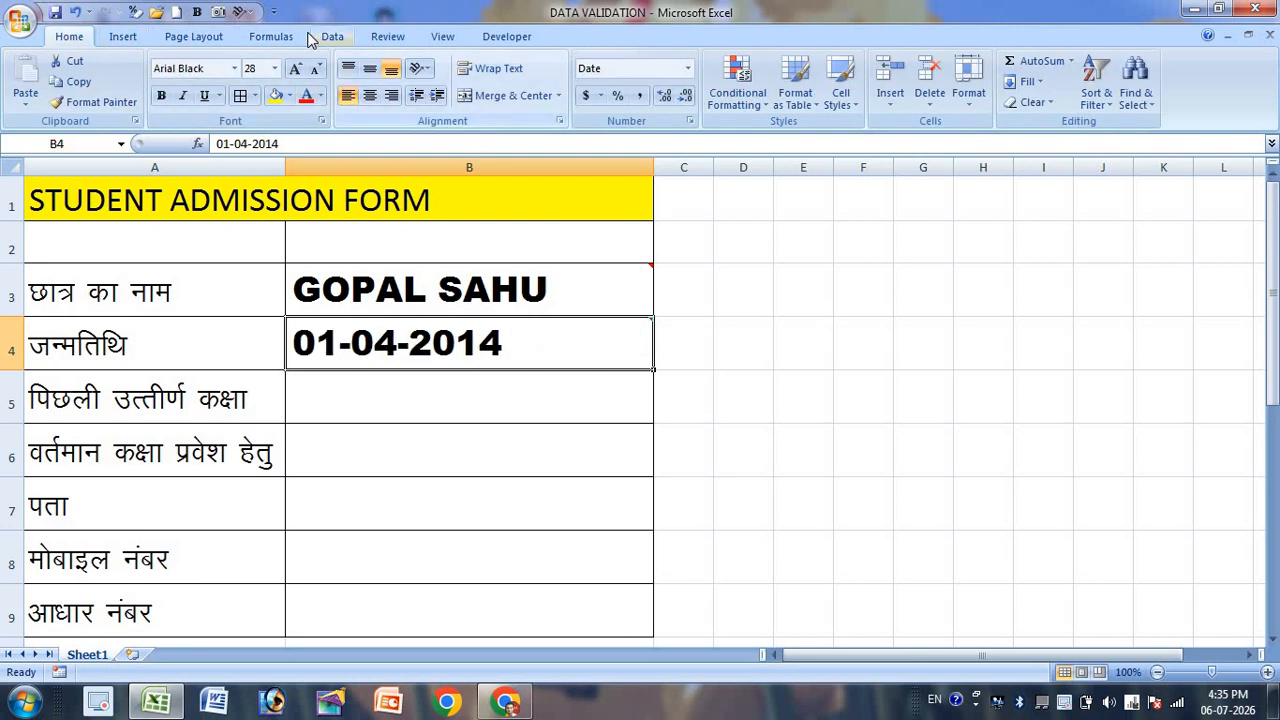
- Add a Stop error alert to cell B4's validation with title "DATE MASSEGE..." and message "BATE BEFOR 01/01/2015"
left_click(328, 37)
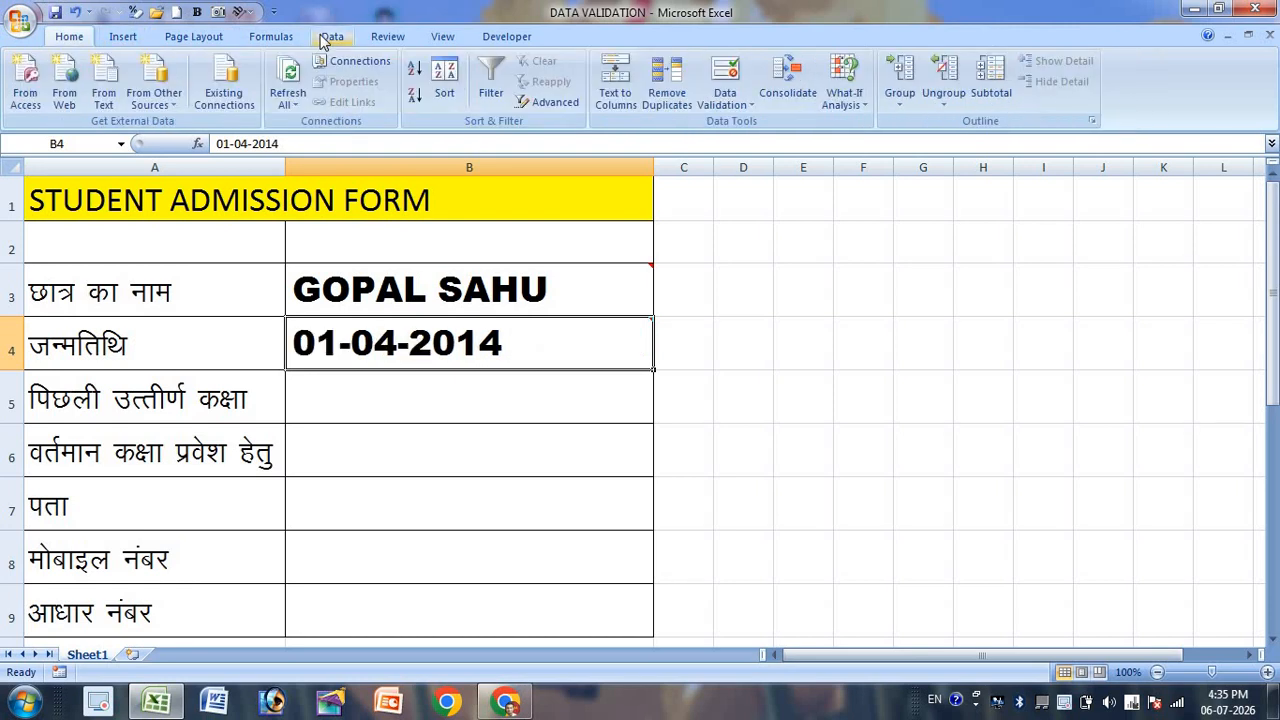
left_click(718, 68)
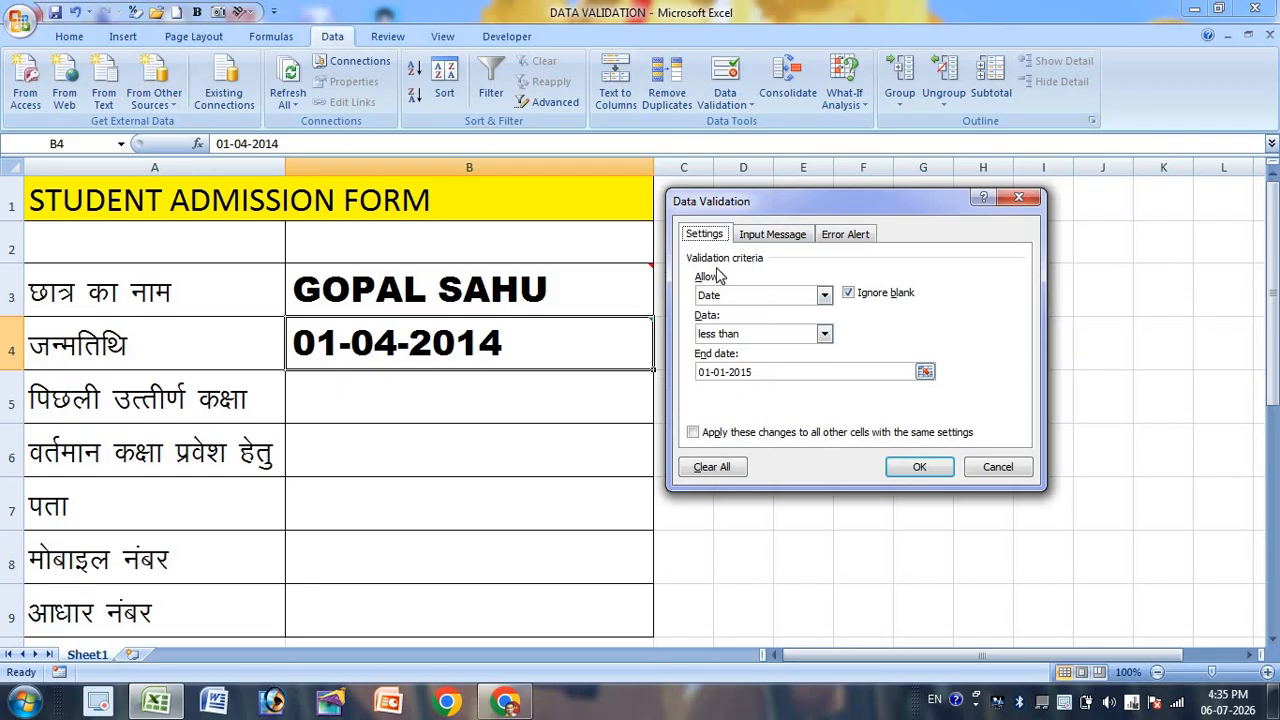
left_click(852, 243)
left_click(875, 320)
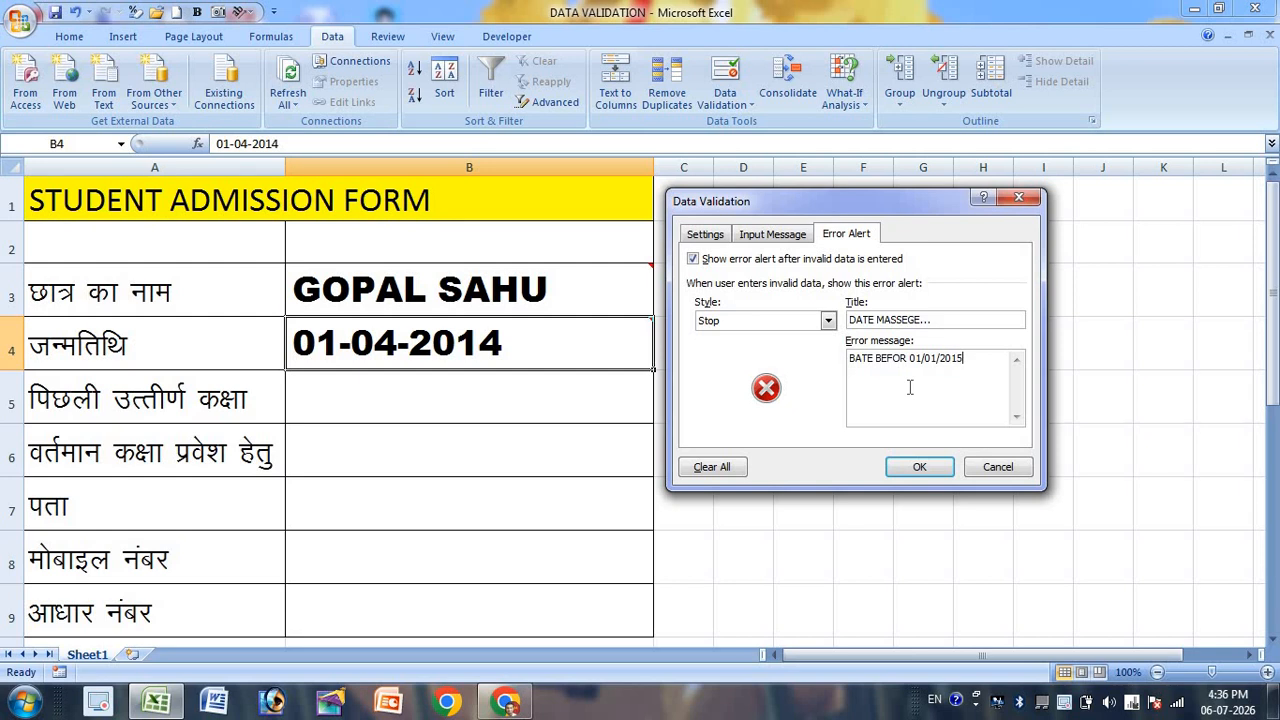
left_click(919, 467)
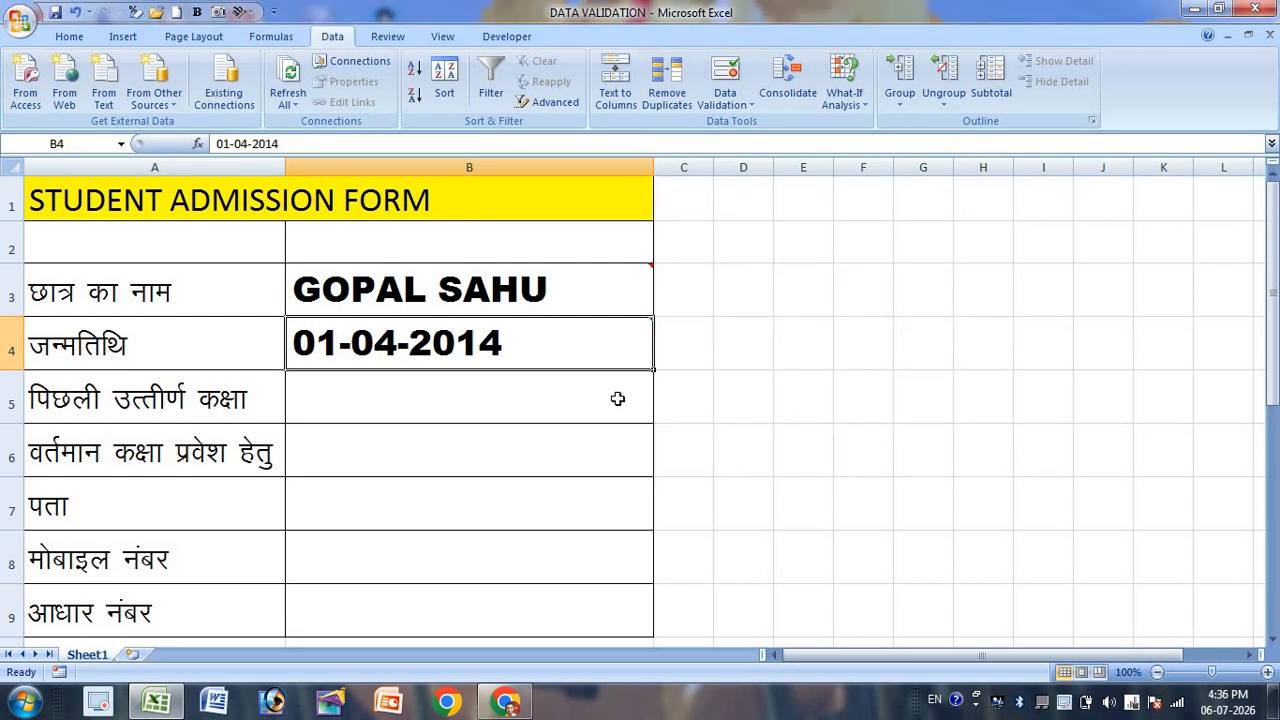
- Test the error alert on cell B4 by trying a date of birth after 01/01/2015, and cancel the entry
mouse_move(593, 340)
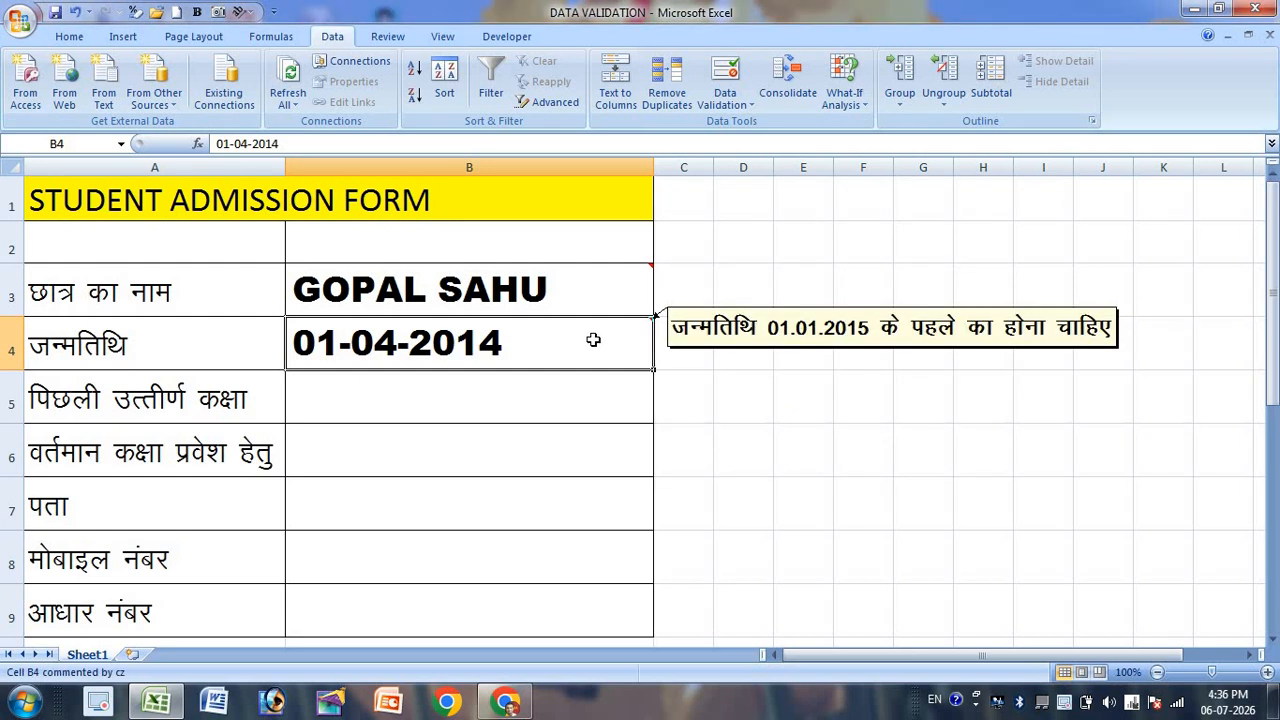
double_click(593, 340)
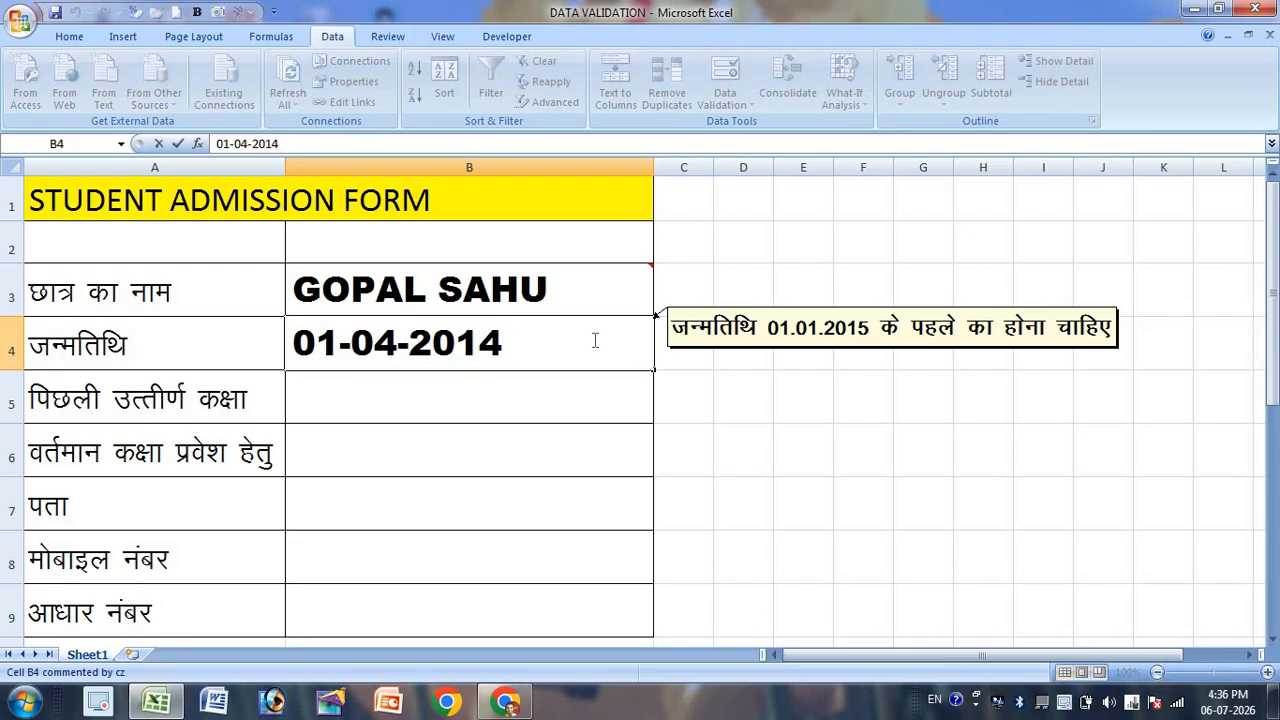
key("BackSpace")
type("8")
key("Return")
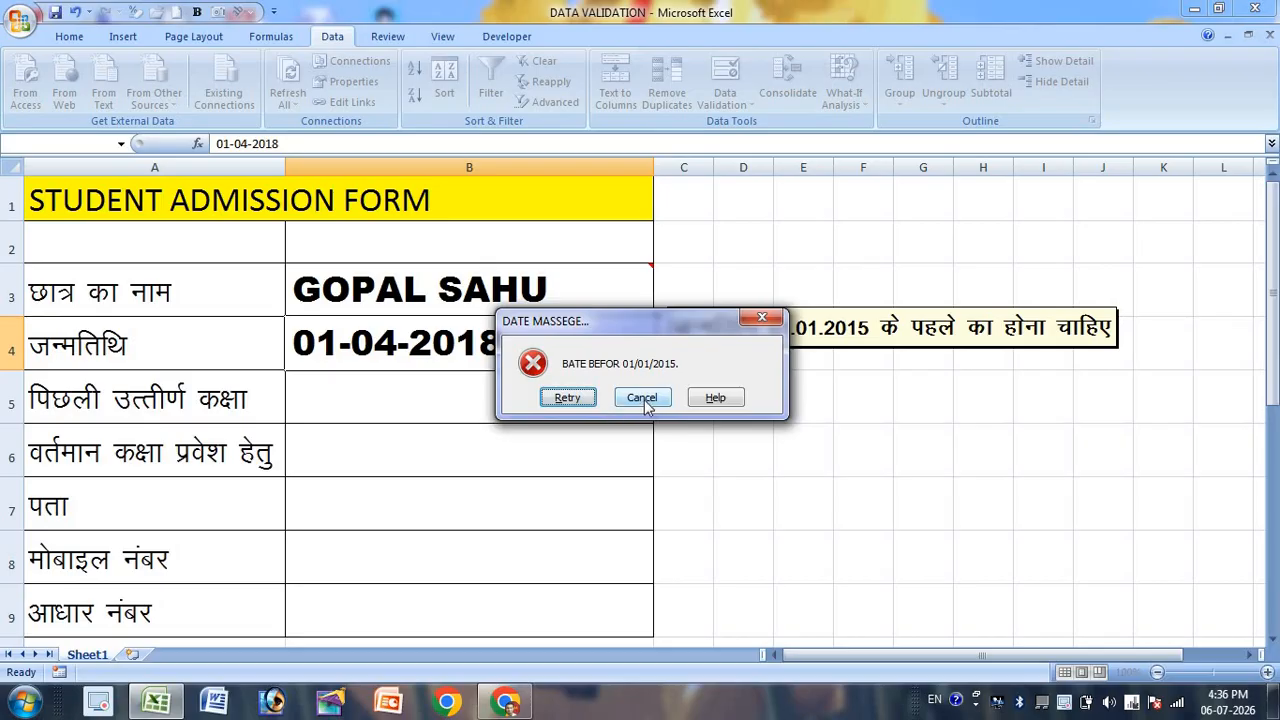
left_click(645, 399)
left_click(694, 446)
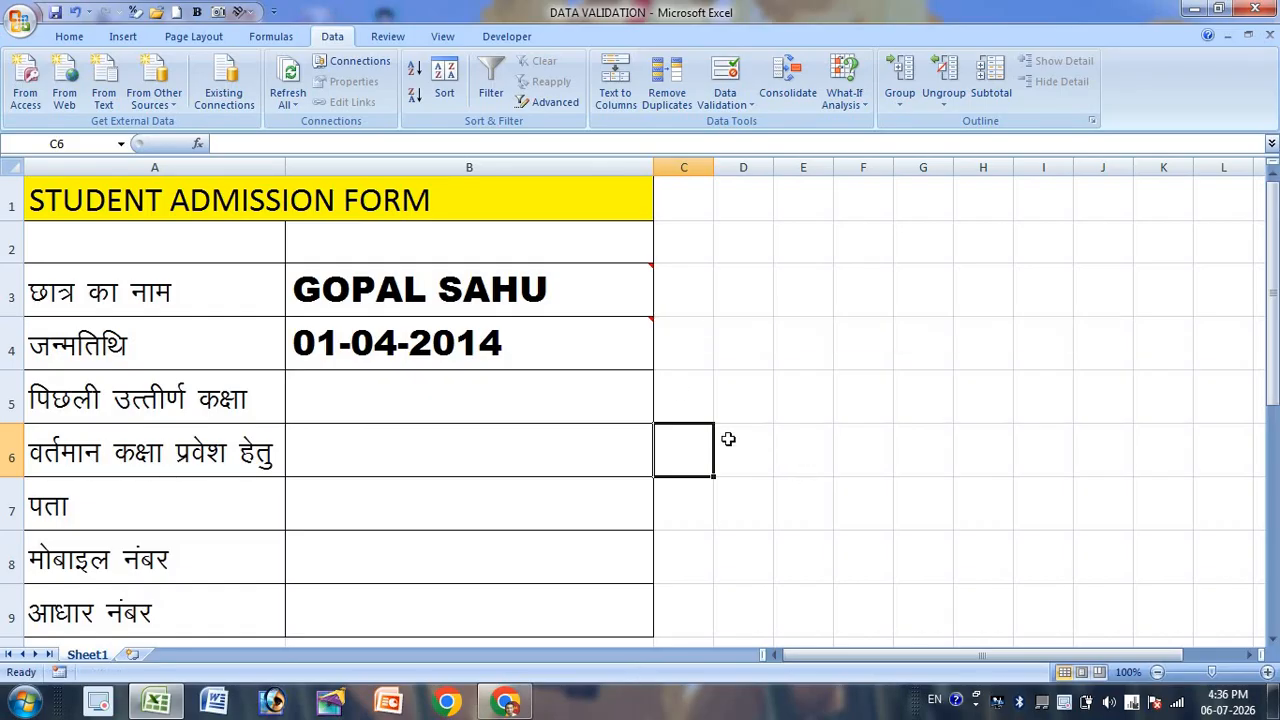
mouse_move(611, 342)
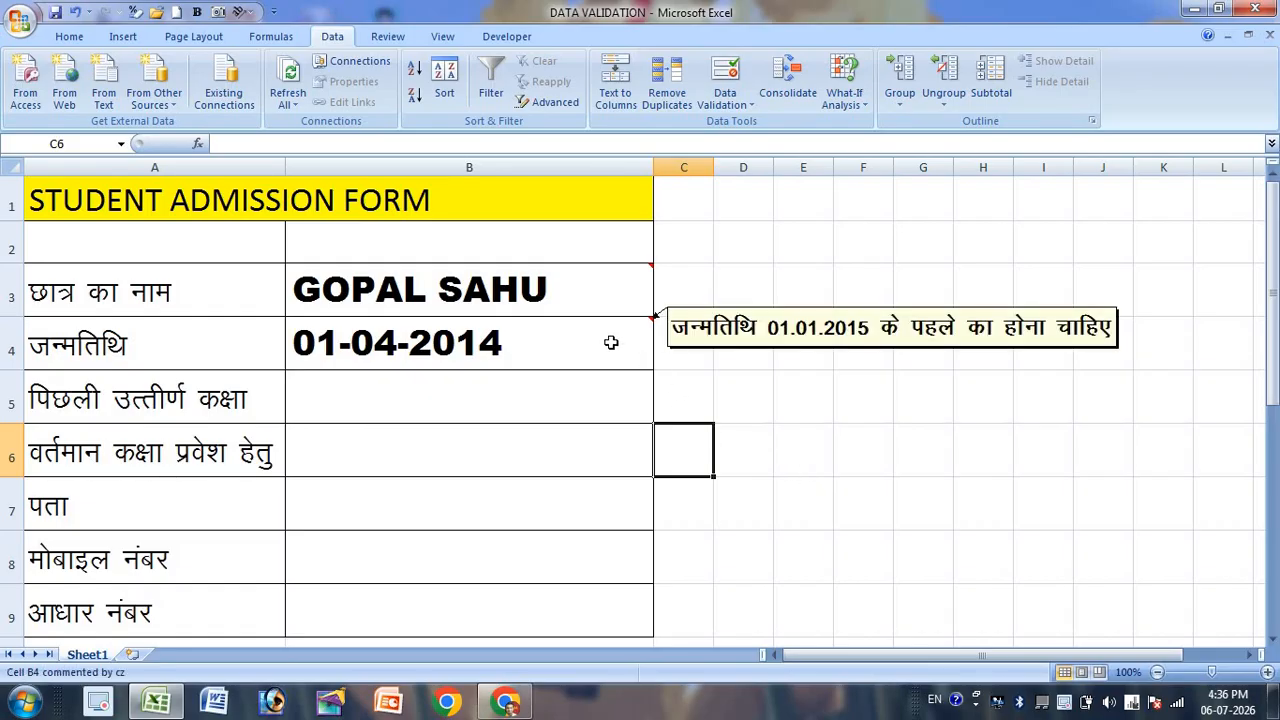
left_click(597, 397)
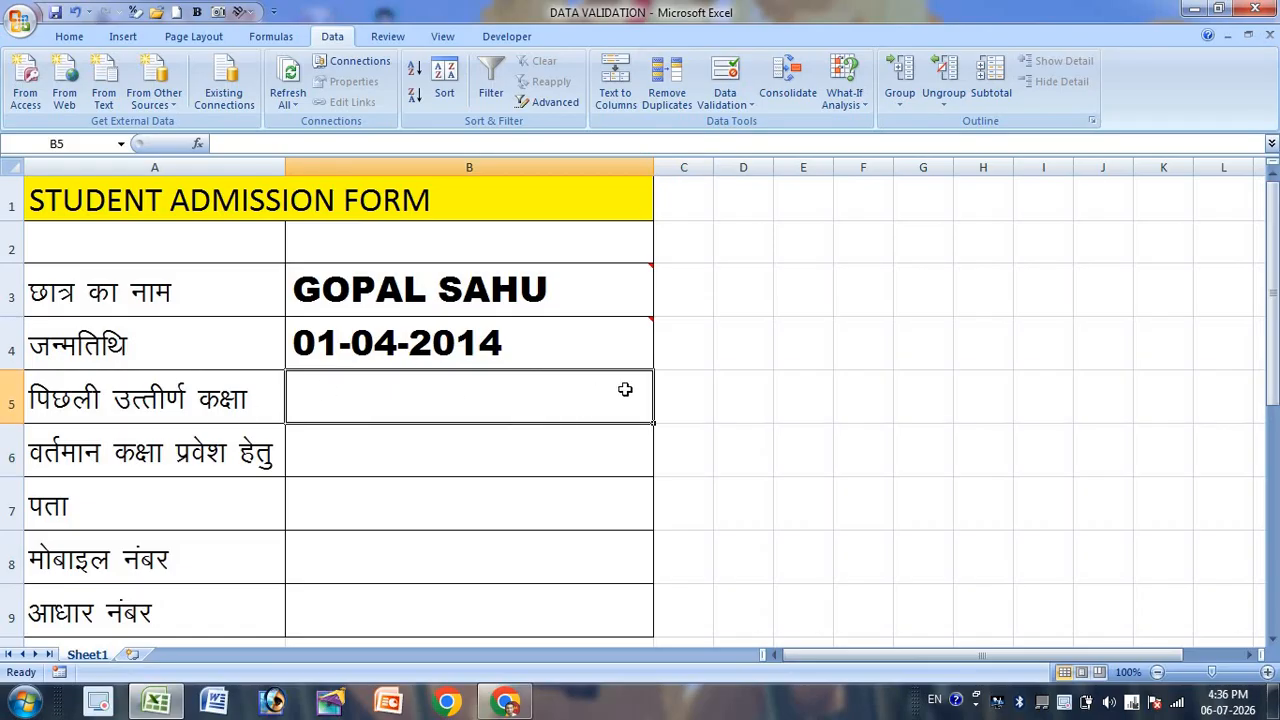
type("HIGH S")
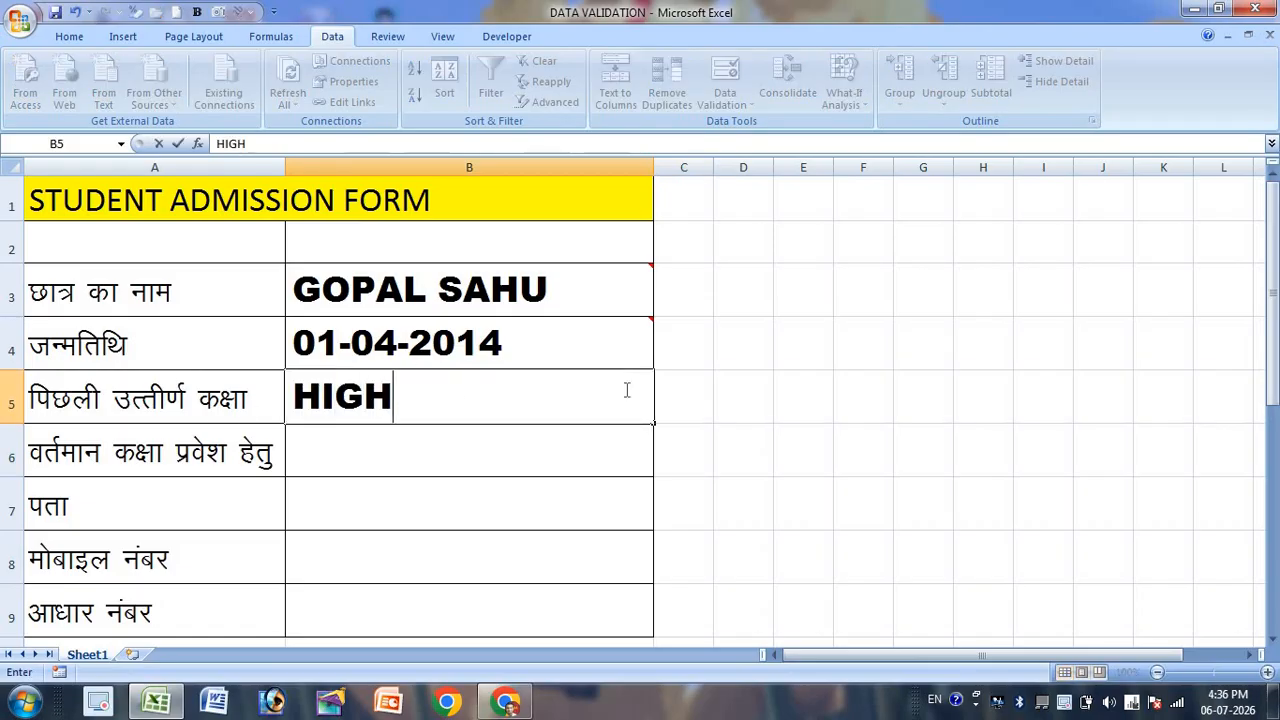
type("OOL")
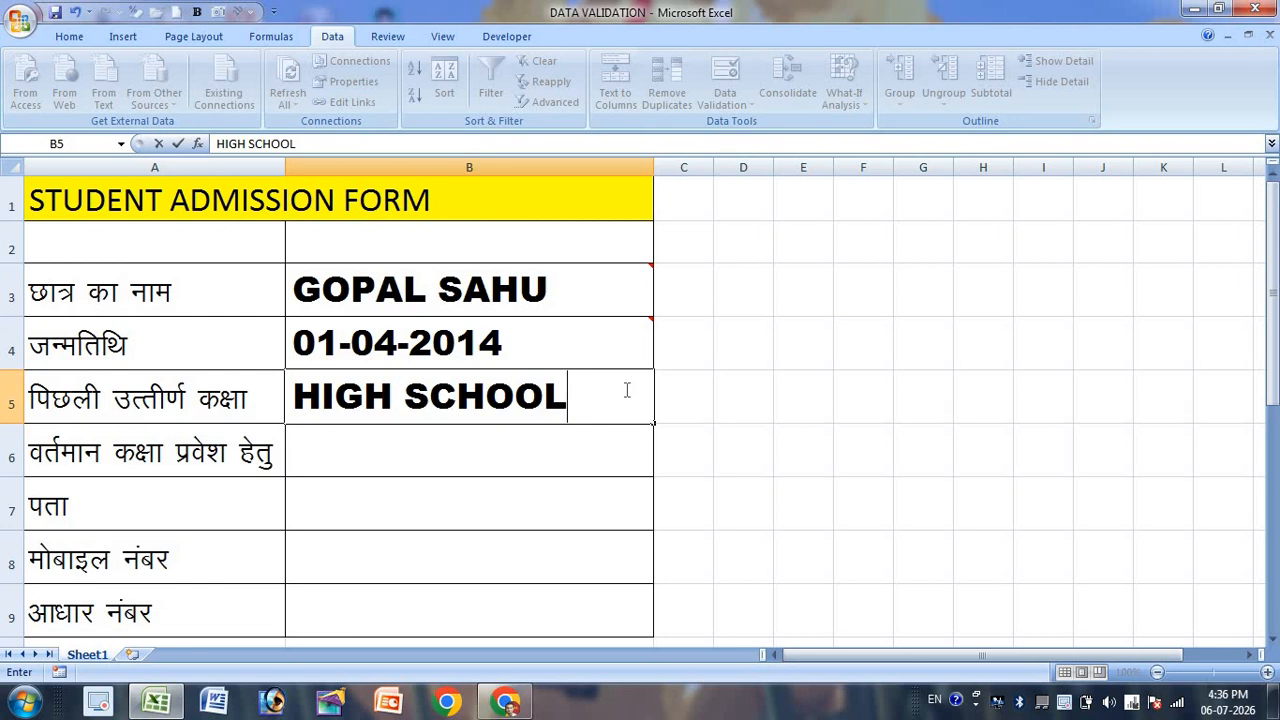
key("BackSpace")
key("BackSpace")
key("BackSpace")
key("BackSpace")
key("BackSpace")
key("BackSpace")
key("BackSpace")
key("BackSpace")
key("BackSpace")
key("BackSpace")
key("BackSpace")
left_click(676, 488)
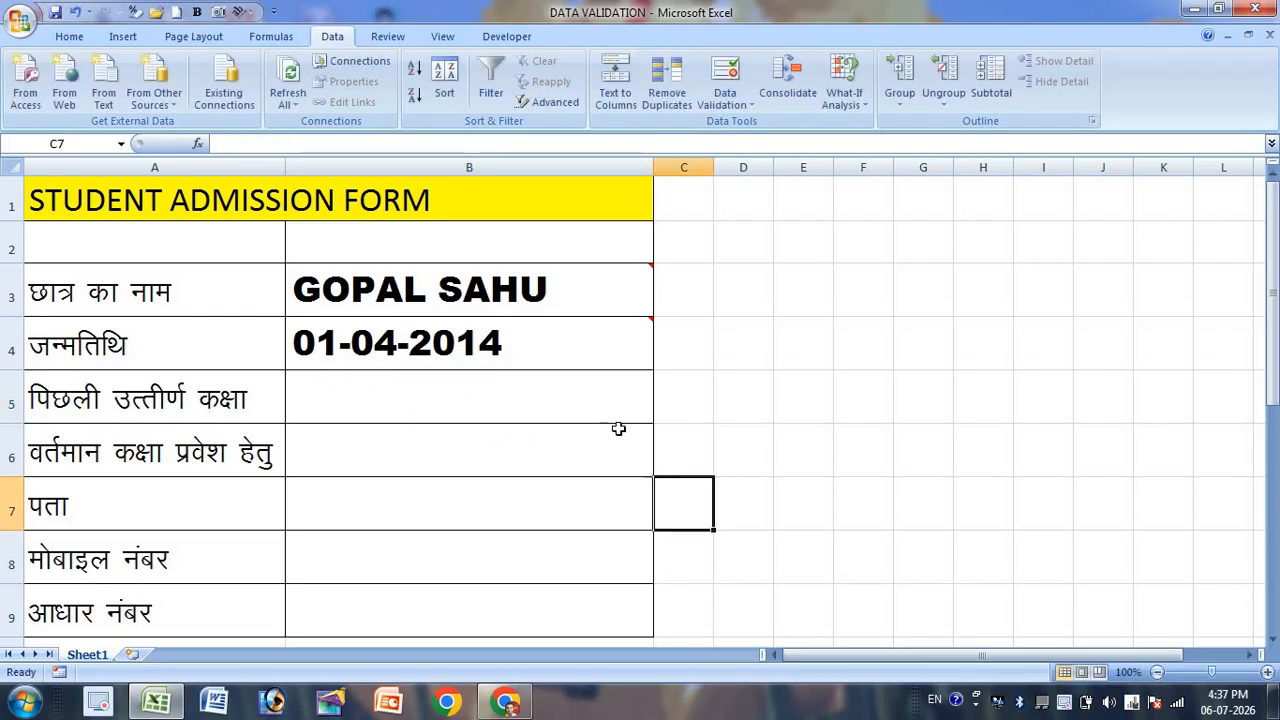
- Insert a comment on cell B5, clear its author name, and set its font to Kruti Dev 011 at size 24
left_click(594, 405)
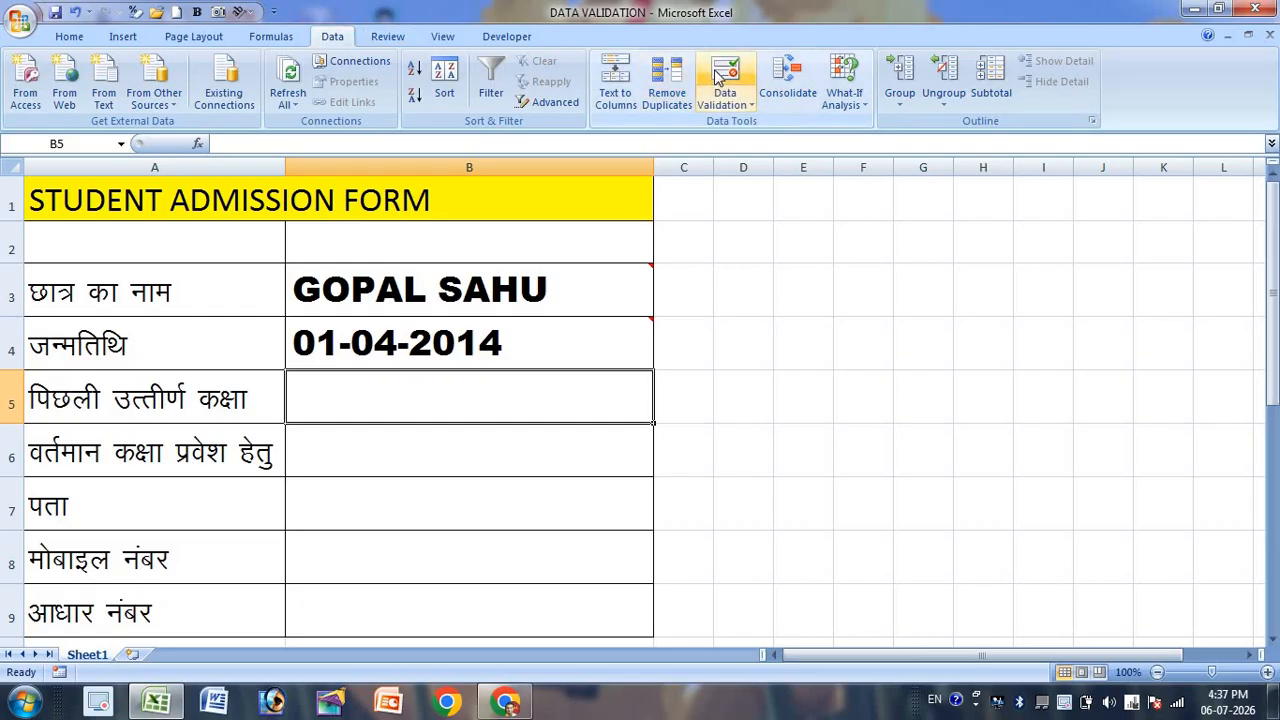
left_click(388, 36)
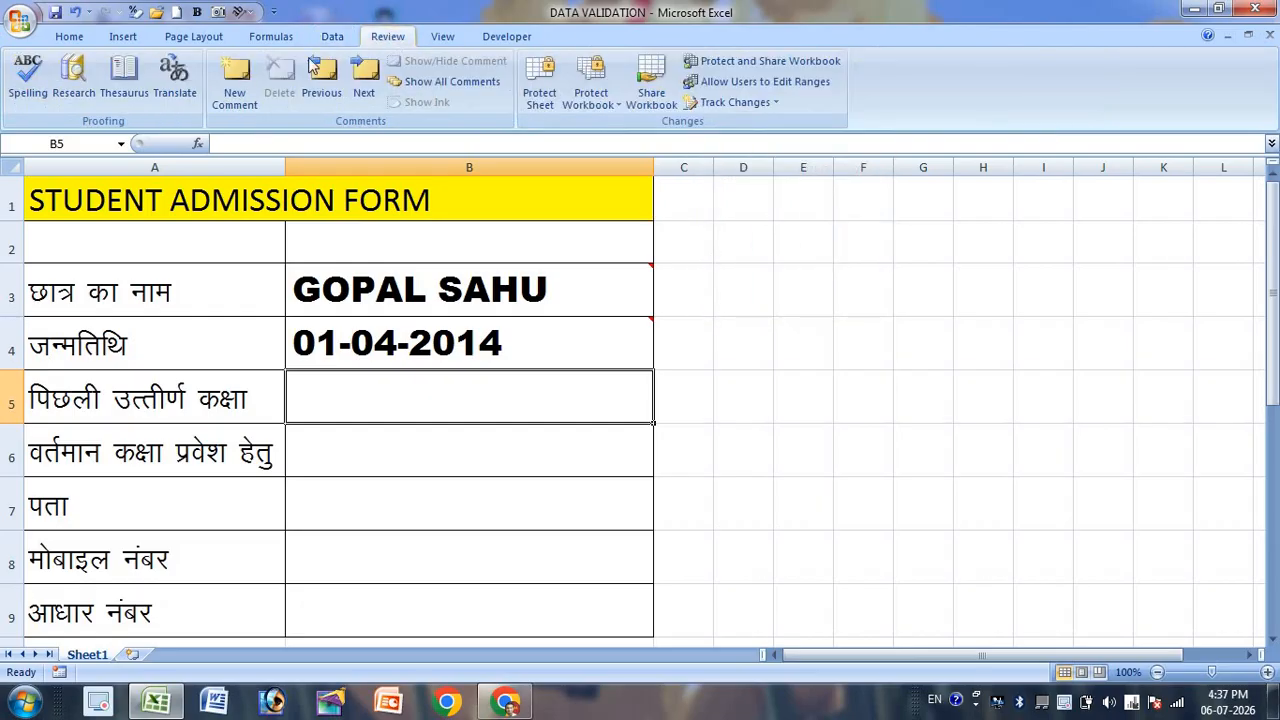
left_click(234, 80)
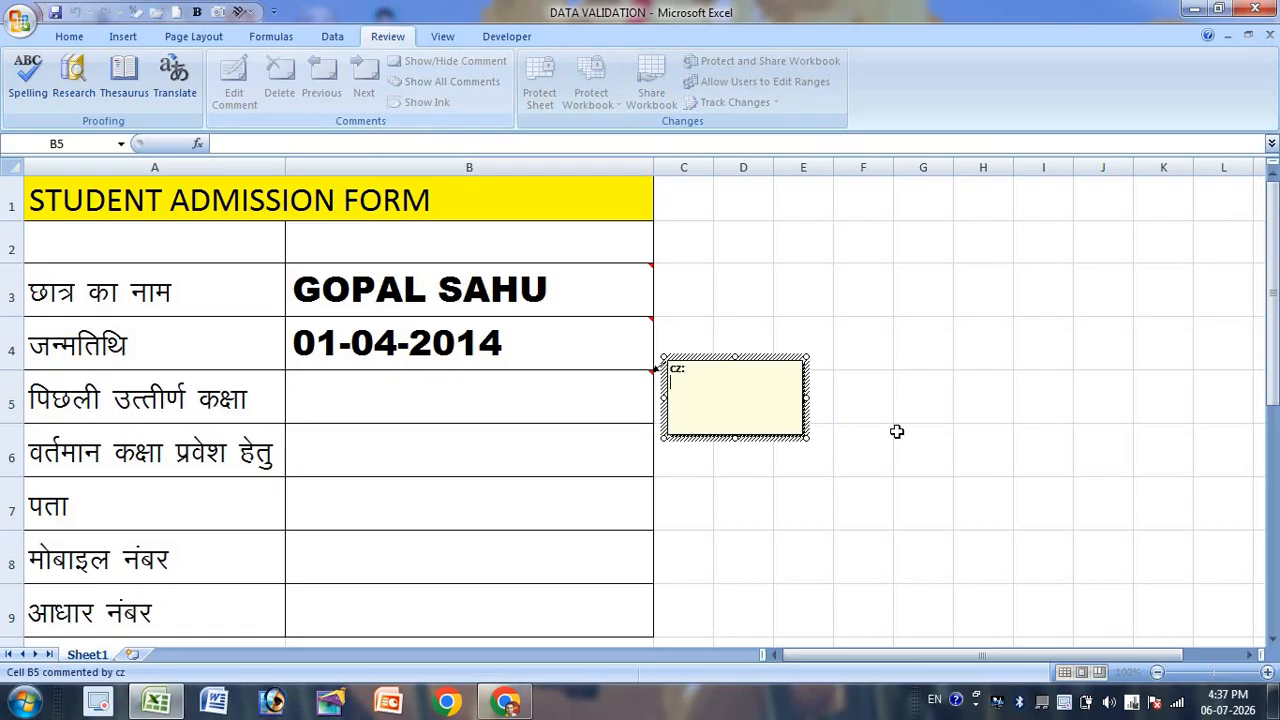
right_click(735, 399)
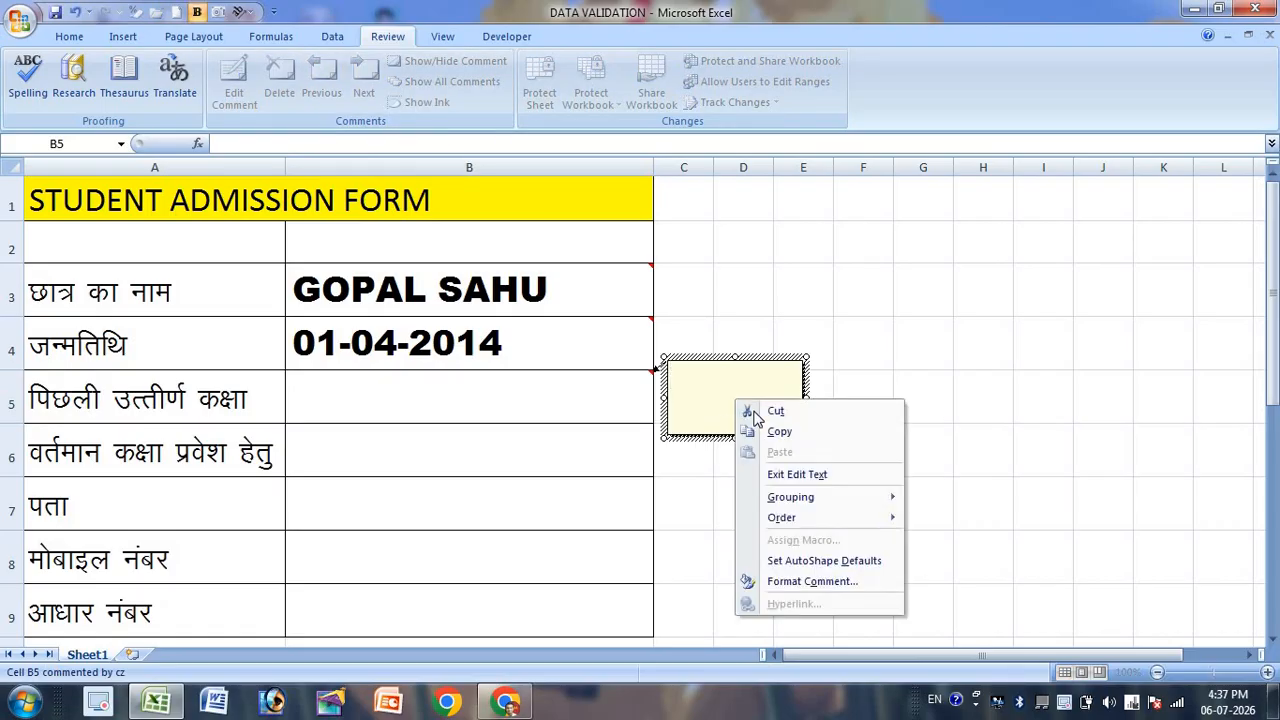
left_click(826, 594)
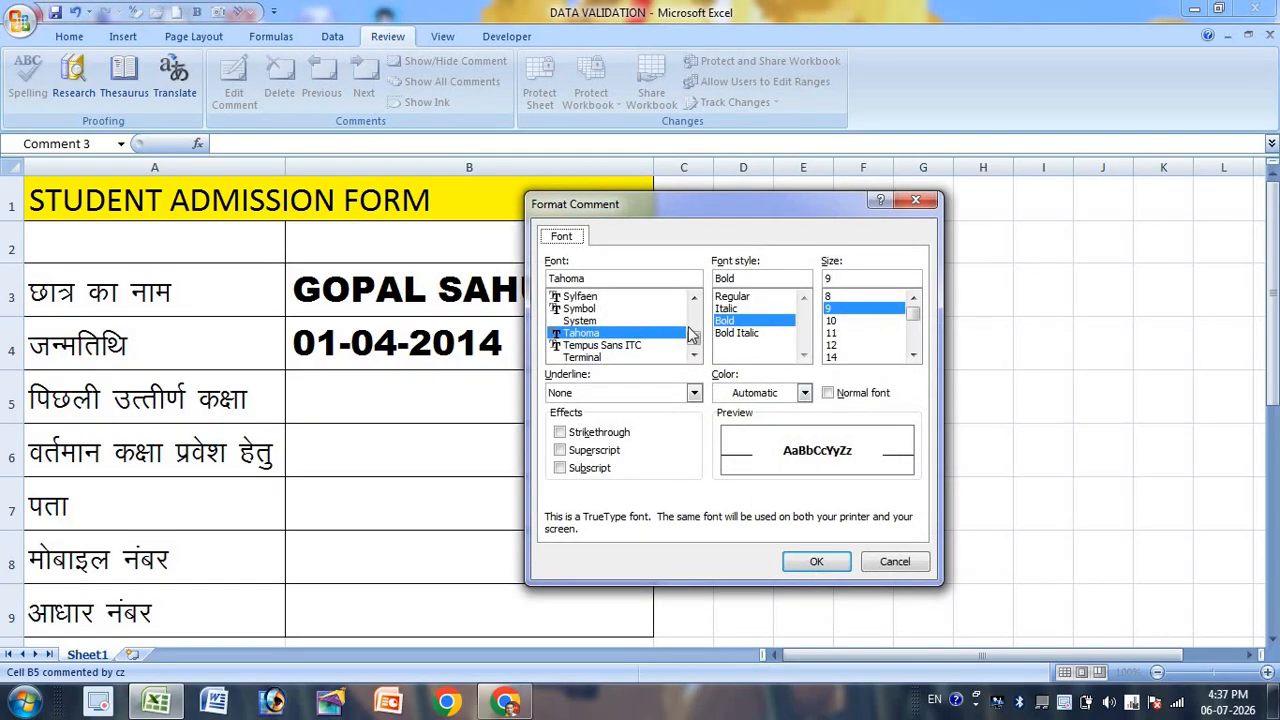
scroll(694, 338, "up", 3)
left_click_drag(694, 340, 694, 326)
scroll(655, 350, "up", 5)
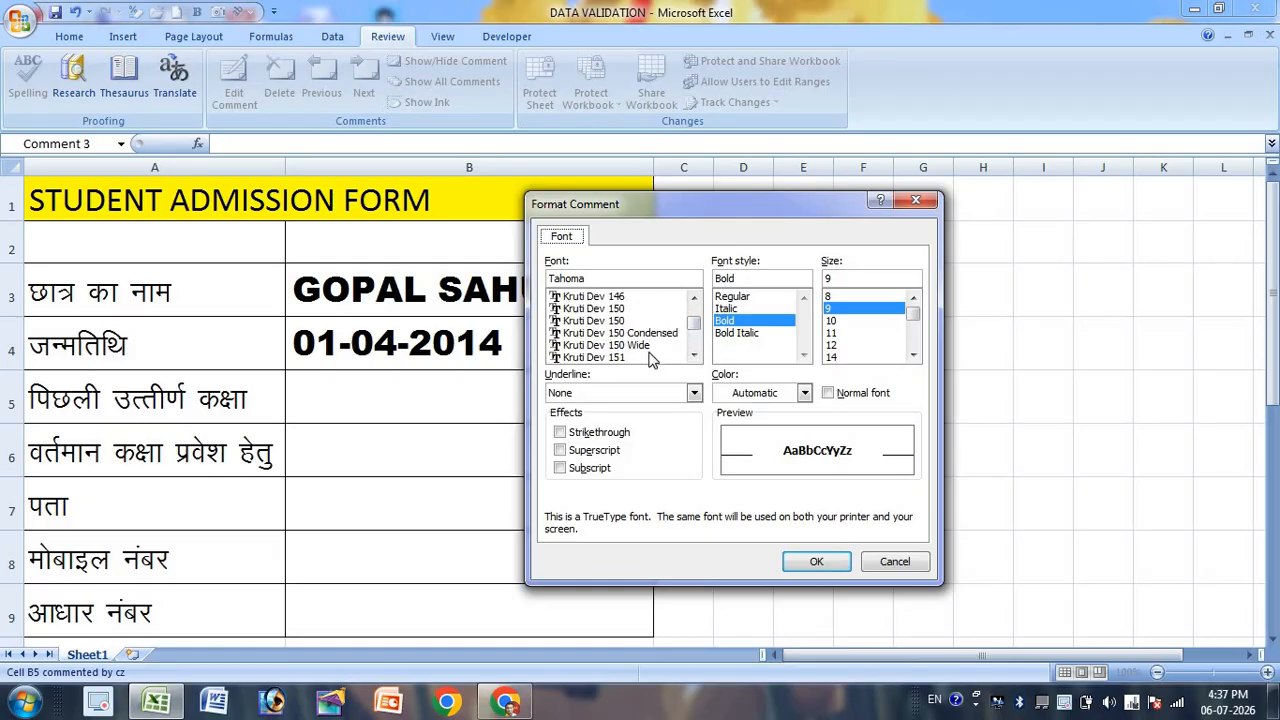
scroll(650, 360, "up", 15)
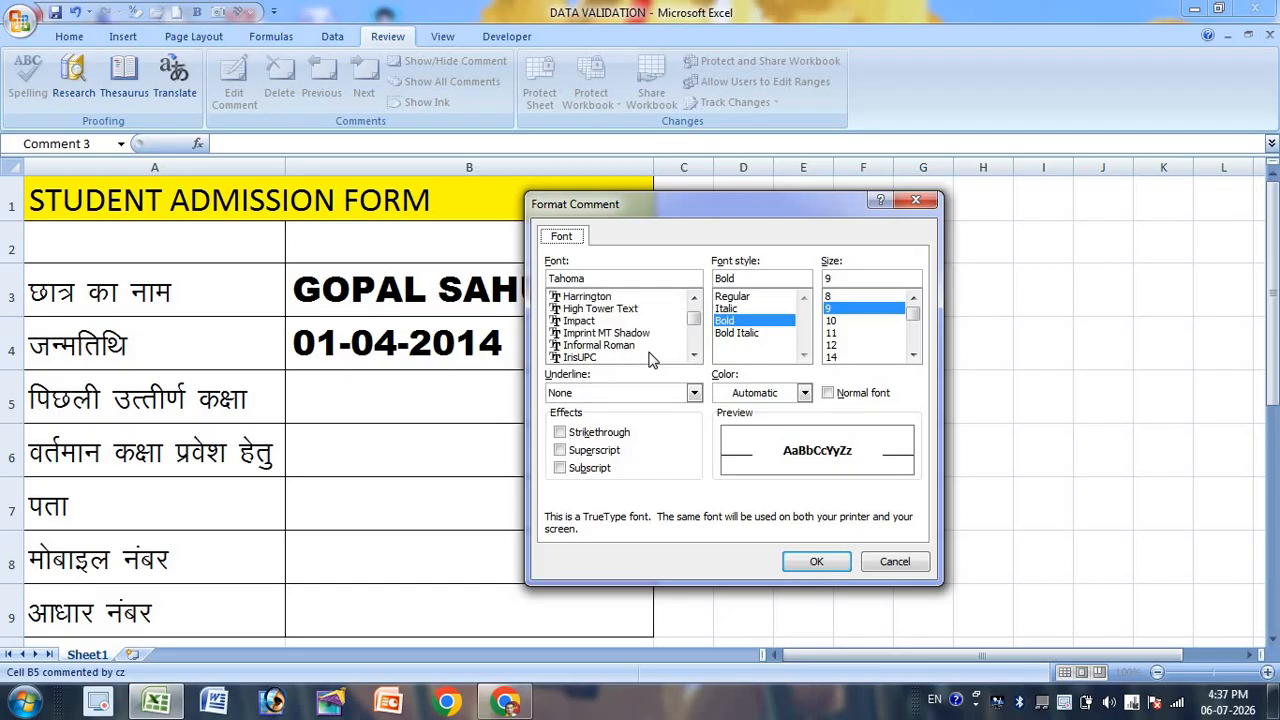
scroll(650, 360, "down", 4)
scroll(650, 360, "down", 2)
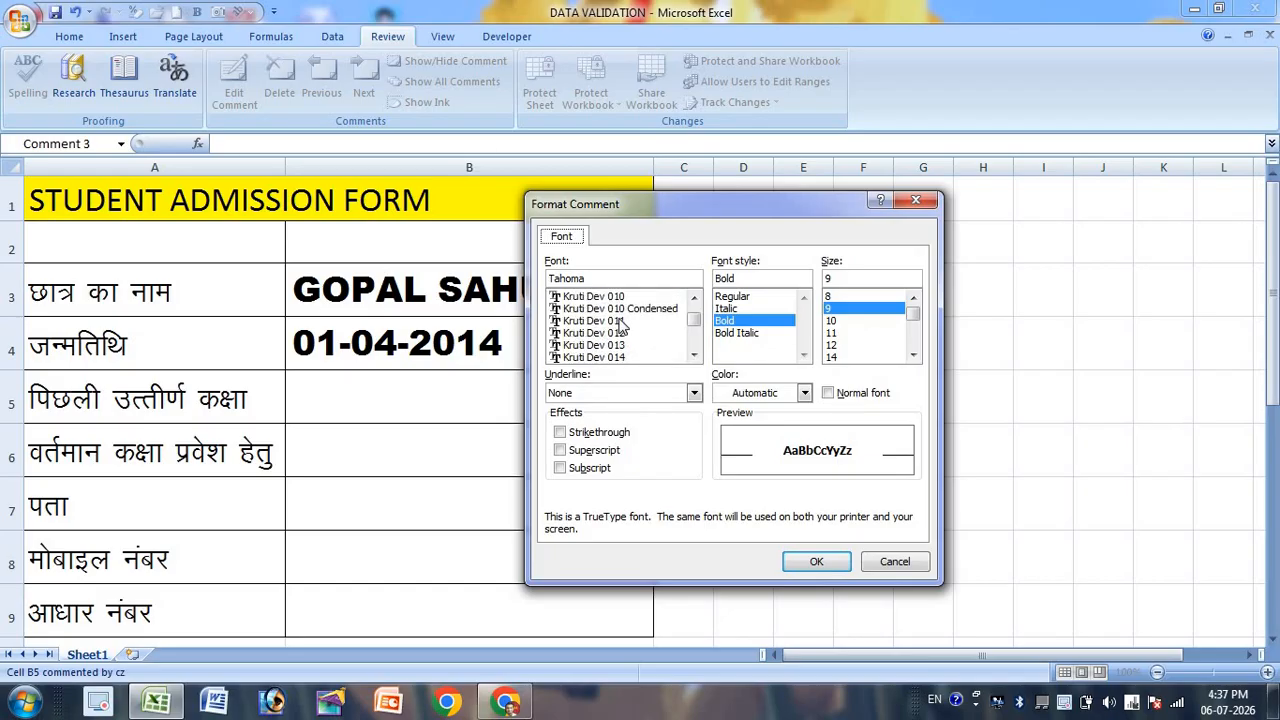
left_click(622, 320)
left_click(913, 355)
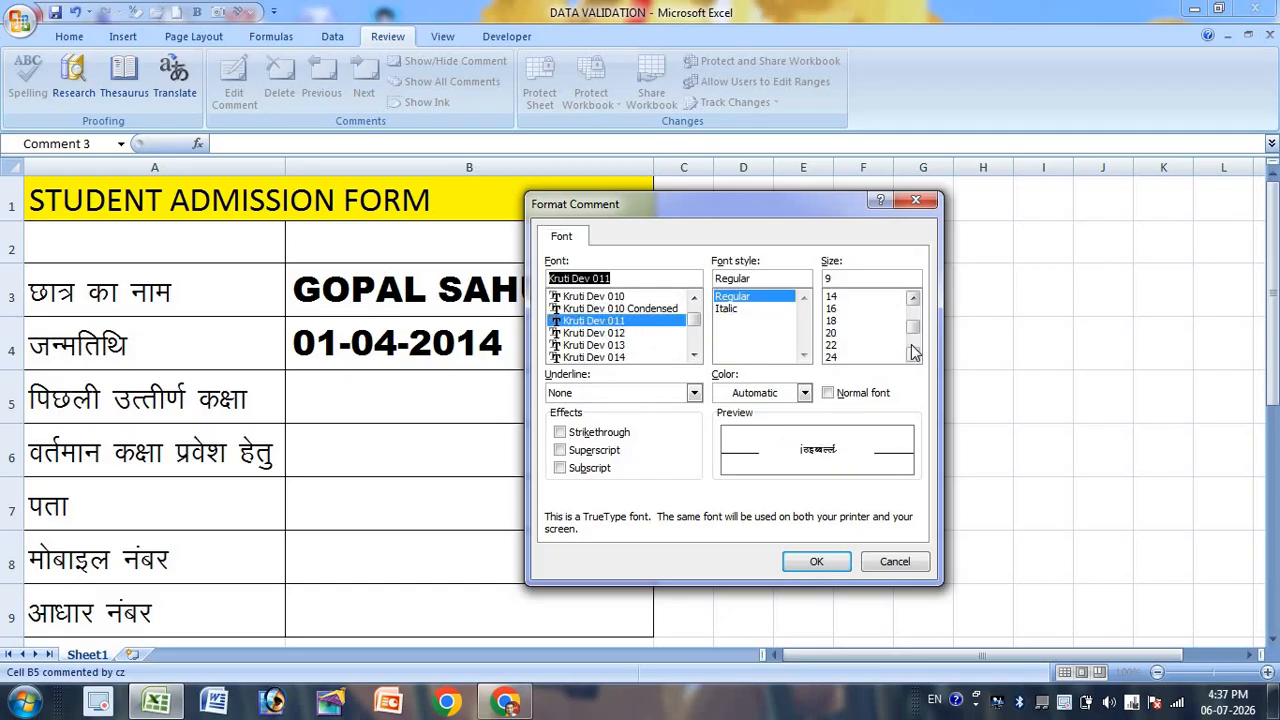
left_click(835, 297)
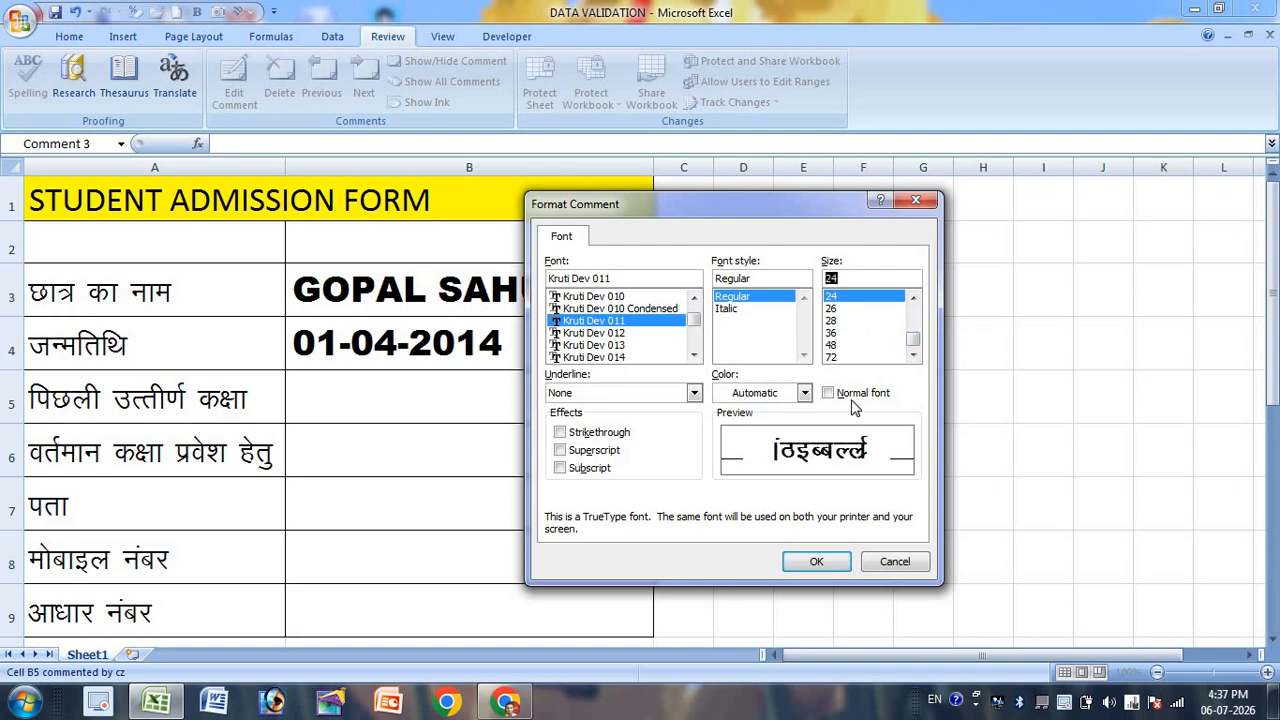
left_click(810, 560)
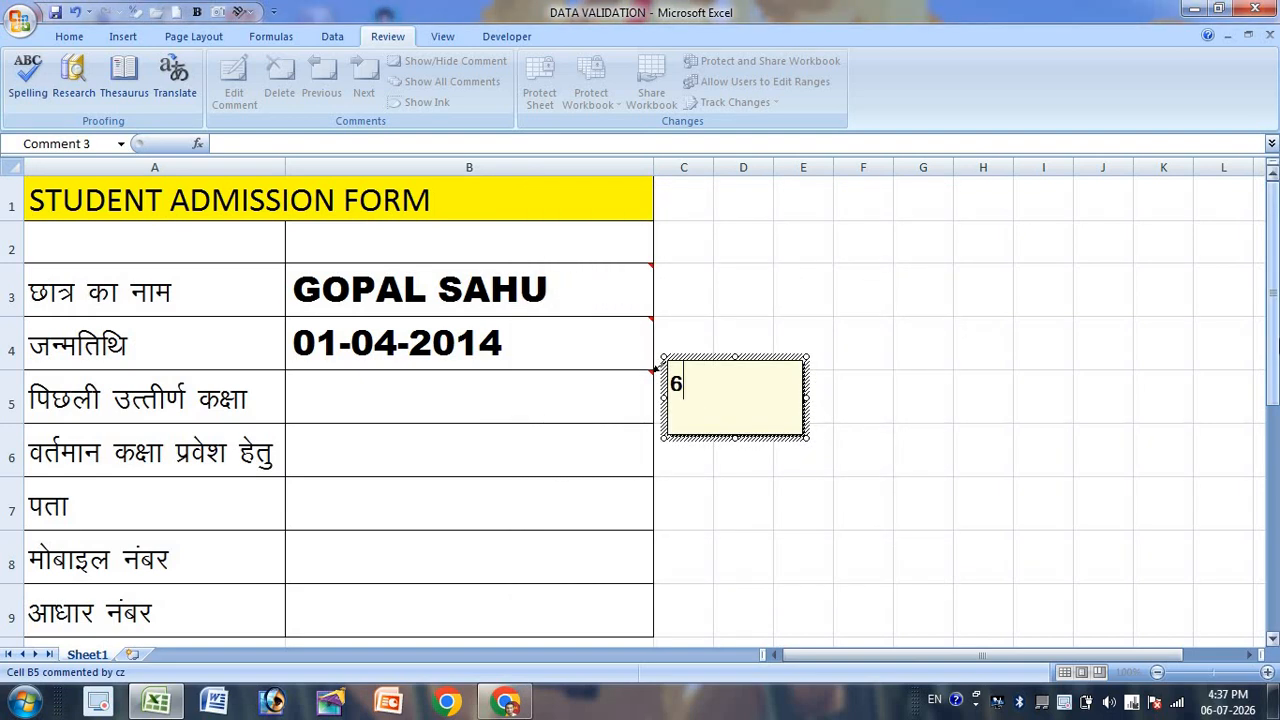
- List the allowed classes 6वी, 7वी, 8वी, 9वी and 10वी on separate lines in cell B5's comment
type("वे")
key("BackSpace")
key("BackSpace")
type("वोए")
key("BackSpace")
type(",")
key("BackSpace")
key("BackSpace")
type("ी")
key("Return")
type("7वो")
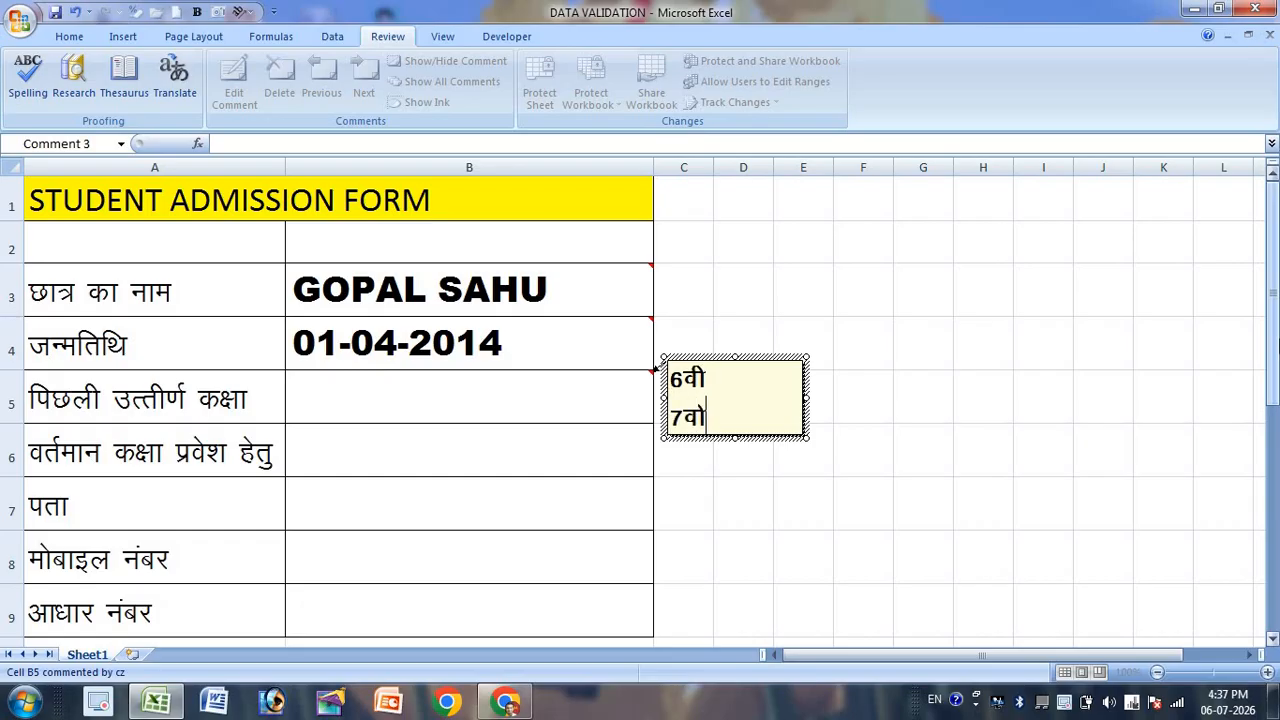
key("BackSpace")
type("ी")
key("Return")
type("8वी")
key("Return")
type("9")
type("वी")
key("Return")
type("10व")
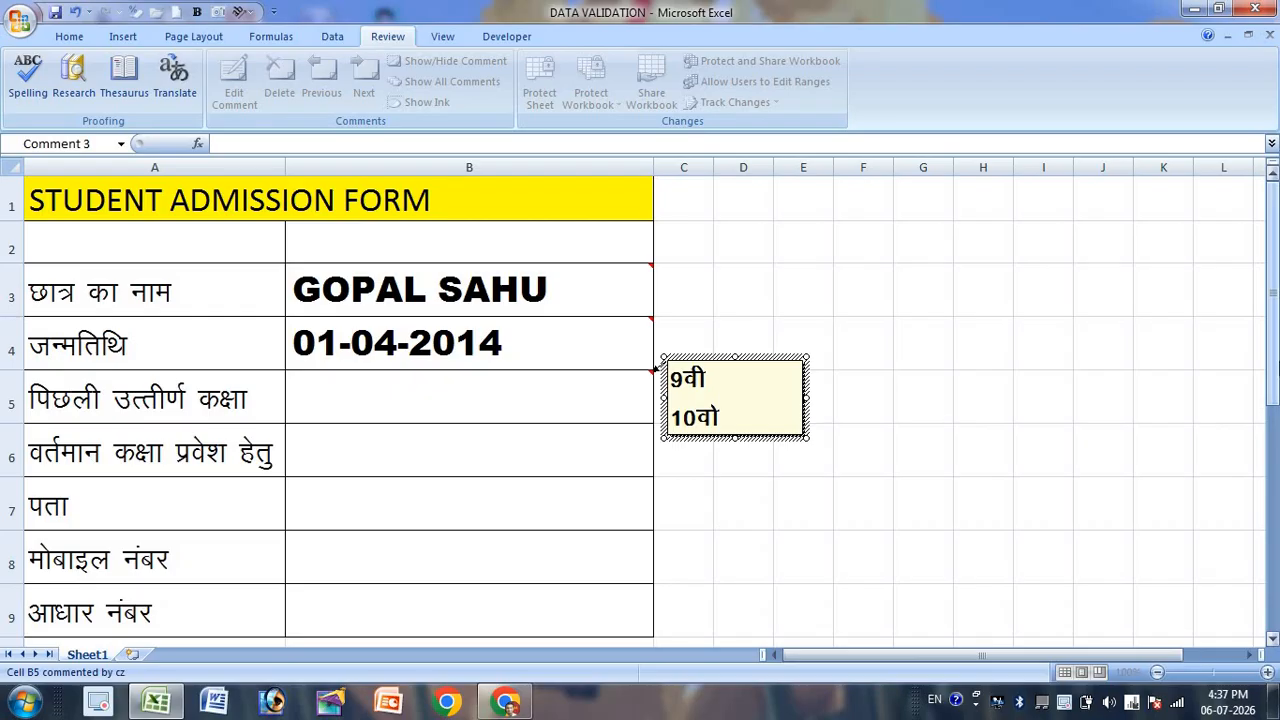
- Resize cell B5's comment box to a tall, narrow shape that fits the five class lines
left_click(737, 437)
left_click_drag(735, 437, 735, 628)
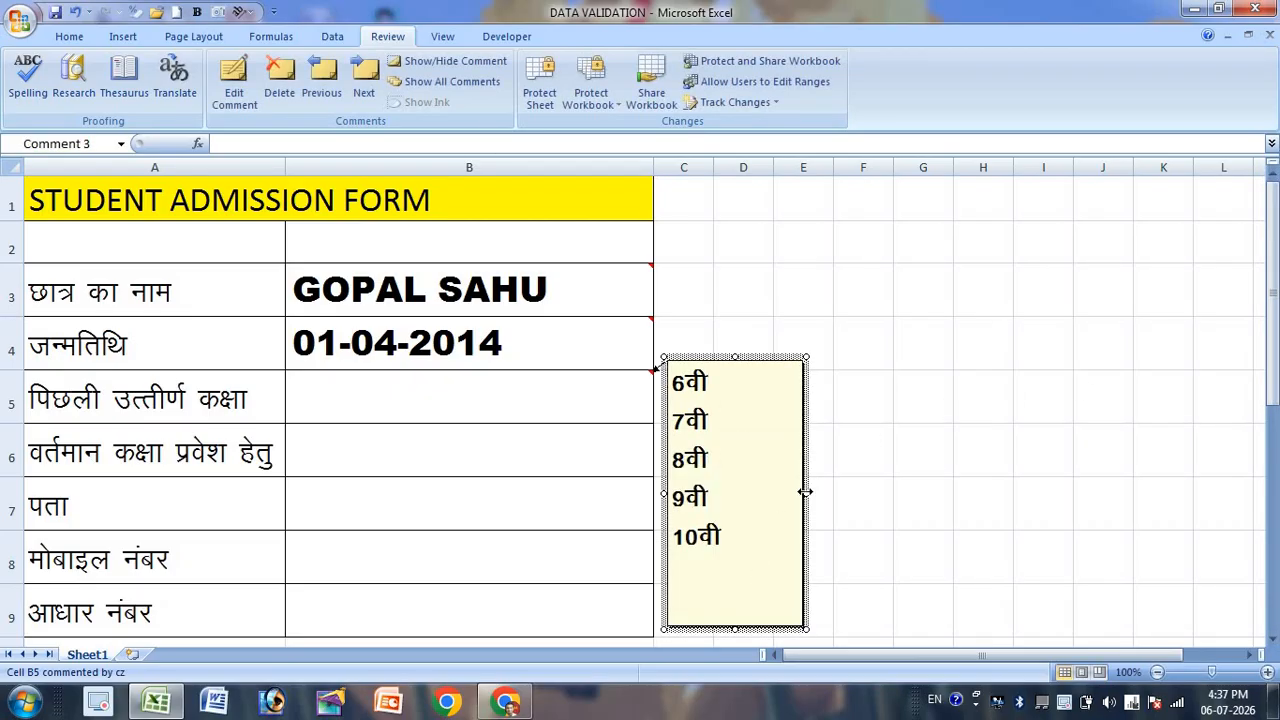
left_click_drag(806, 493, 737, 500)
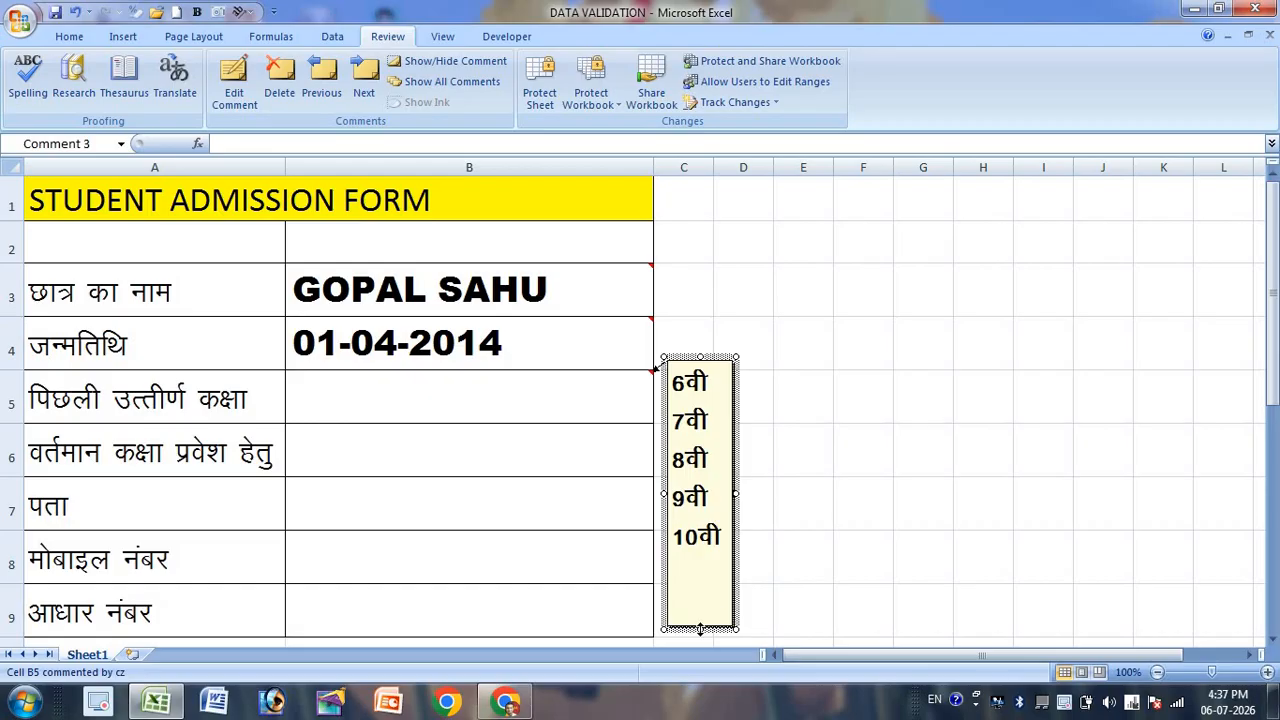
left_click_drag(699, 600, 686, 560)
key("Delete")
left_click(897, 445)
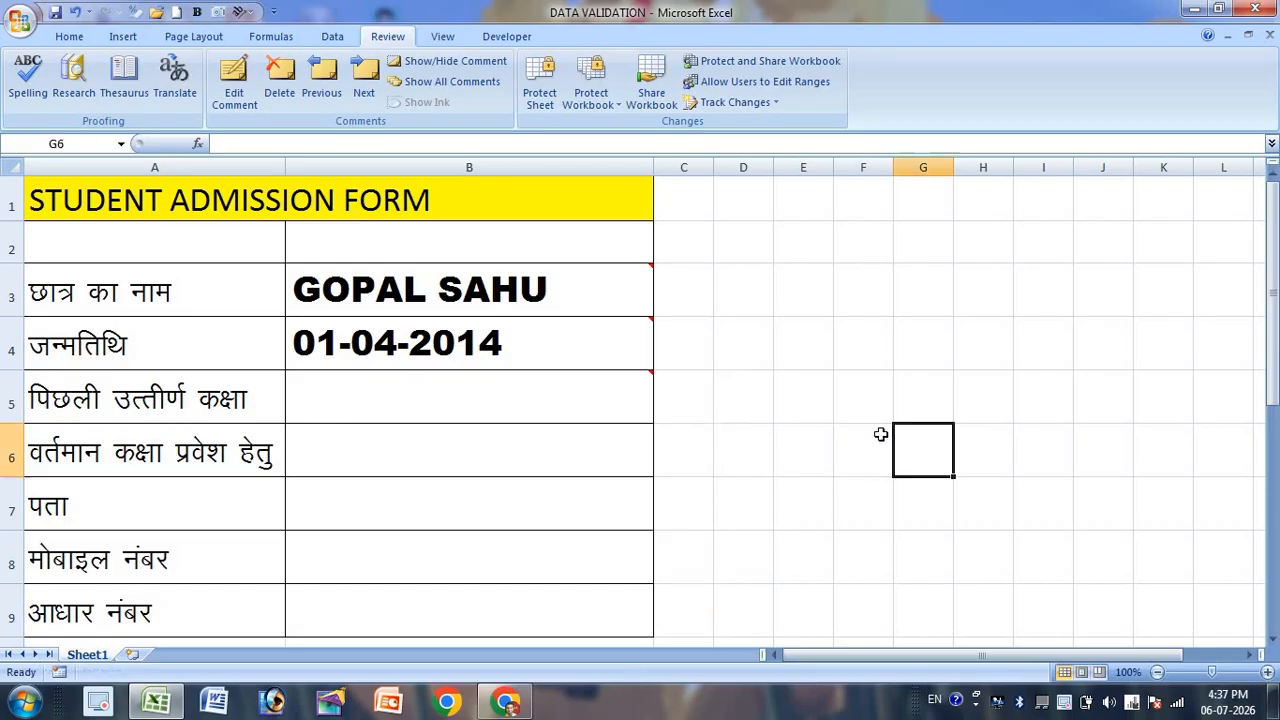
- Set cell B5's data validation to a List with the source 6th,7th,8th,9th,10th
left_click(588, 408)
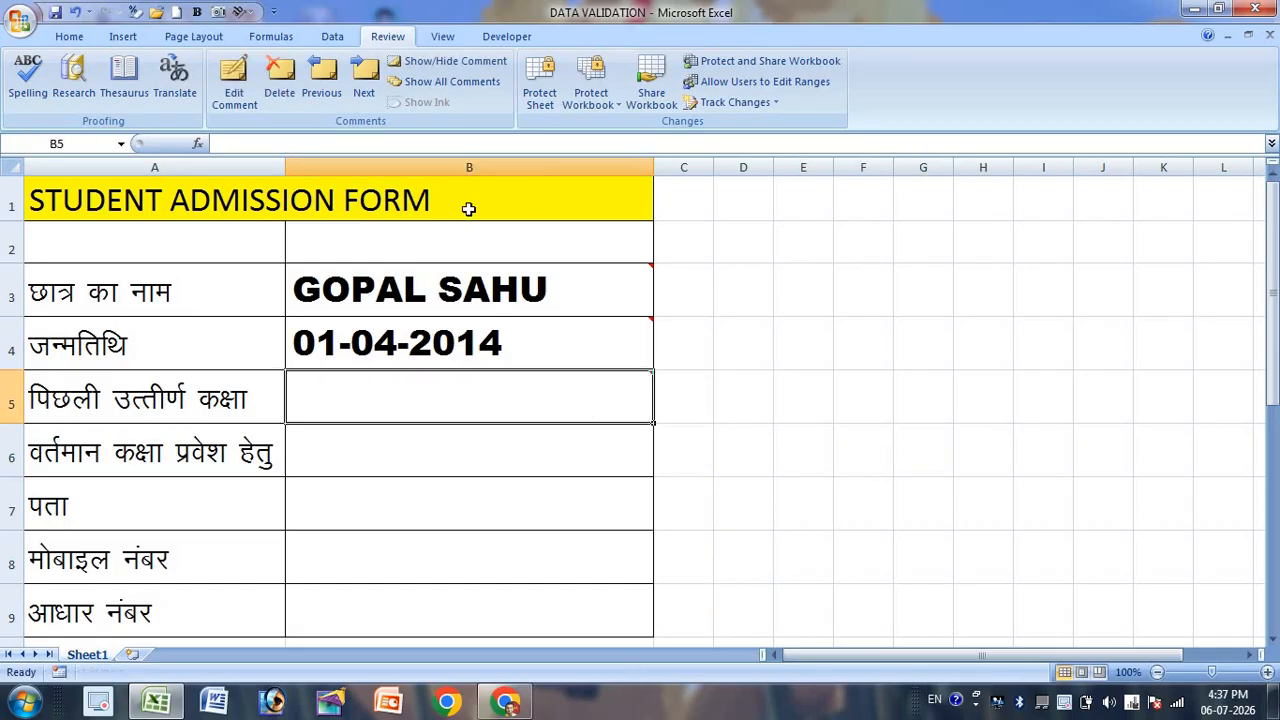
left_click(333, 36)
left_click(725, 78)
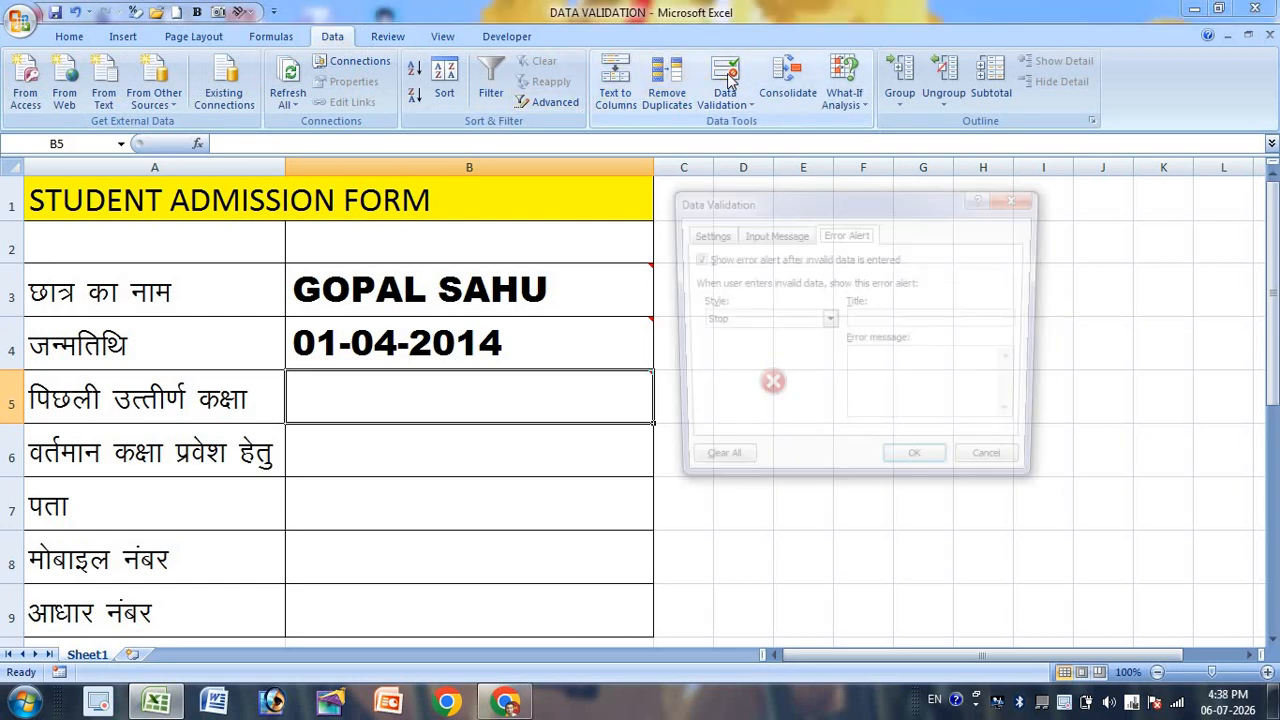
left_click(705, 234)
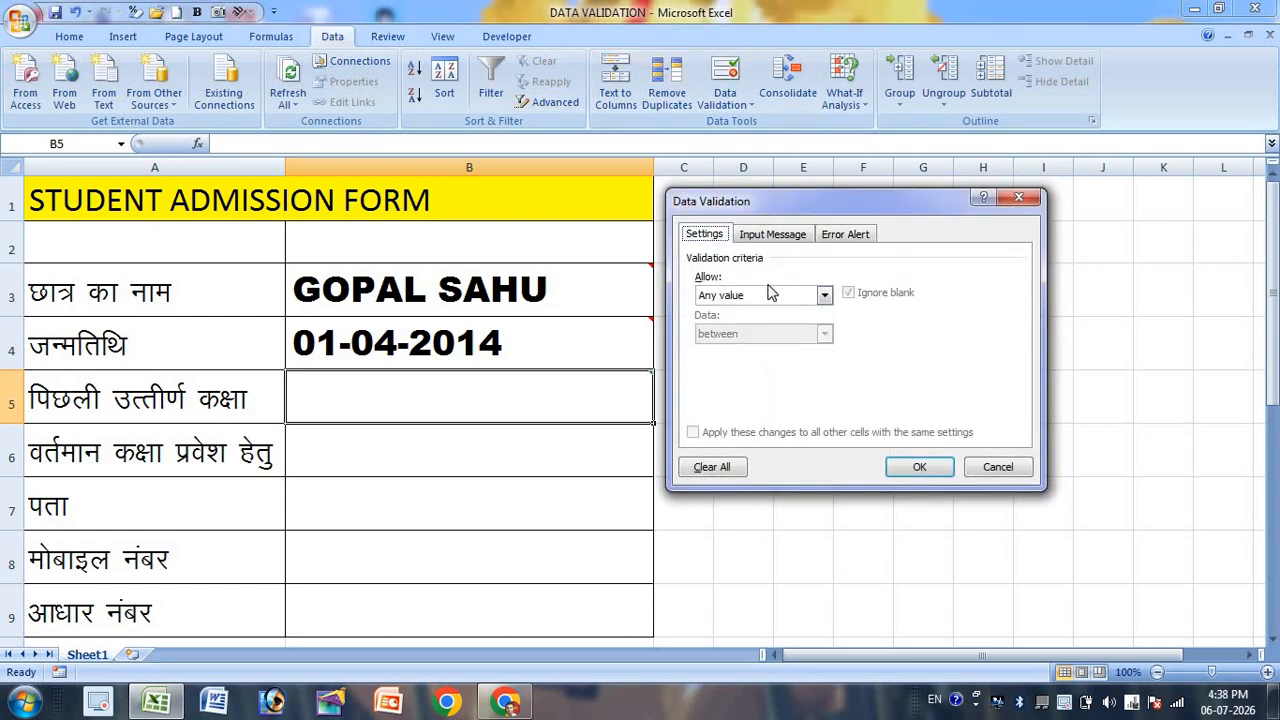
left_click(783, 297)
left_click(757, 349)
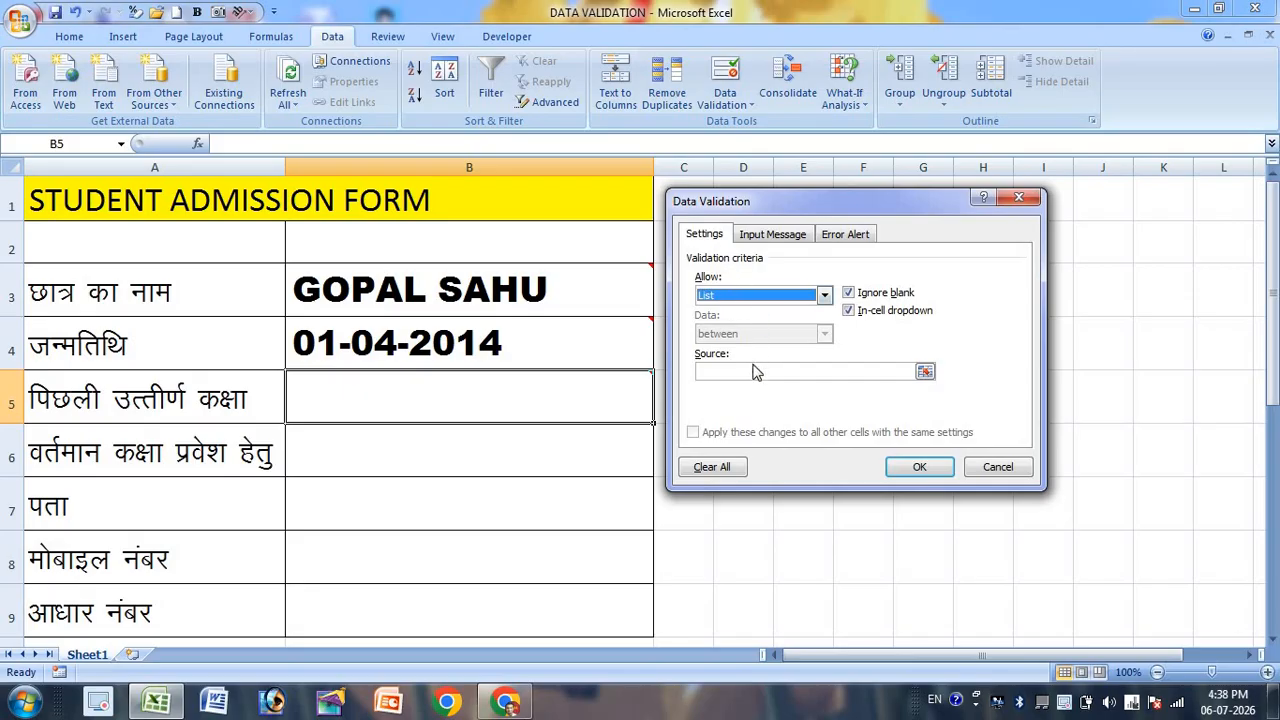
left_click(753, 372)
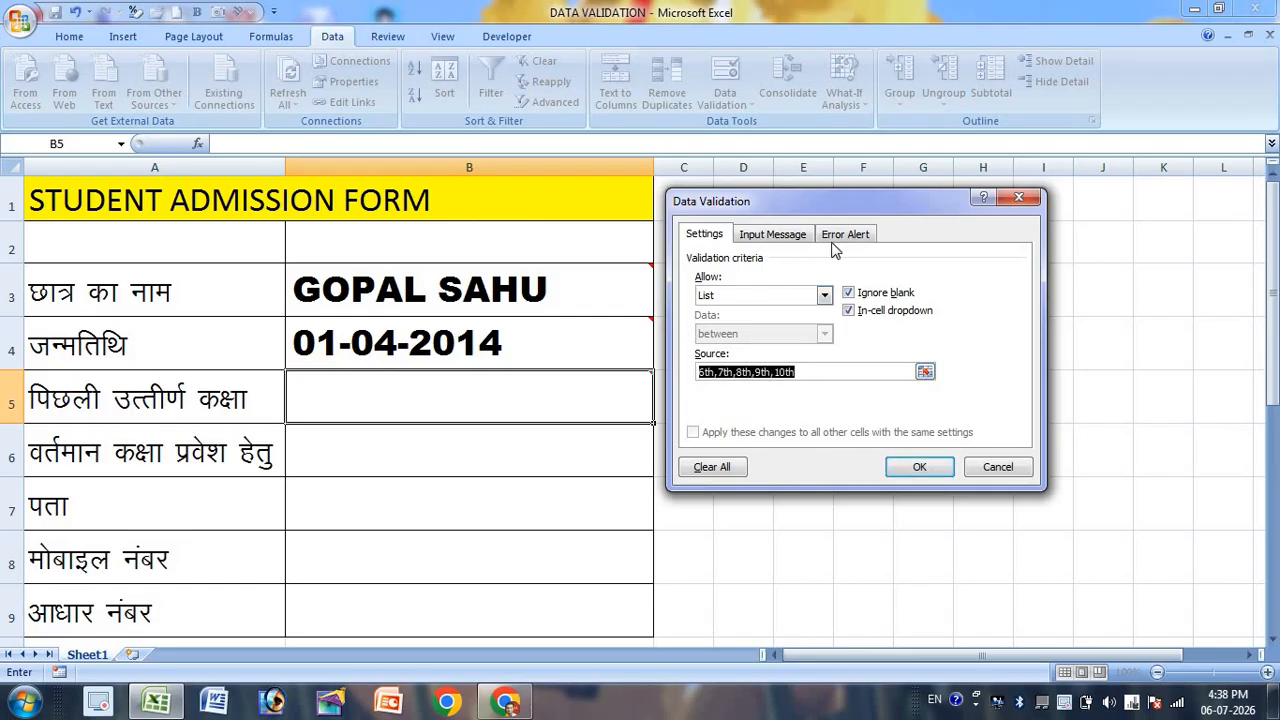
- Give cell B5's validation a Stop error alert titled msg with the message 6th,7th,8th,9th,10th
left_click(876, 236)
left_click(881, 322)
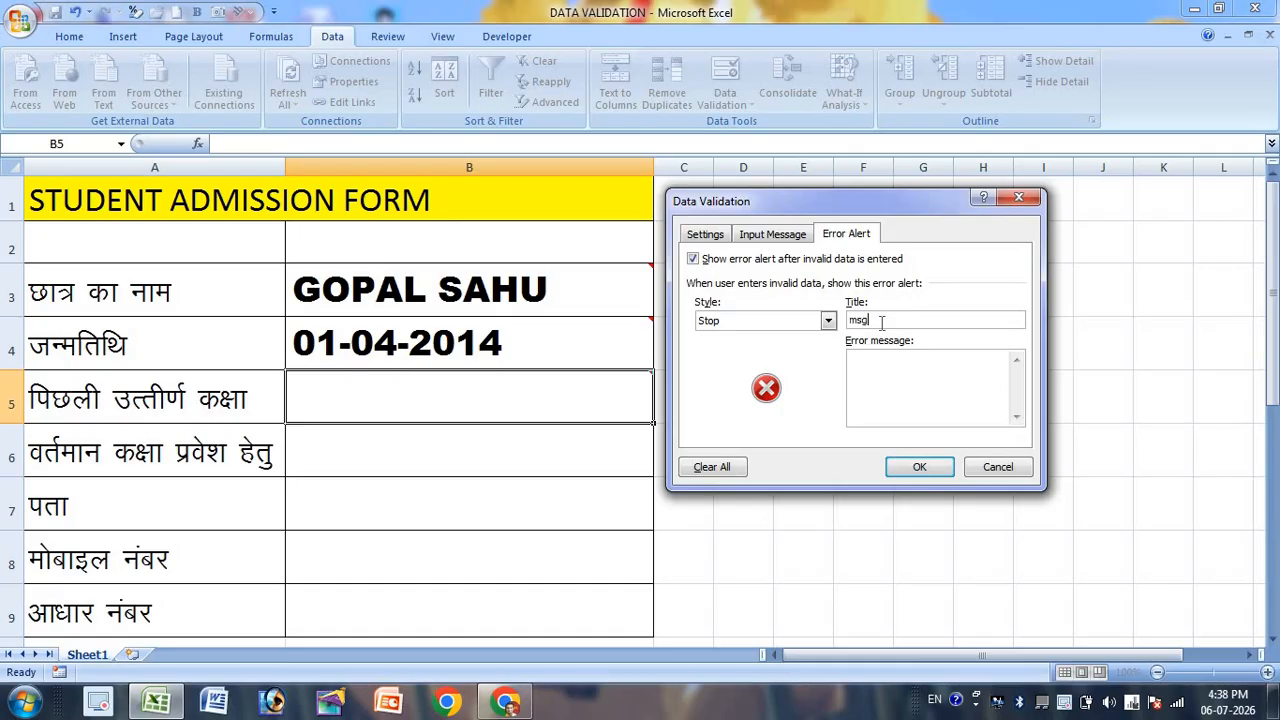
left_click(895, 405)
type("6th,7th,8th,9th,10th")
left_click(919, 467)
left_click(707, 449)
- Test cell B5's validation by entering the disallowed class 5th, and cancel the rejected entry
left_click(528, 400)
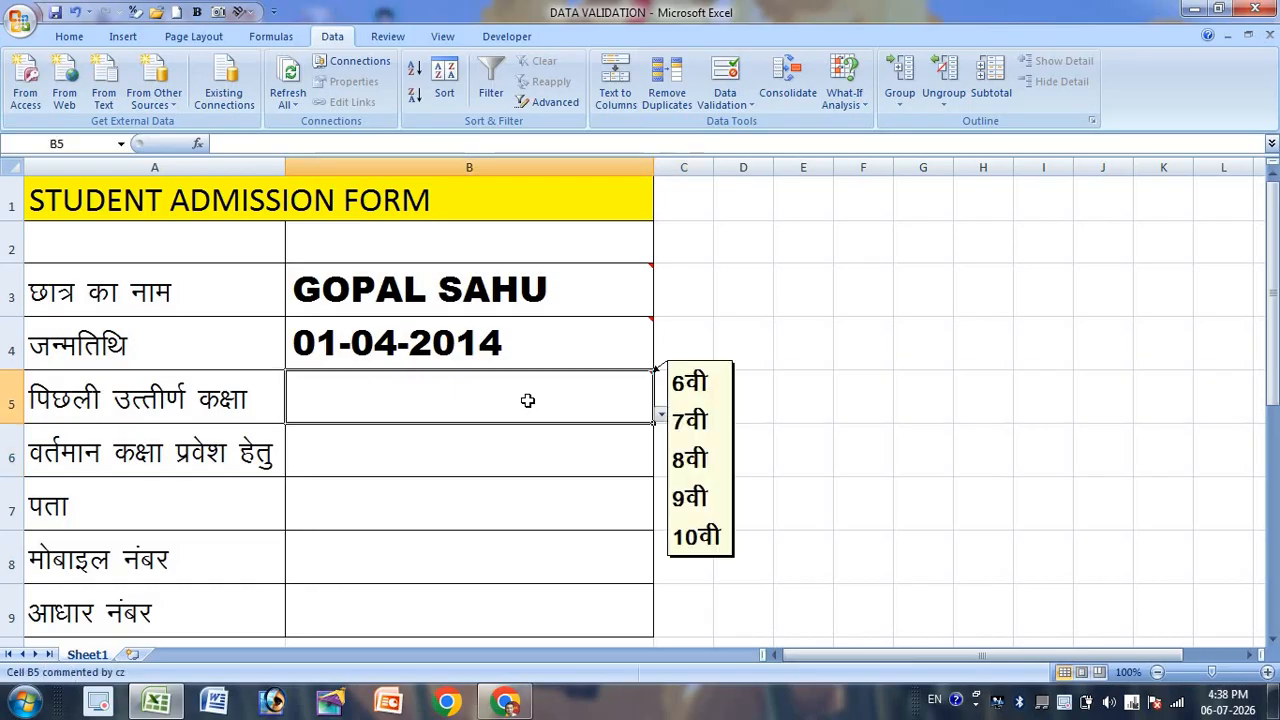
type("5th")
key("Return")
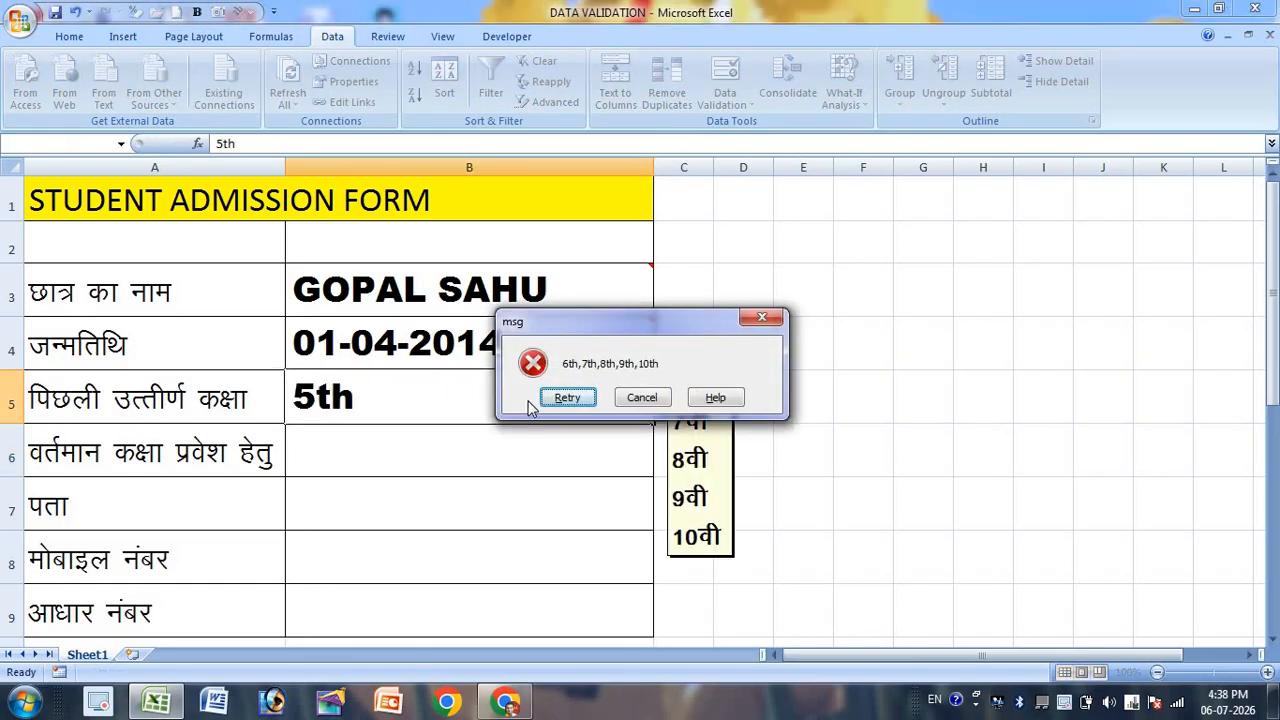
left_click(632, 397)
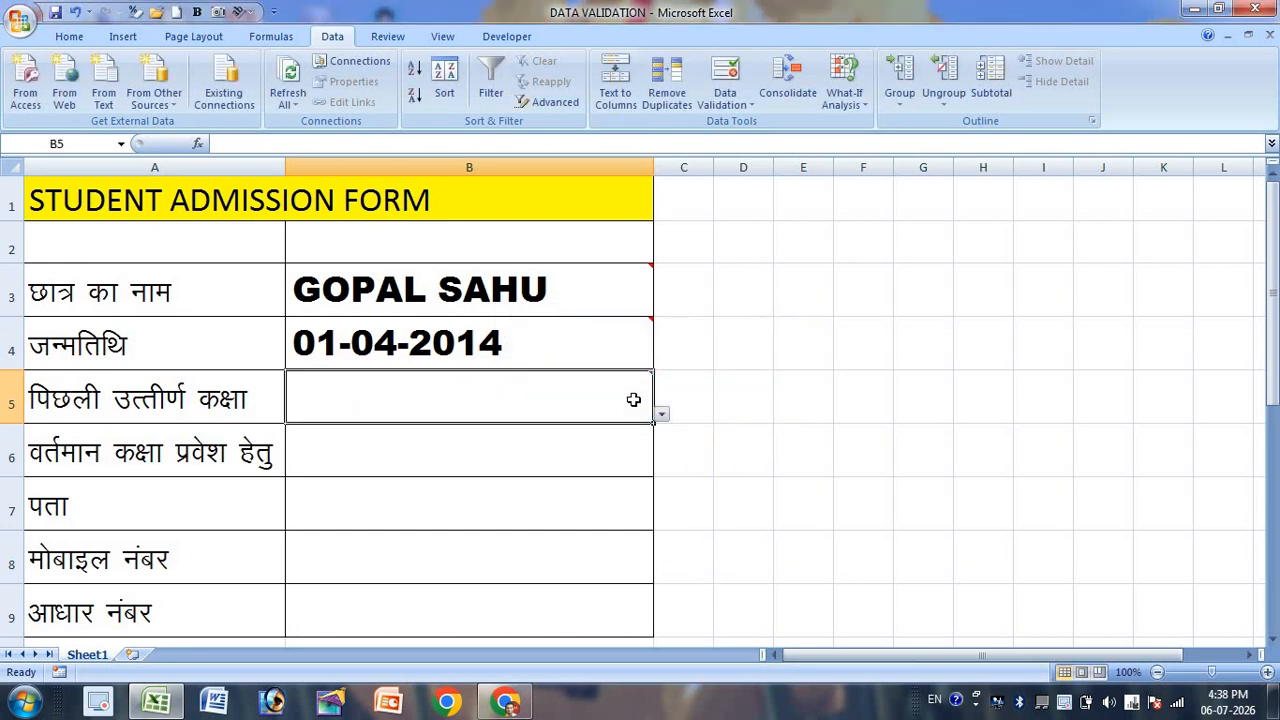
left_click(936, 444)
mouse_move(598, 395)
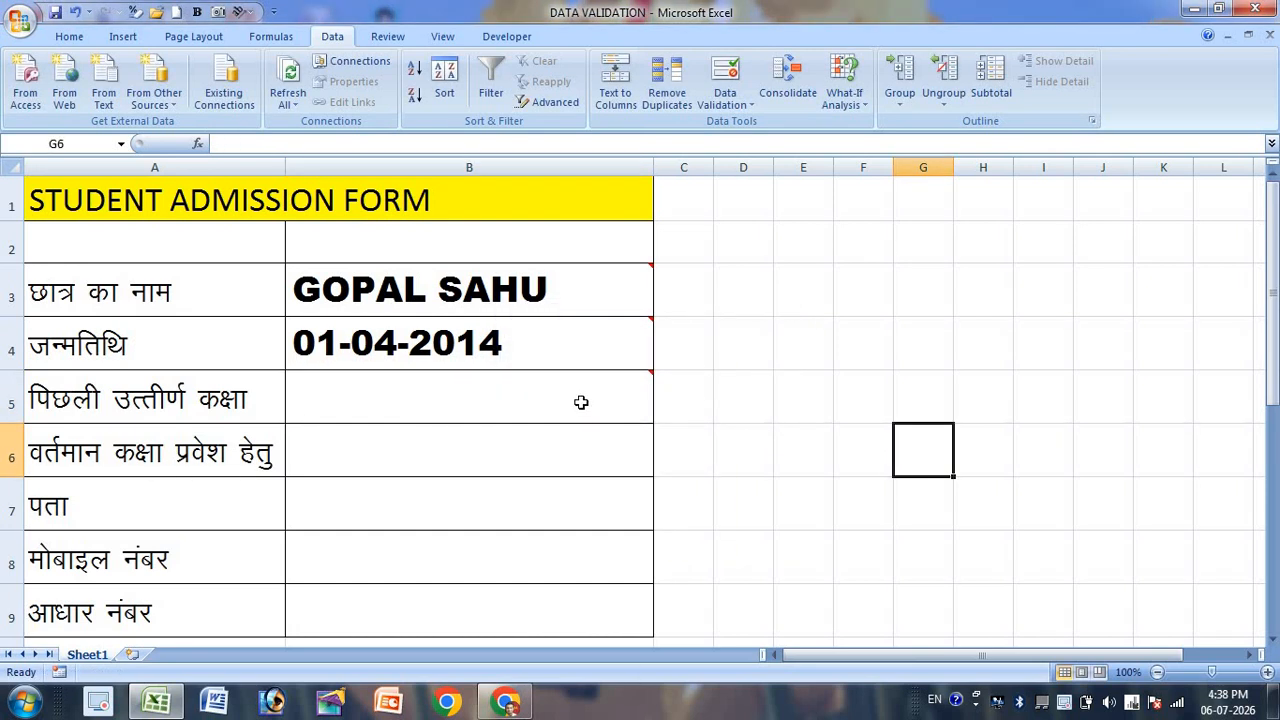
- Add an input message to cell B6 with the title fdsfdsa and the text fdsafdsafdsafdsa
left_click(555, 449)
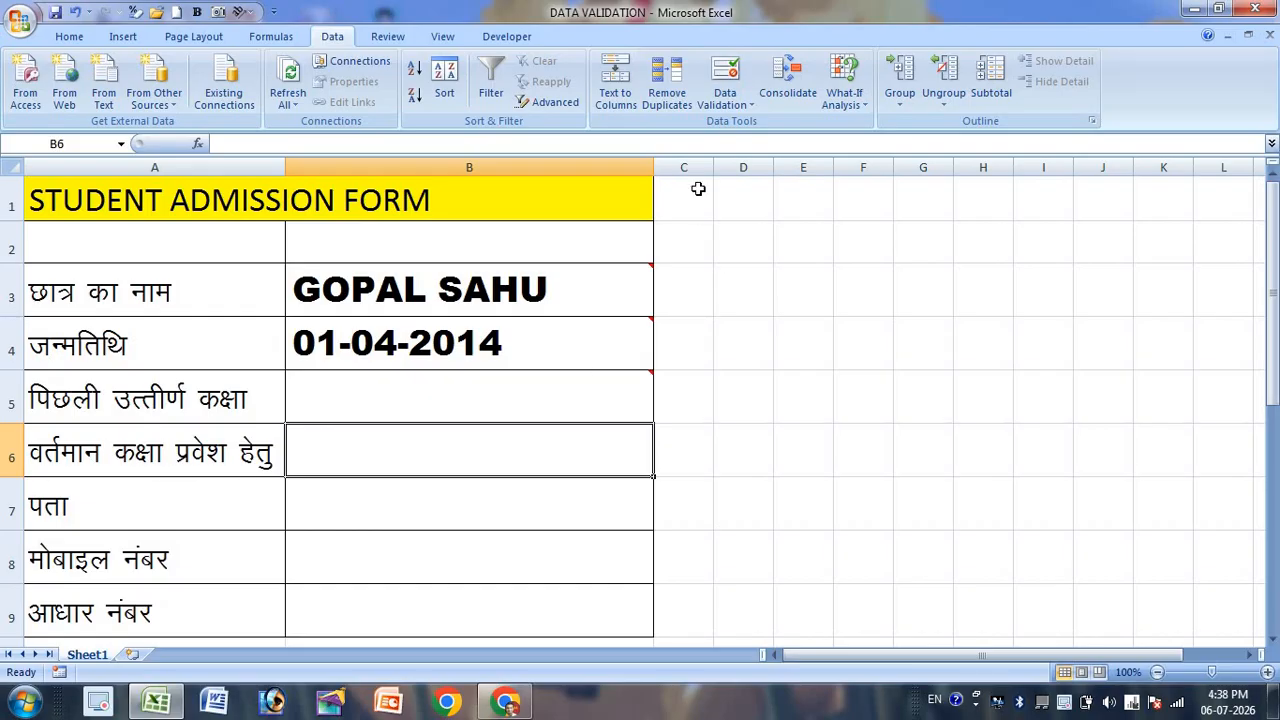
left_click(724, 94)
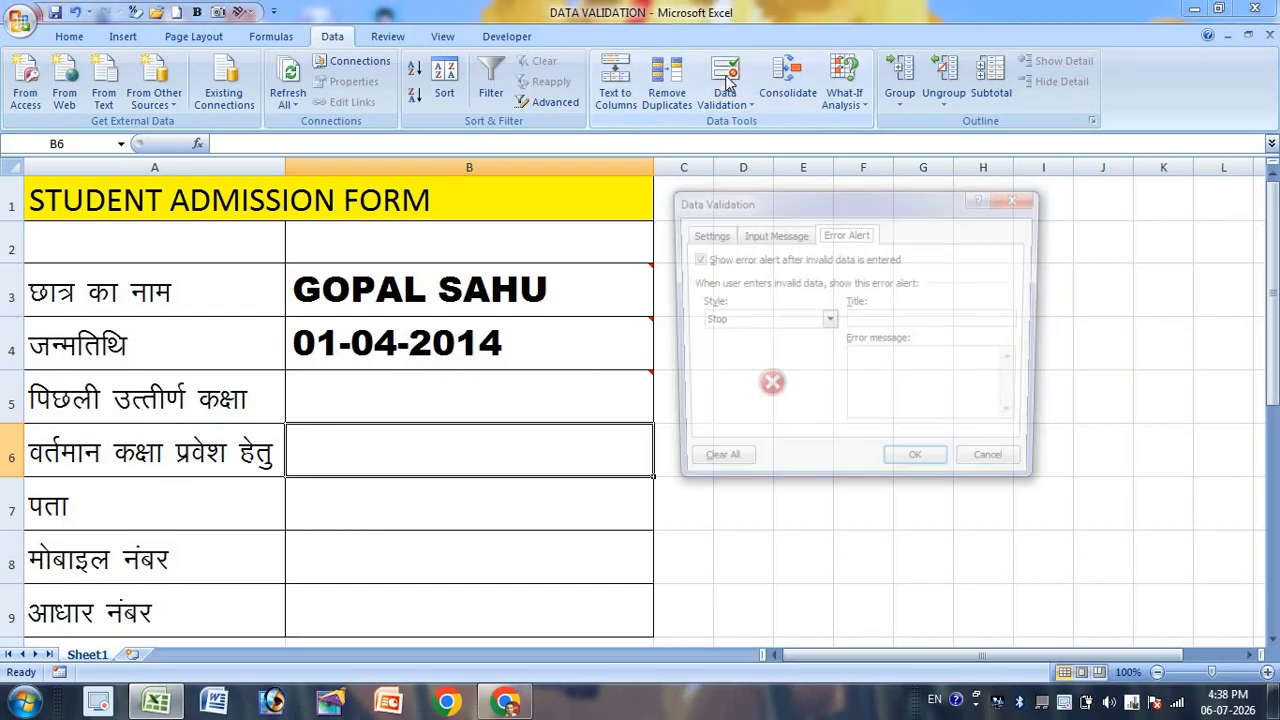
left_click(771, 236)
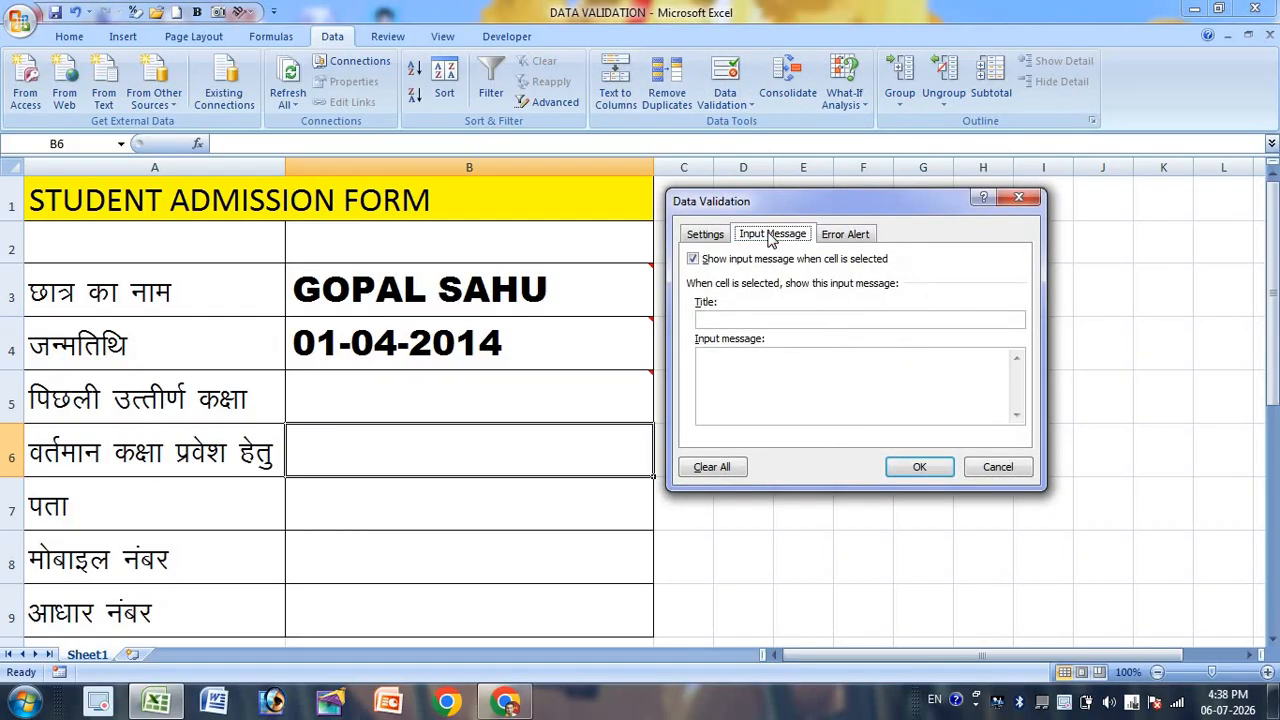
left_click(731, 320)
type("fdsfdsa")
left_click(728, 382)
type("fdsafdsafd")
left_click(912, 466)
left_click(1025, 465)
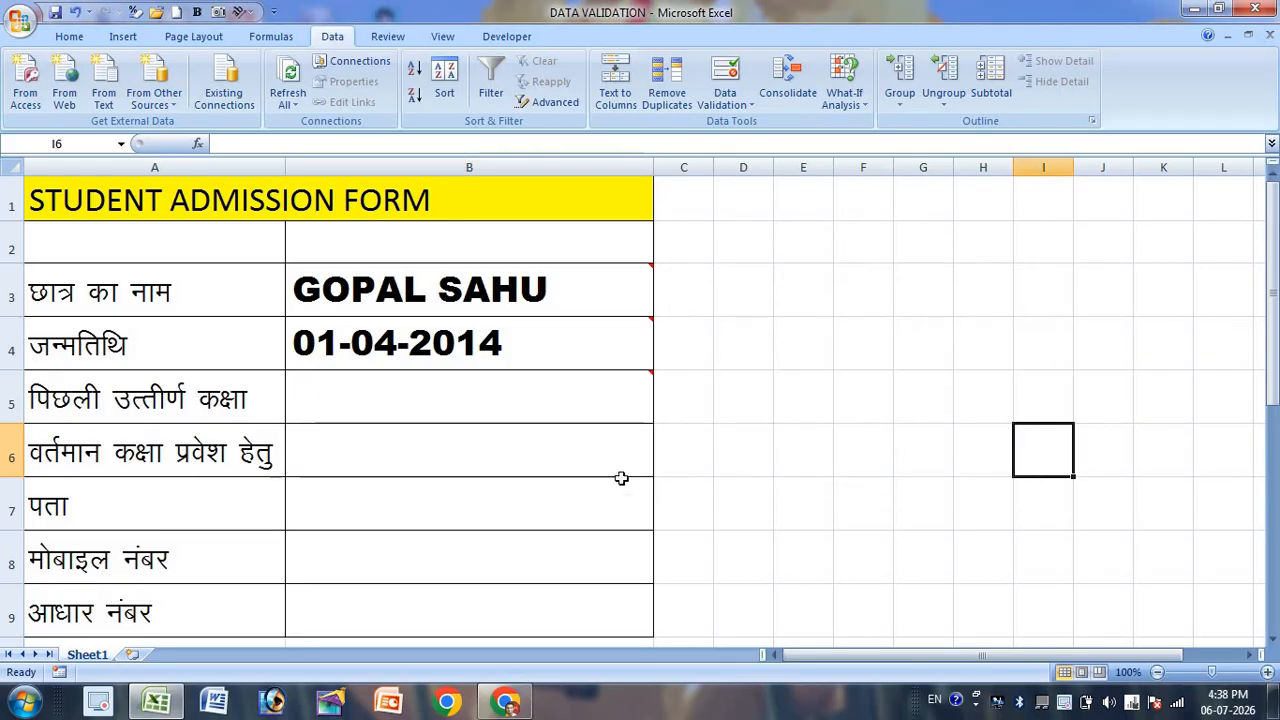
- Show cell B6's input message and compare it with the comments on cells B4, B3 and B5
left_click(834, 590)
left_click(595, 450)
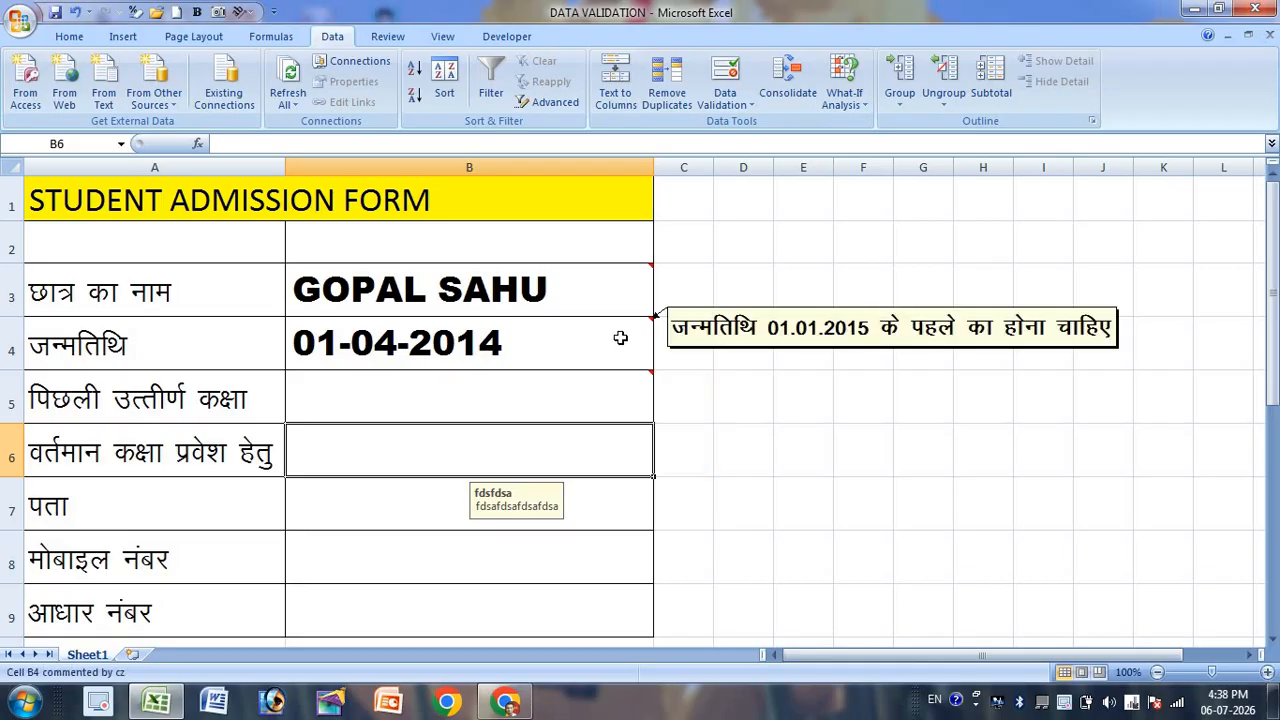
mouse_move(612, 296)
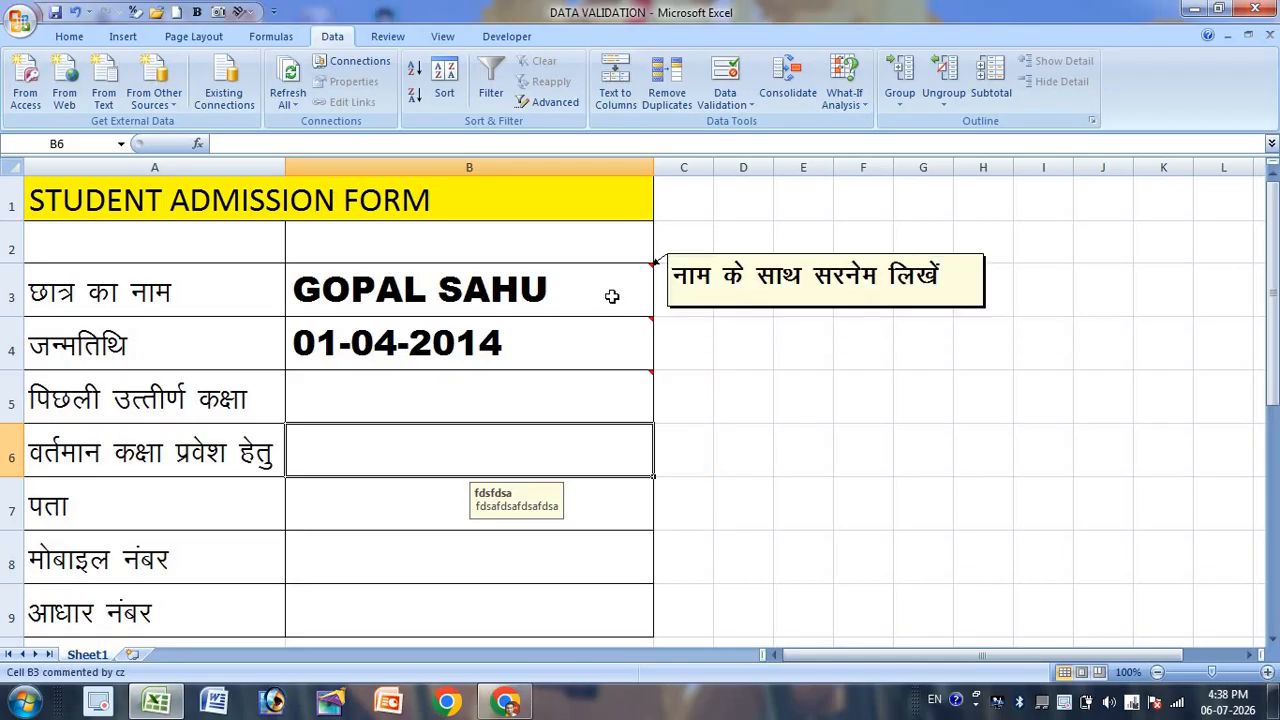
left_click(610, 387)
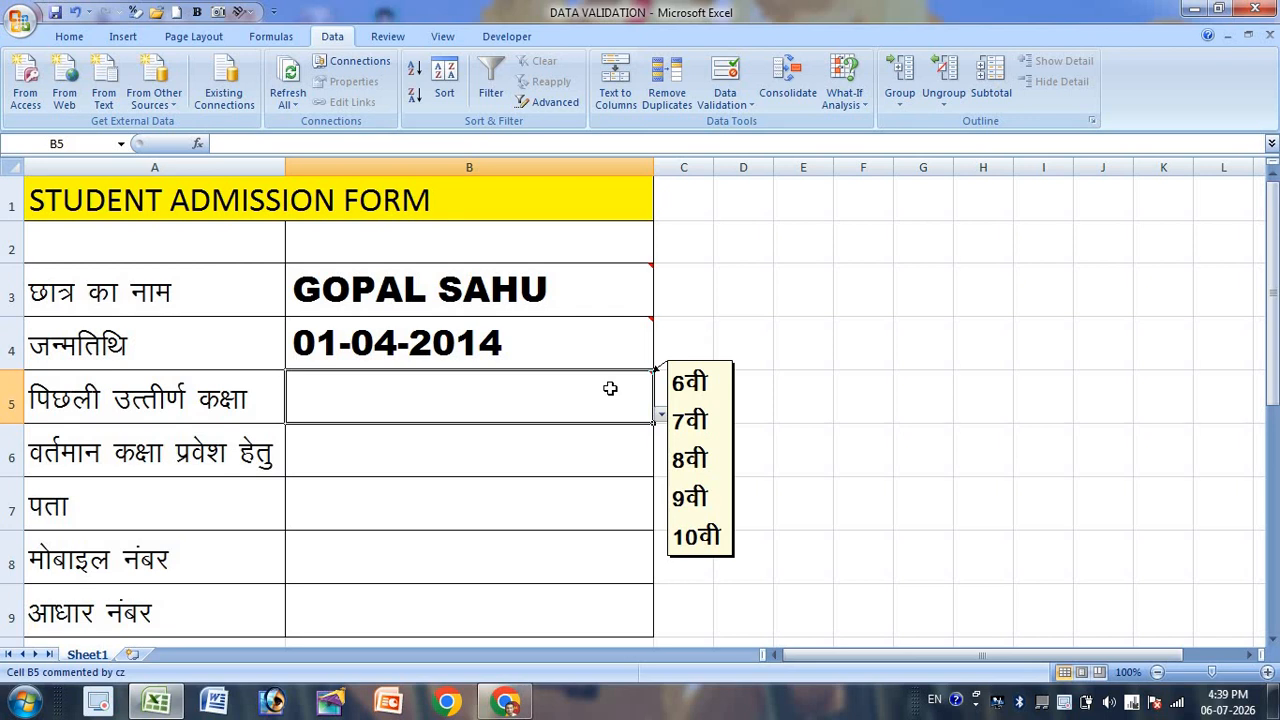
- Try out a Text length validation equal to 10 on the mobile number cell B8, without applying it
left_click(494, 538)
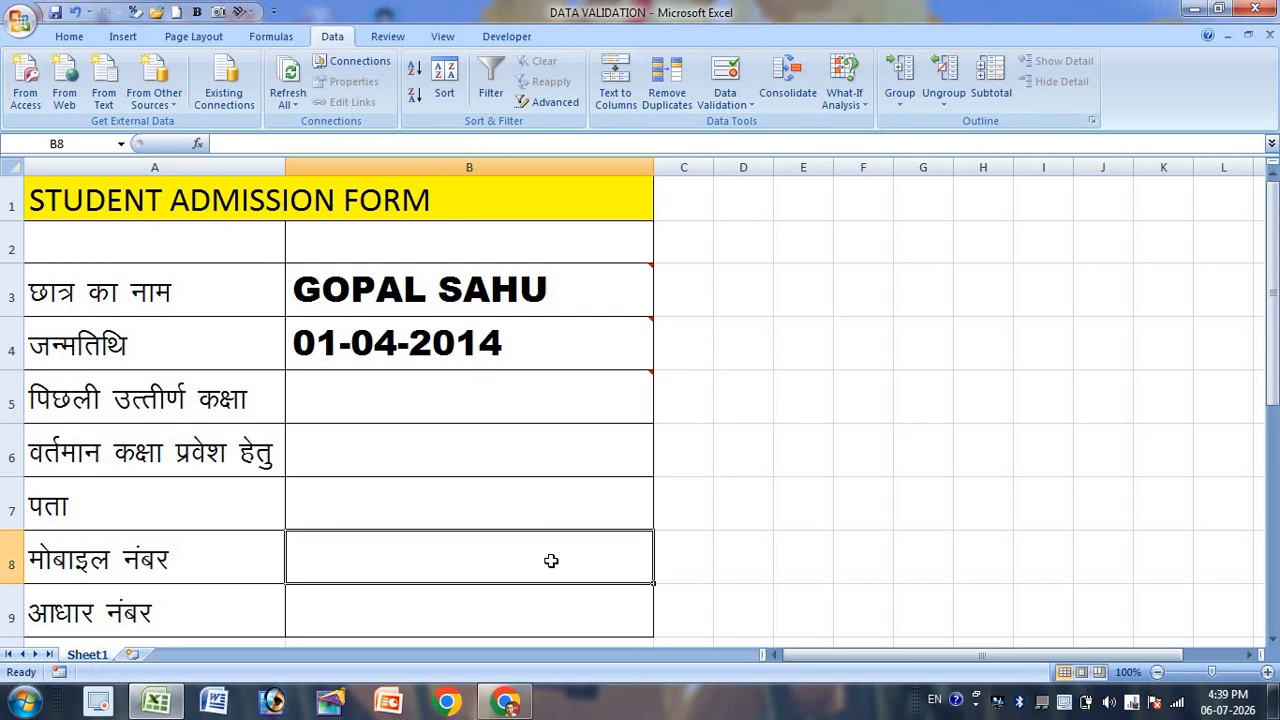
left_click(725, 85)
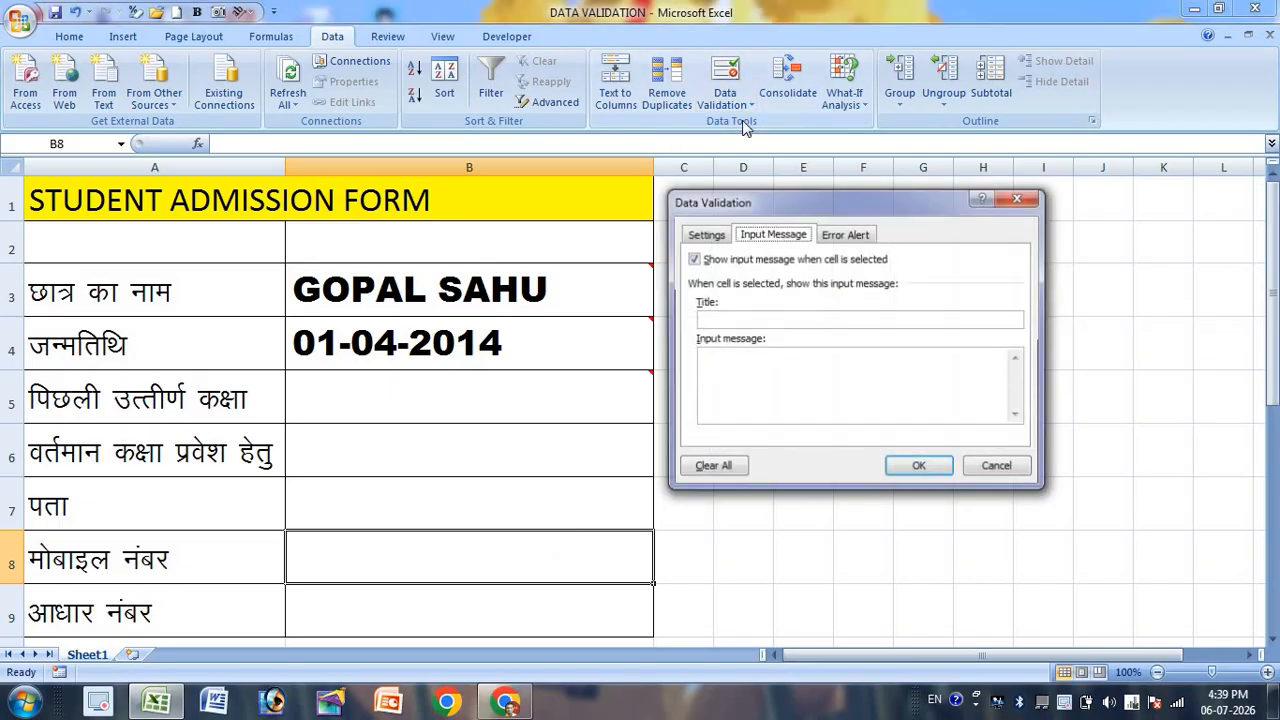
left_click(705, 234)
left_click(737, 295)
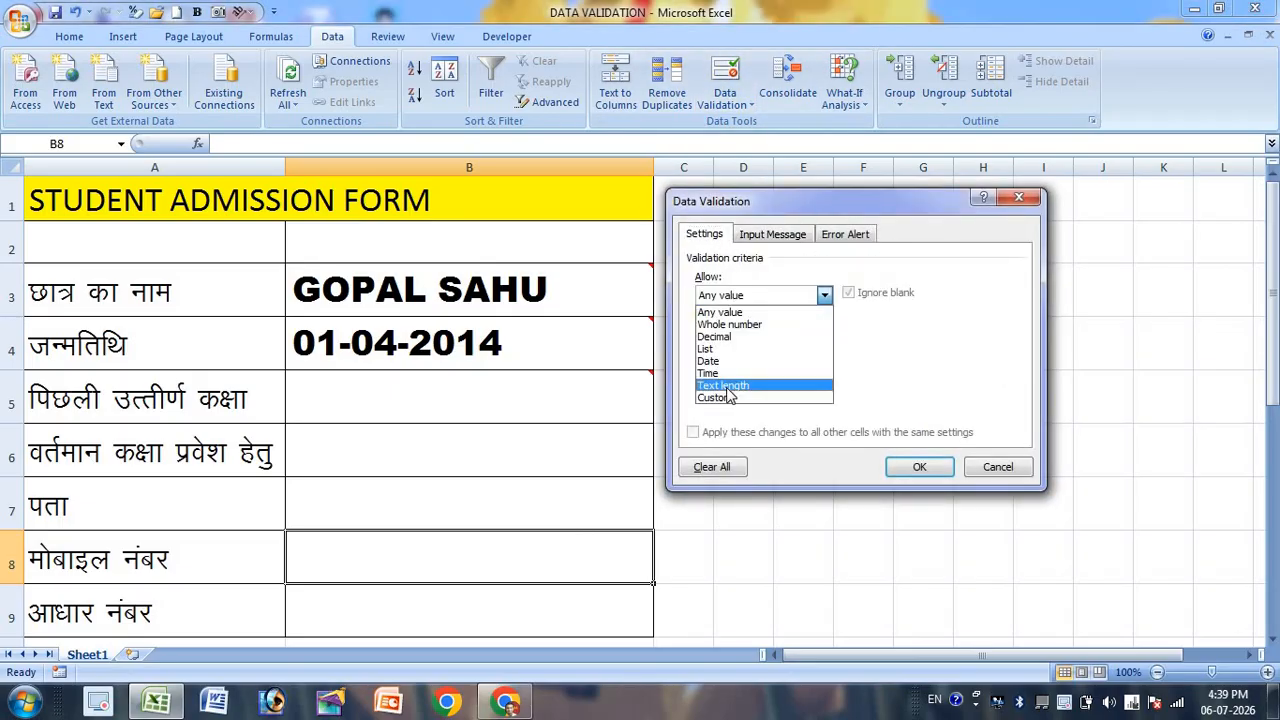
left_click(728, 388)
left_click(752, 334)
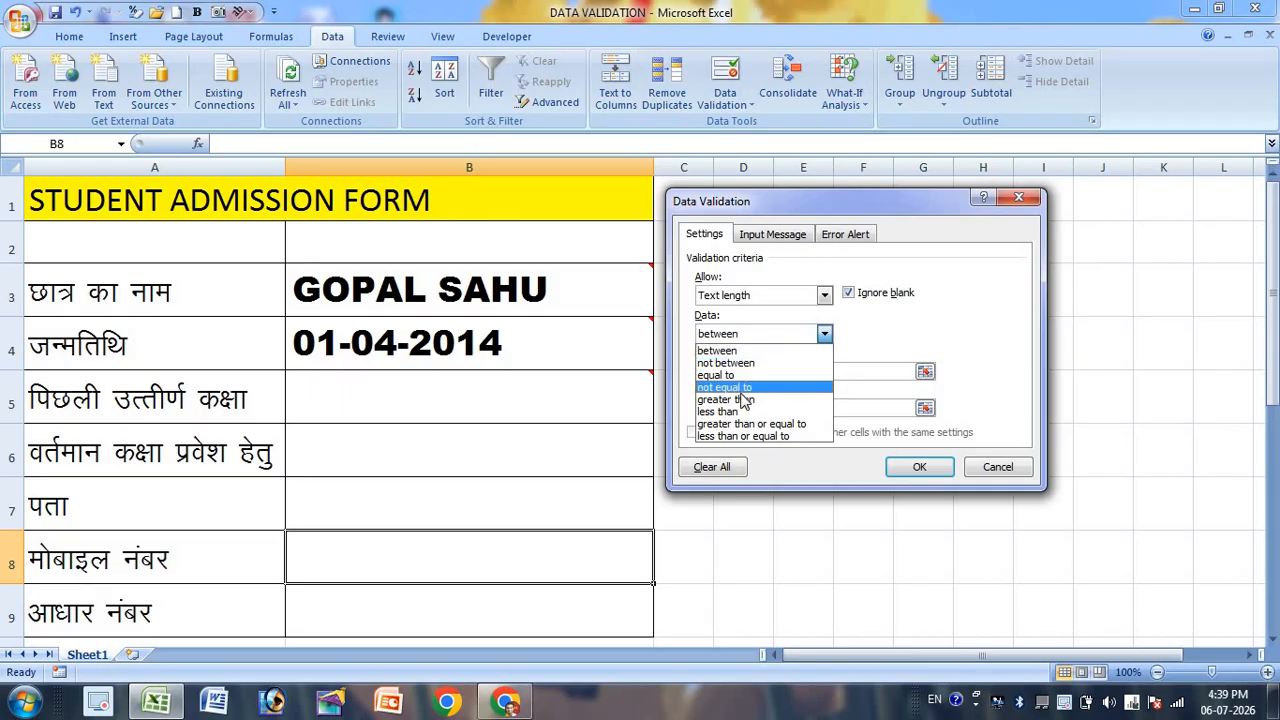
left_click(739, 375)
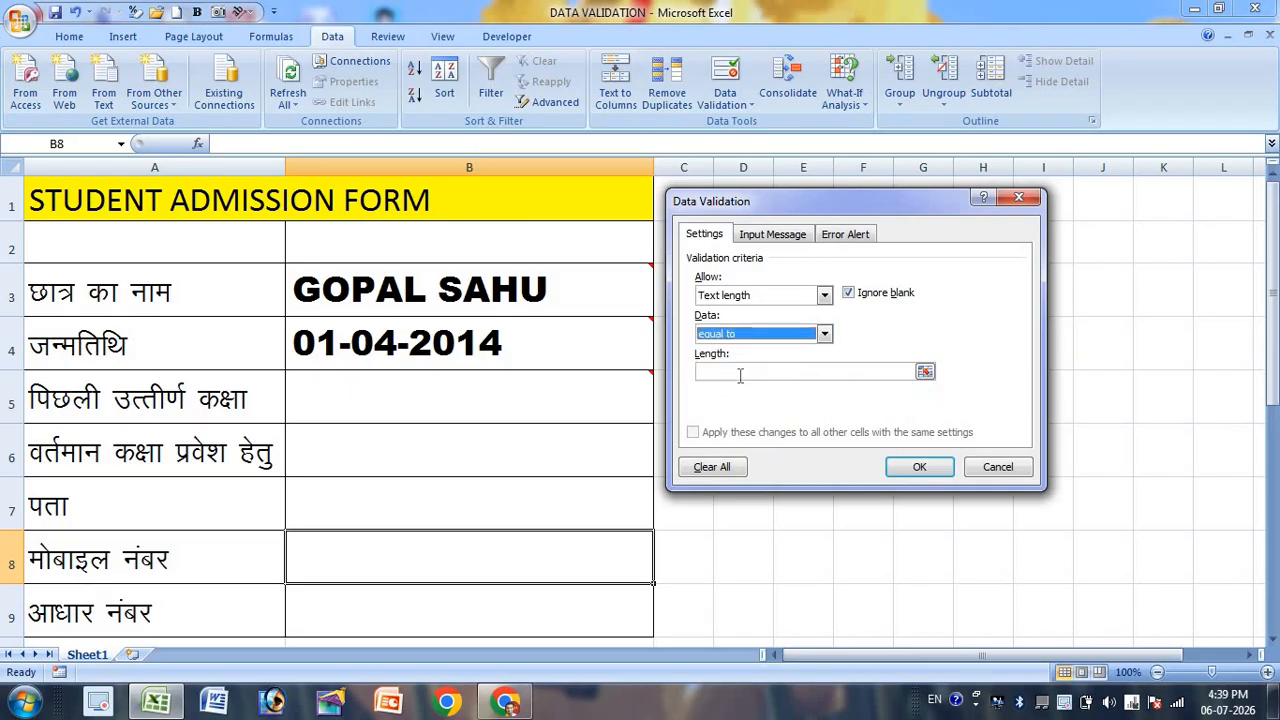
left_click(740, 375)
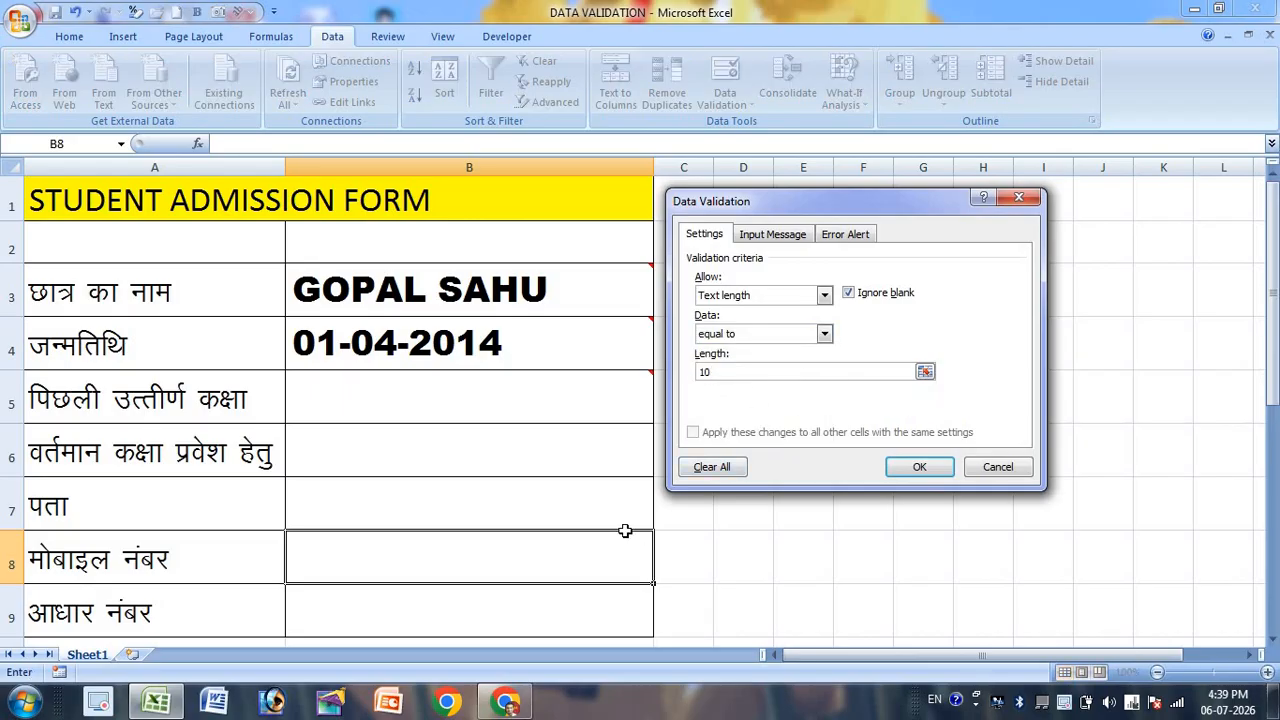
left_click(999, 467)
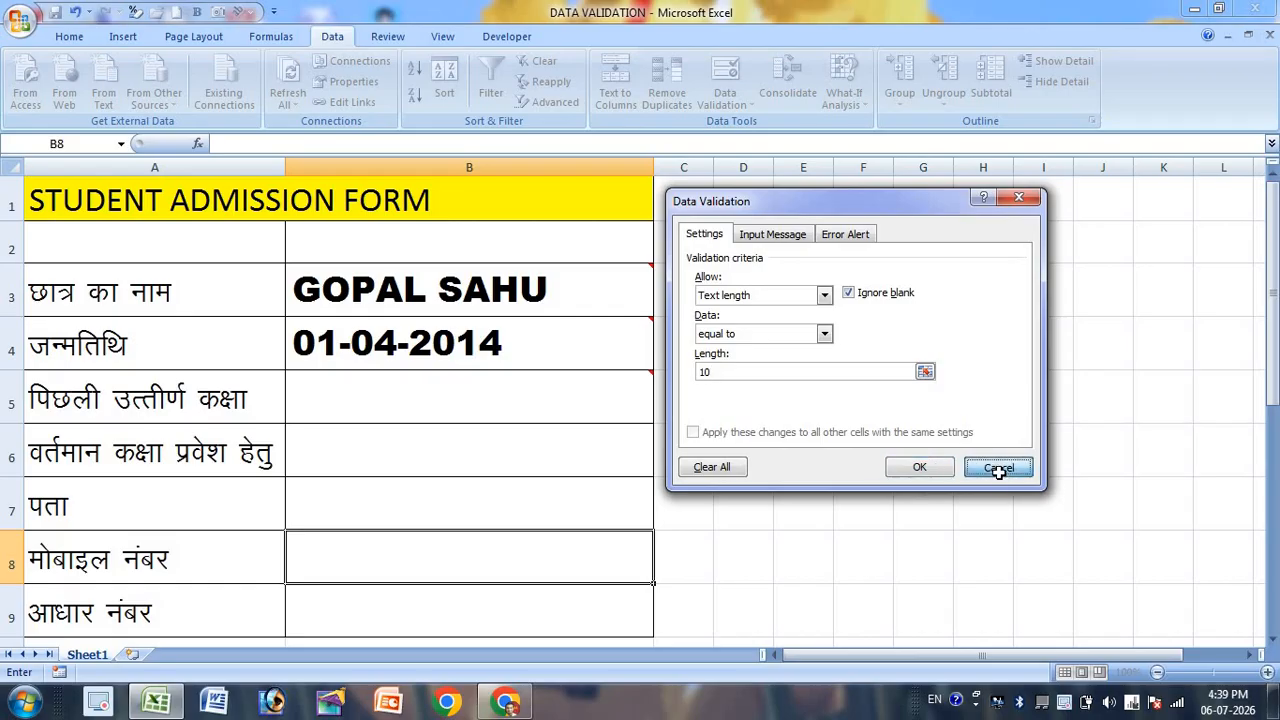
- Enter a 12-digit sample Aadhaar number in cell B9
left_click(555, 612)
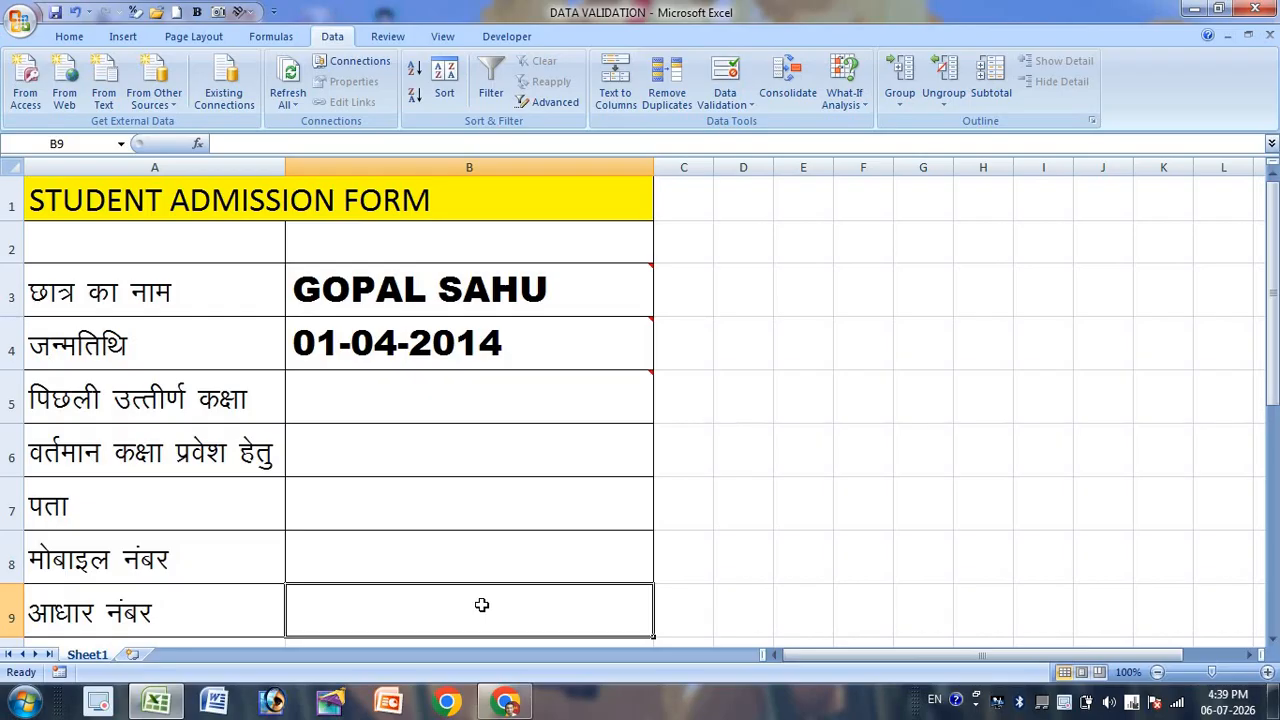
type("121212121")
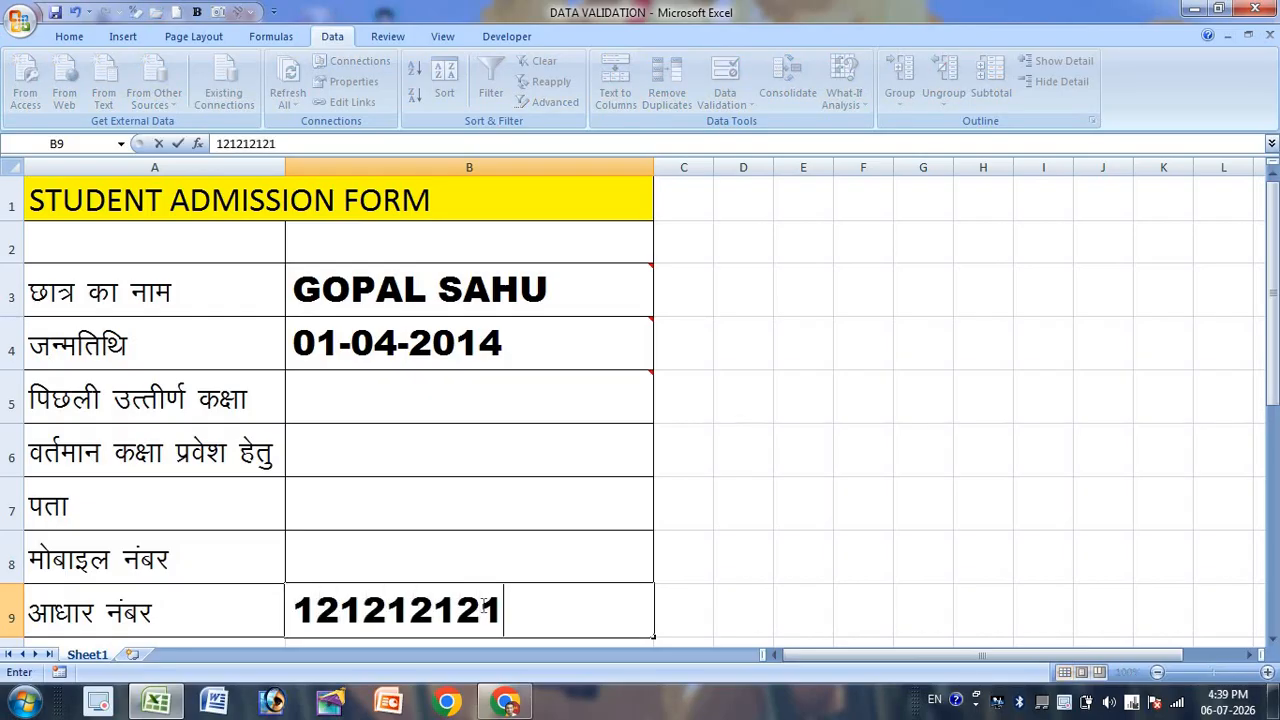
type("212")
key("Return")
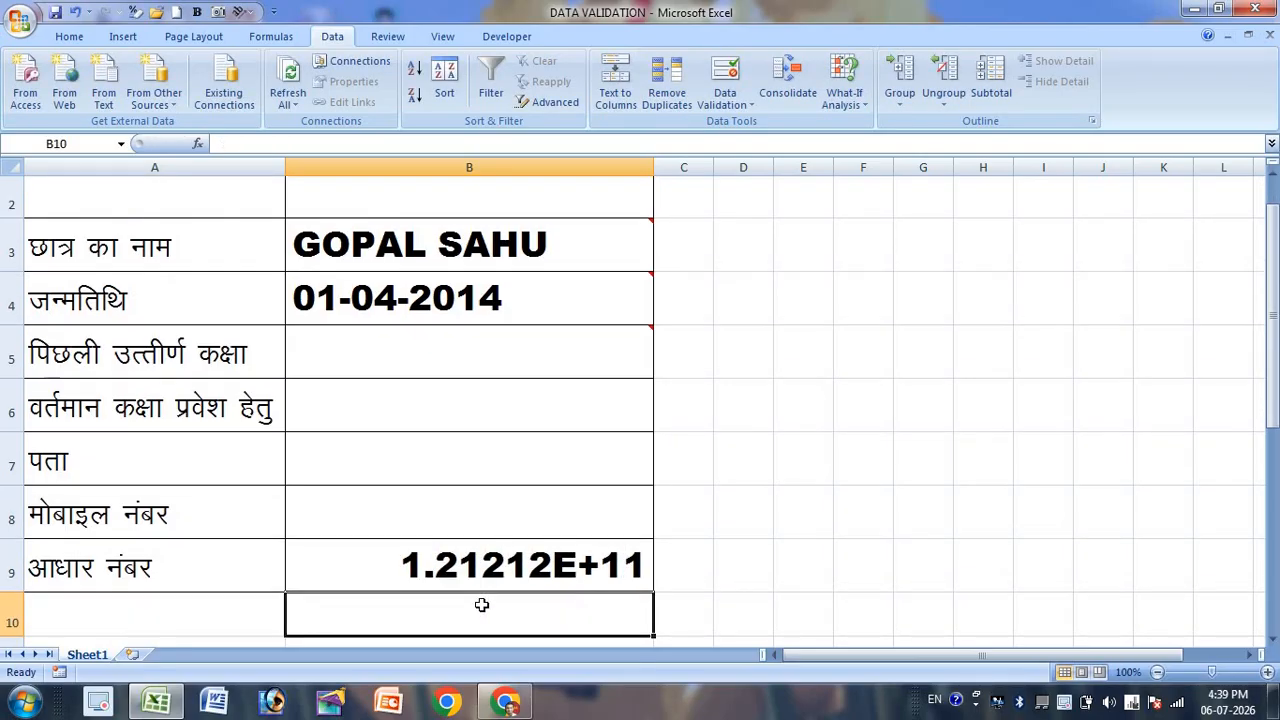
- Format the Aadhaar number cell B9 as Text and re-enter its content so all digits display
left_click(492, 535)
left_click(497, 566)
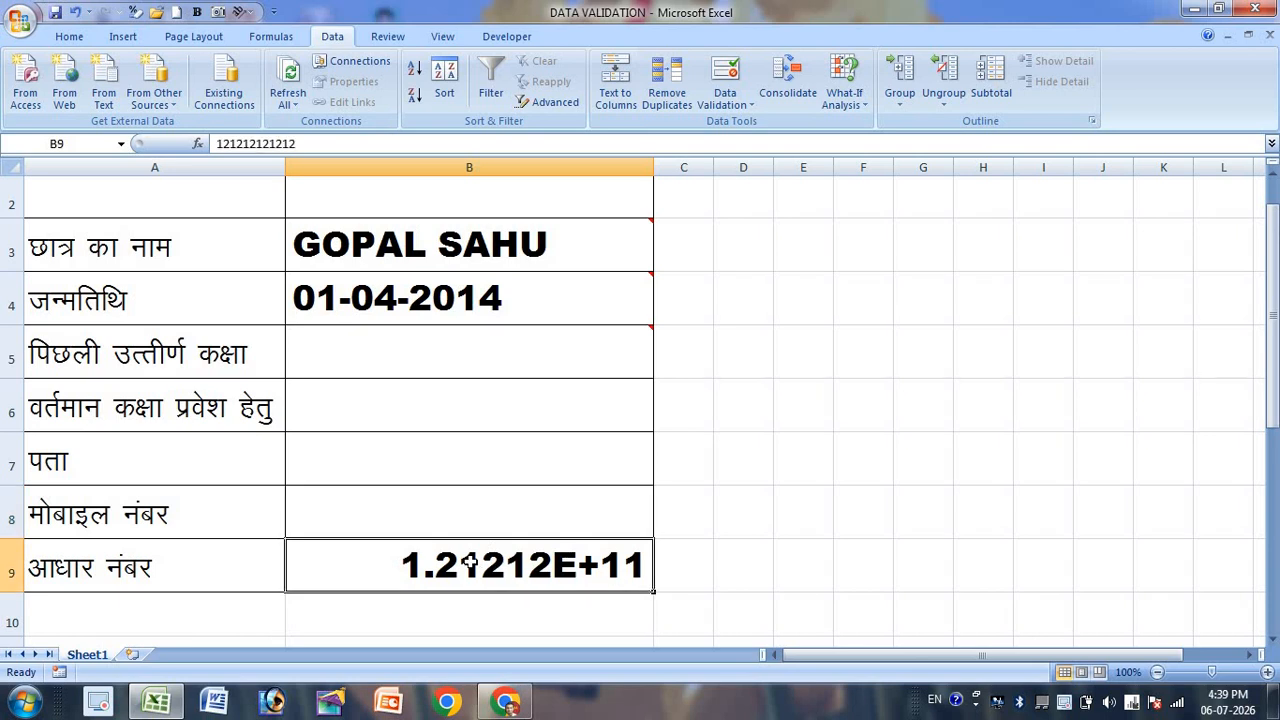
right_click(470, 567)
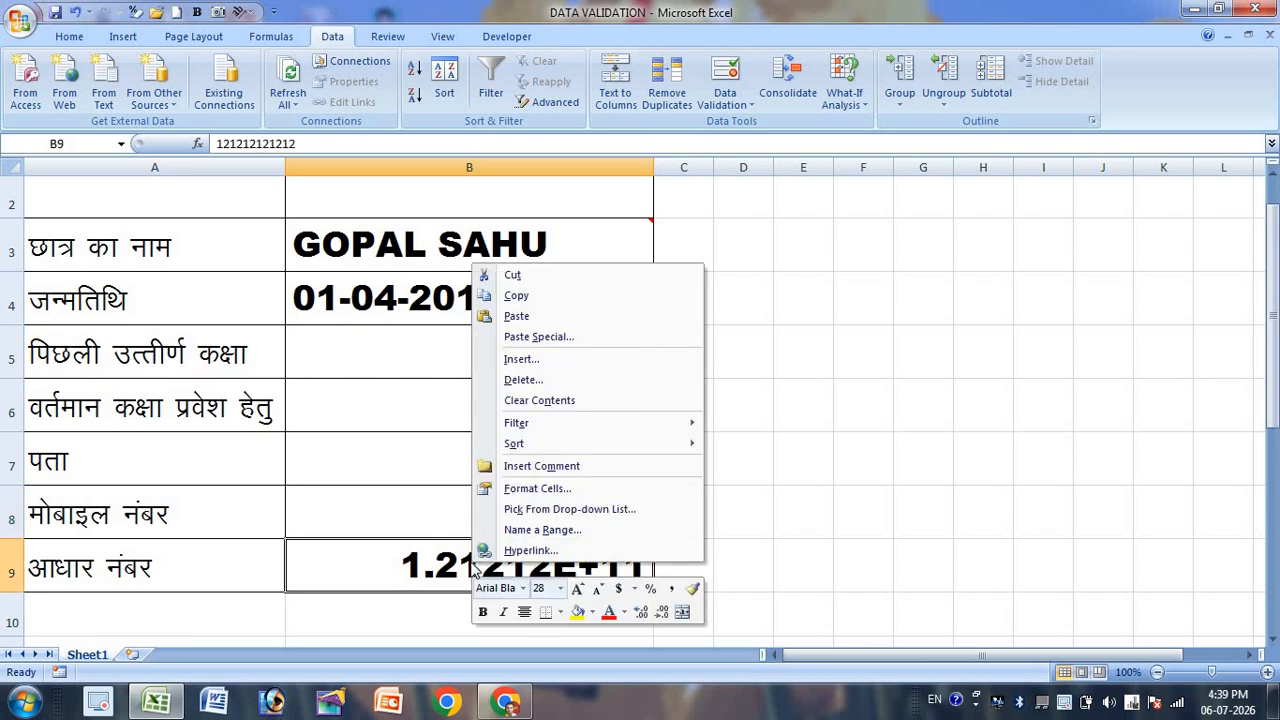
left_click(561, 490)
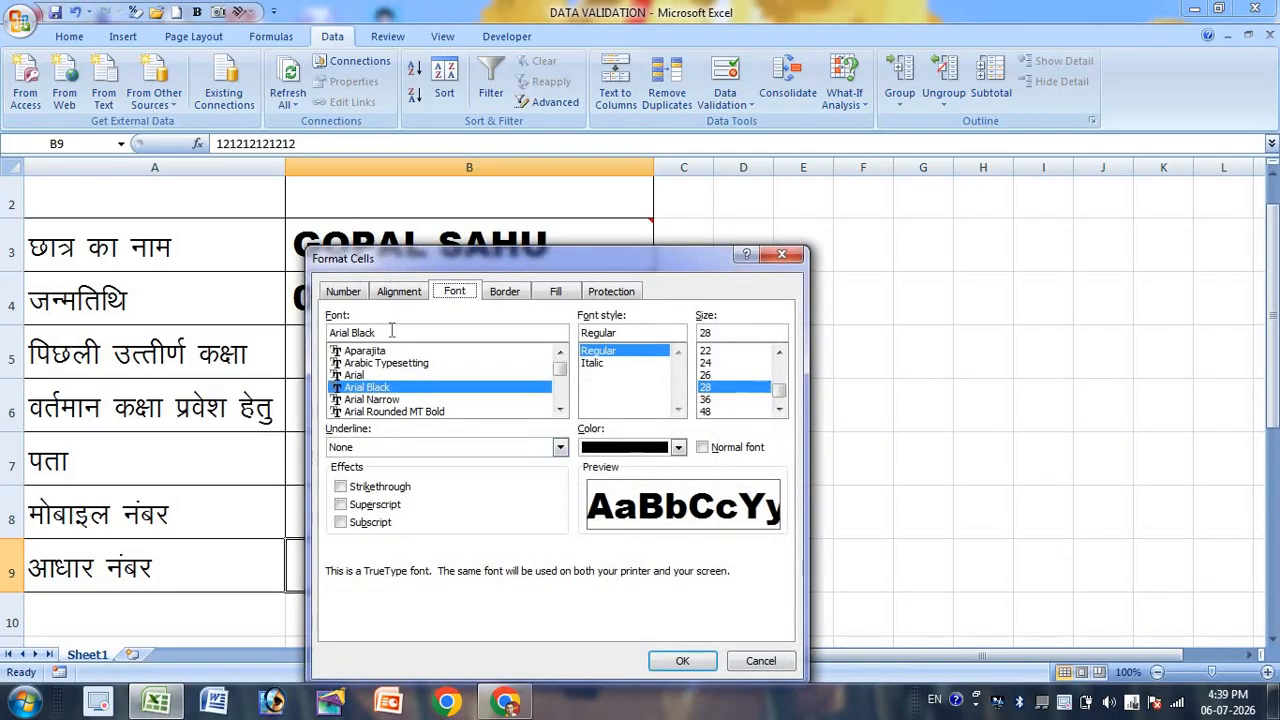
left_click(343, 291)
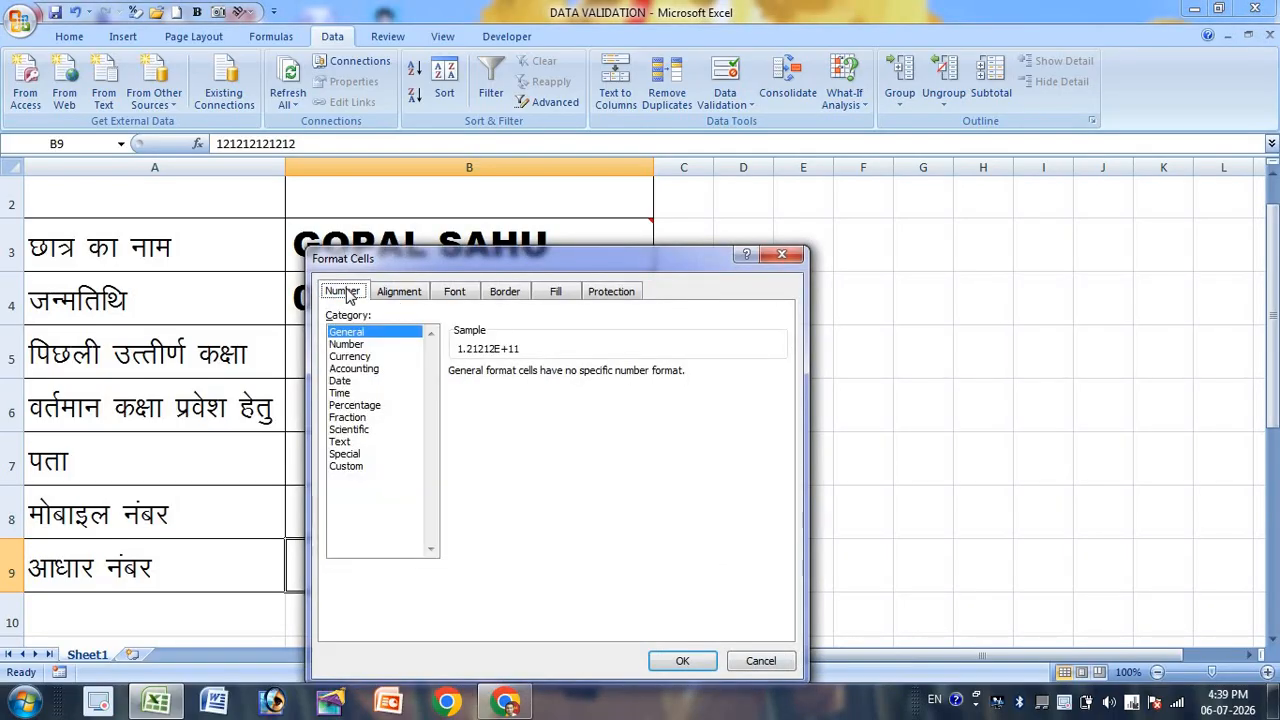
left_click(345, 442)
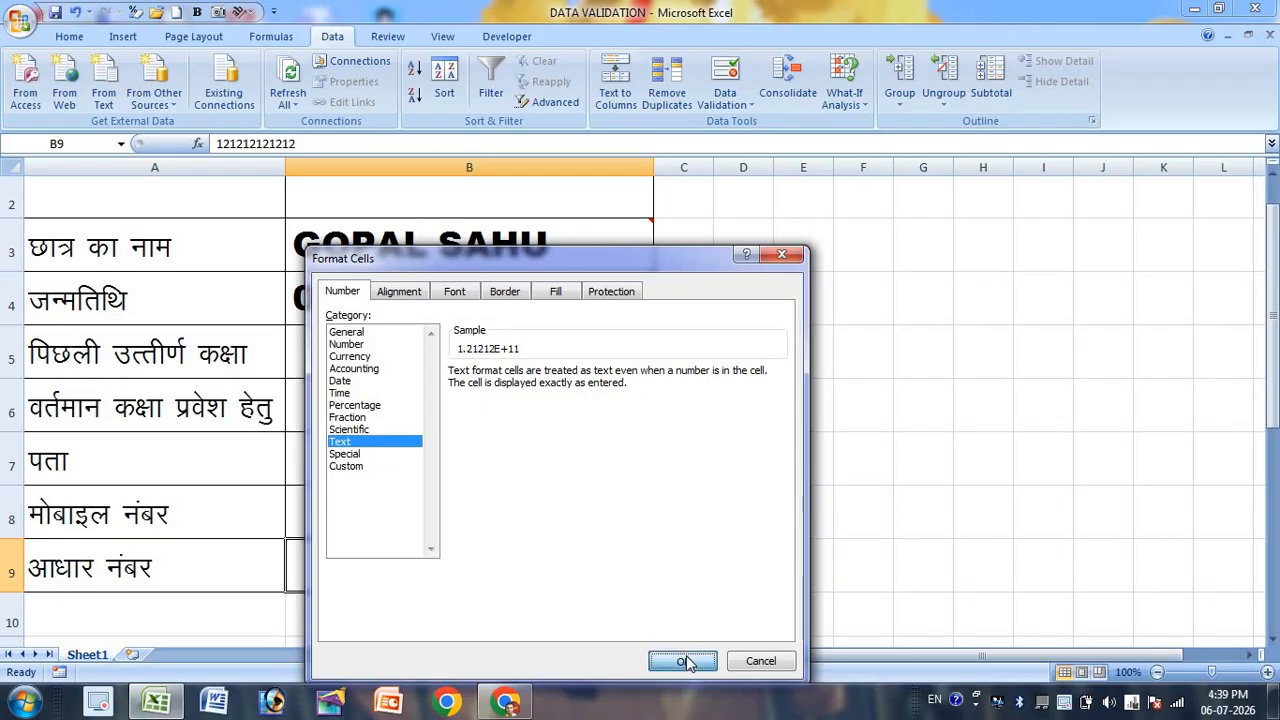
left_click(683, 661)
key("F2")
left_click(743, 515)
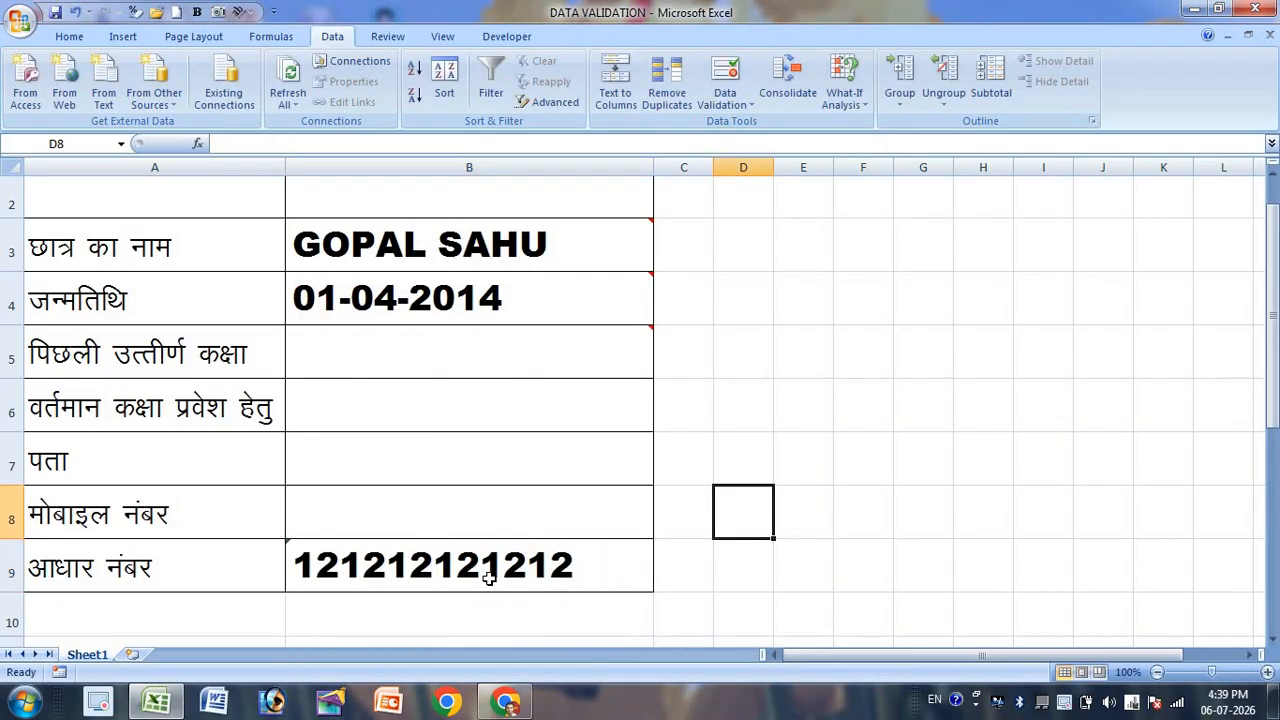
left_click(489, 578)
left_click(792, 476)
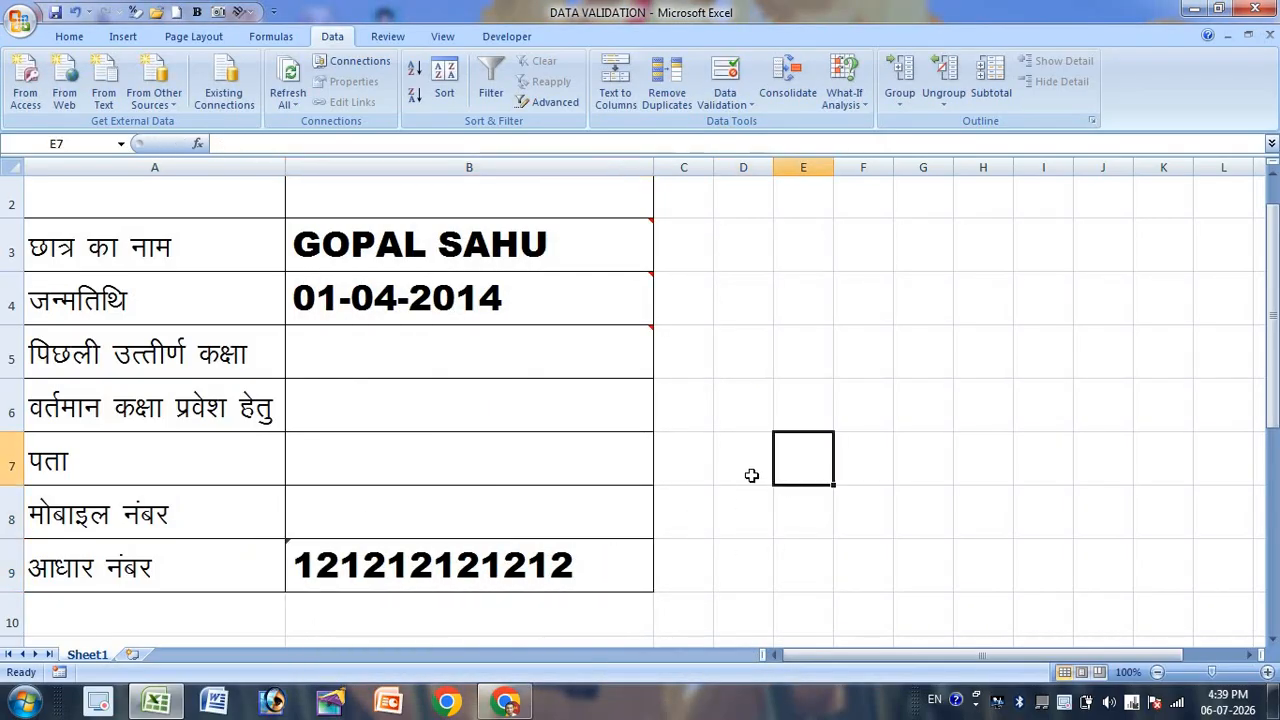